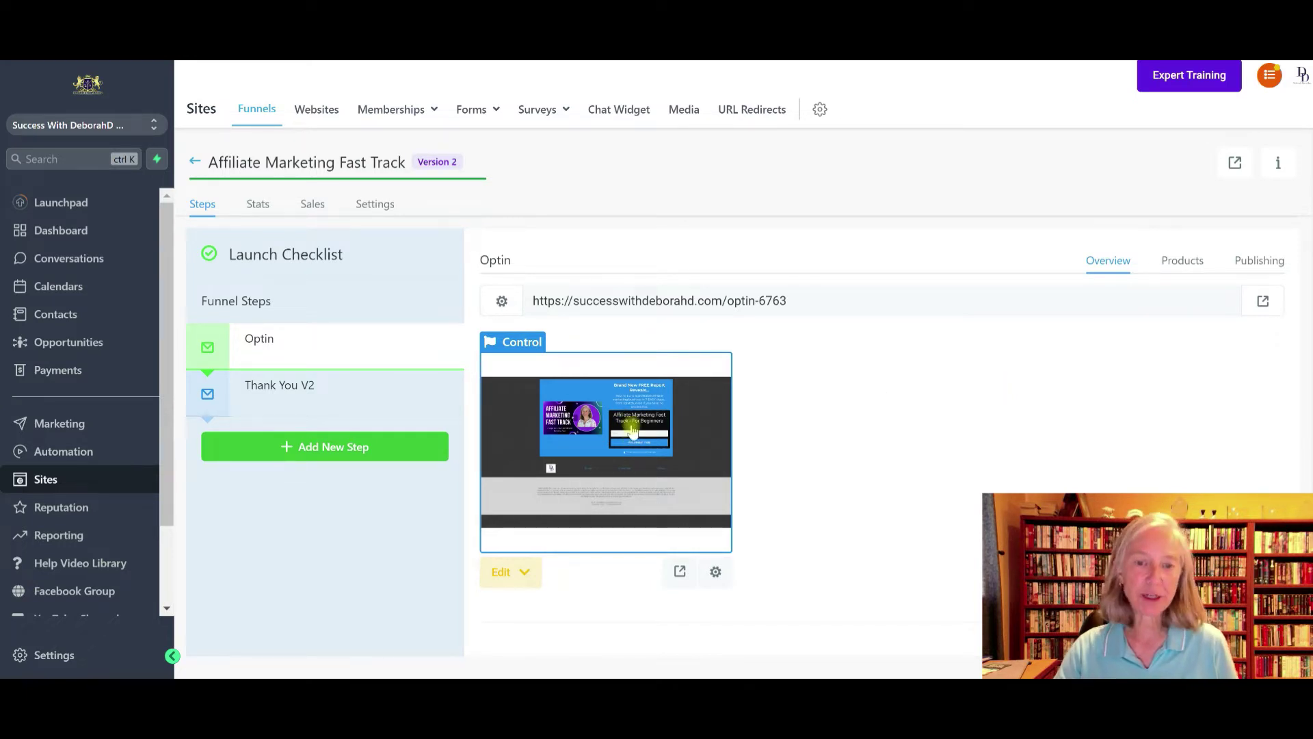
Review the Thank You V2 page of the Affiliate Marketing Fast Track funnel in its preview, then return to the funnel steps.
{"action": "left_click", "coordinate": [298, 403]}
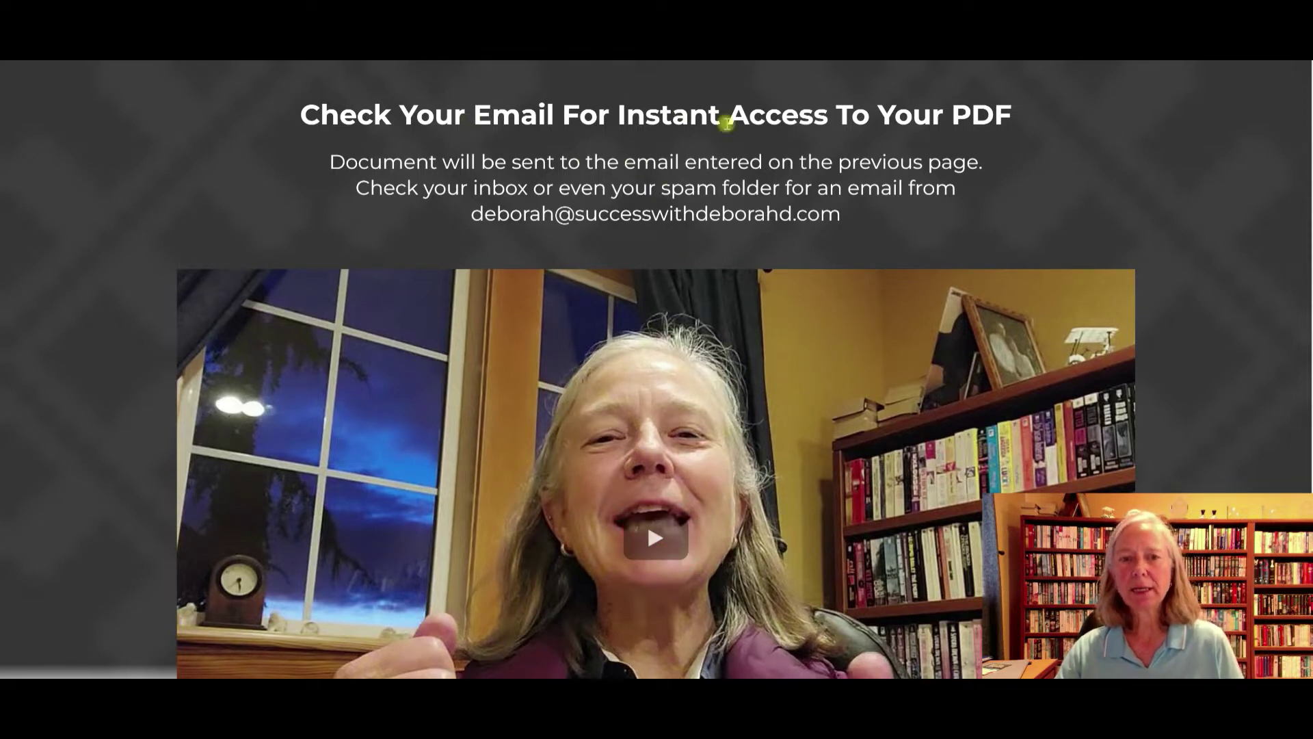
{"action": "scroll", "coordinate": [738, 234], "scroll_direction": "down", "scroll_amount": 1}
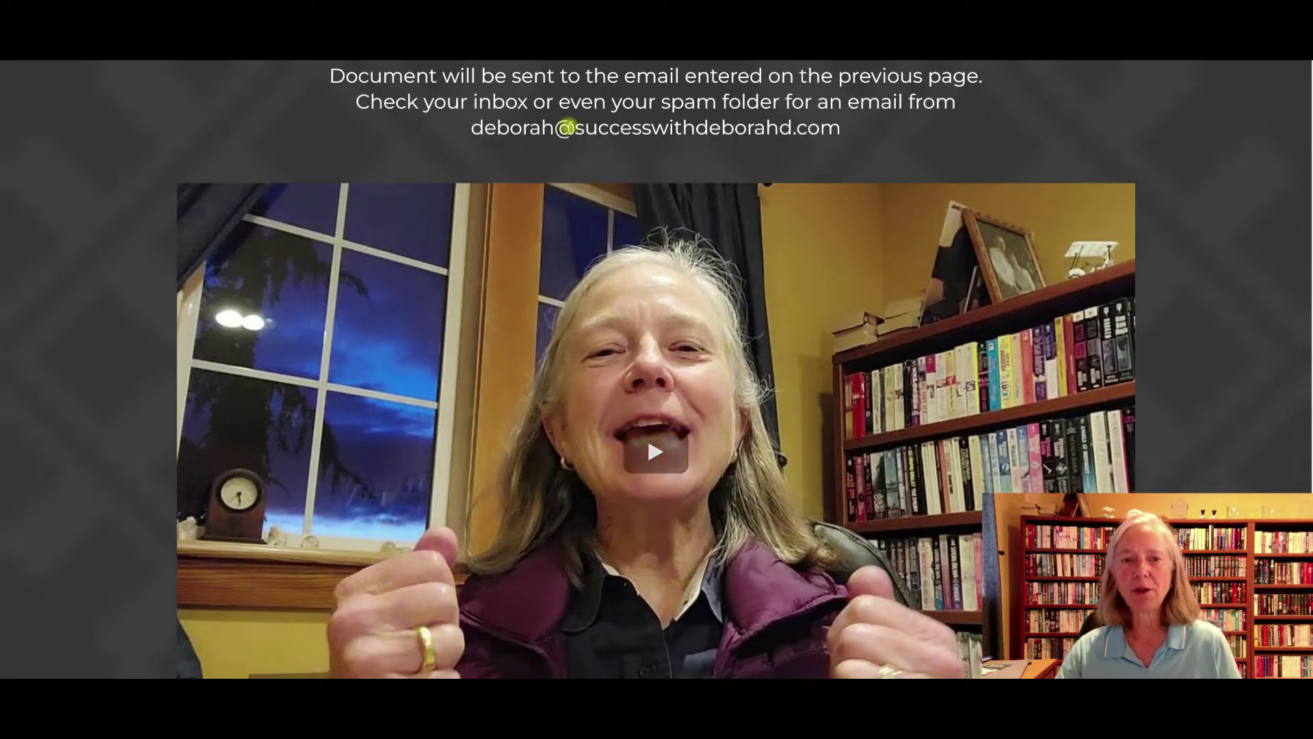
{"action": "scroll", "coordinate": [1032, 375], "scroll_direction": "down", "scroll_amount": 5}
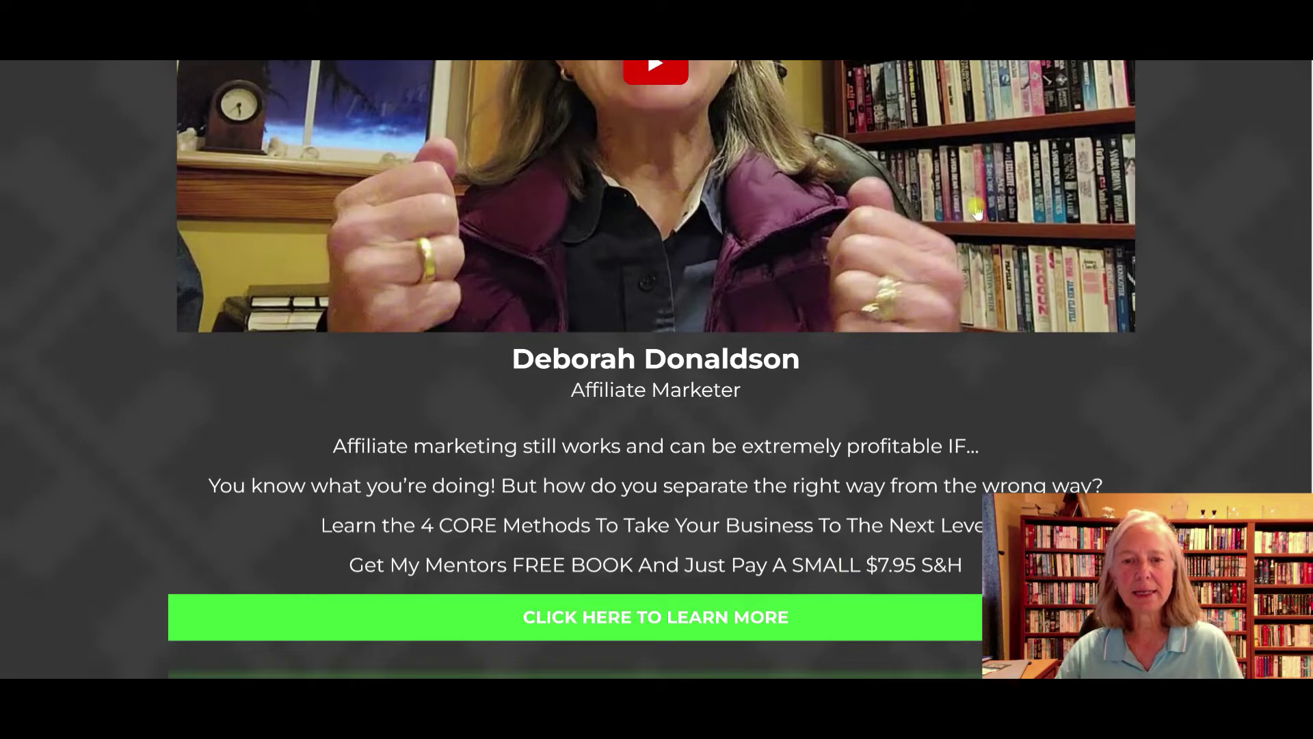
{"action": "scroll", "coordinate": [983, 199], "scroll_direction": "up", "scroll_amount": 4}
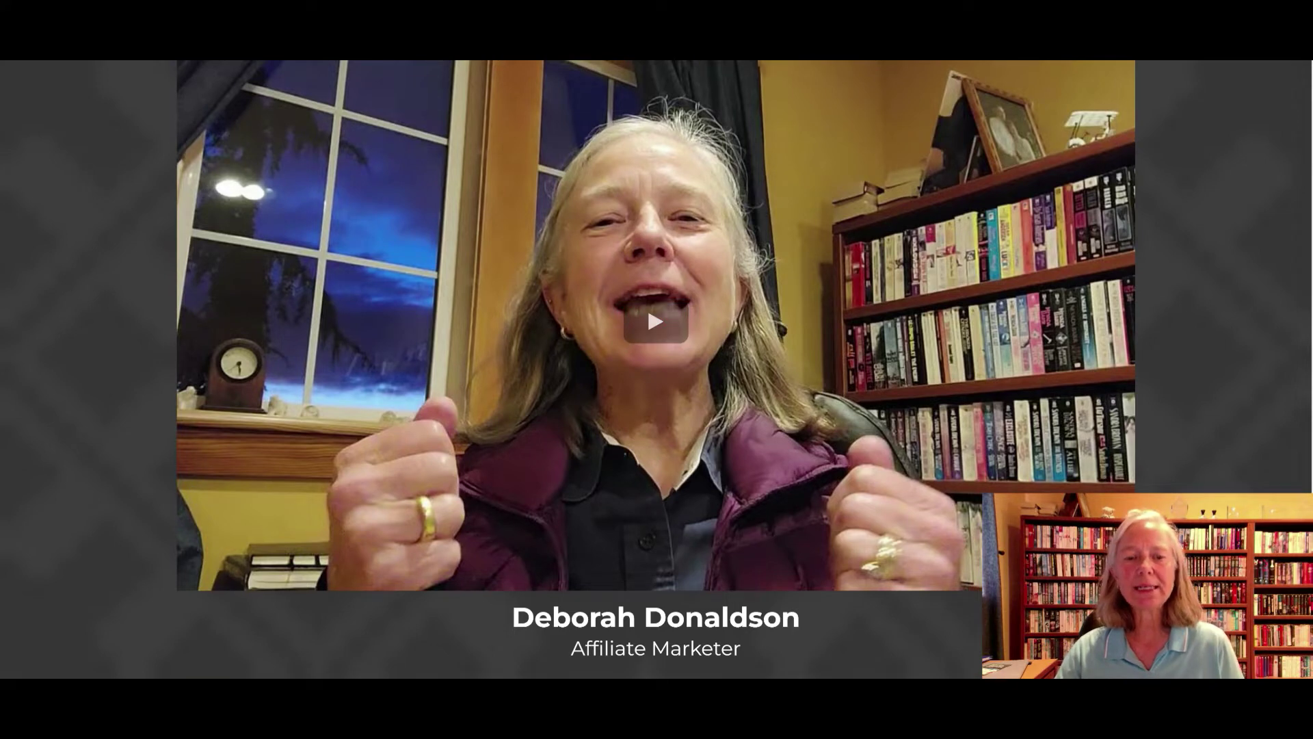
{"action": "scroll", "coordinate": [646, 303], "scroll_direction": "up", "scroll_amount": 3}
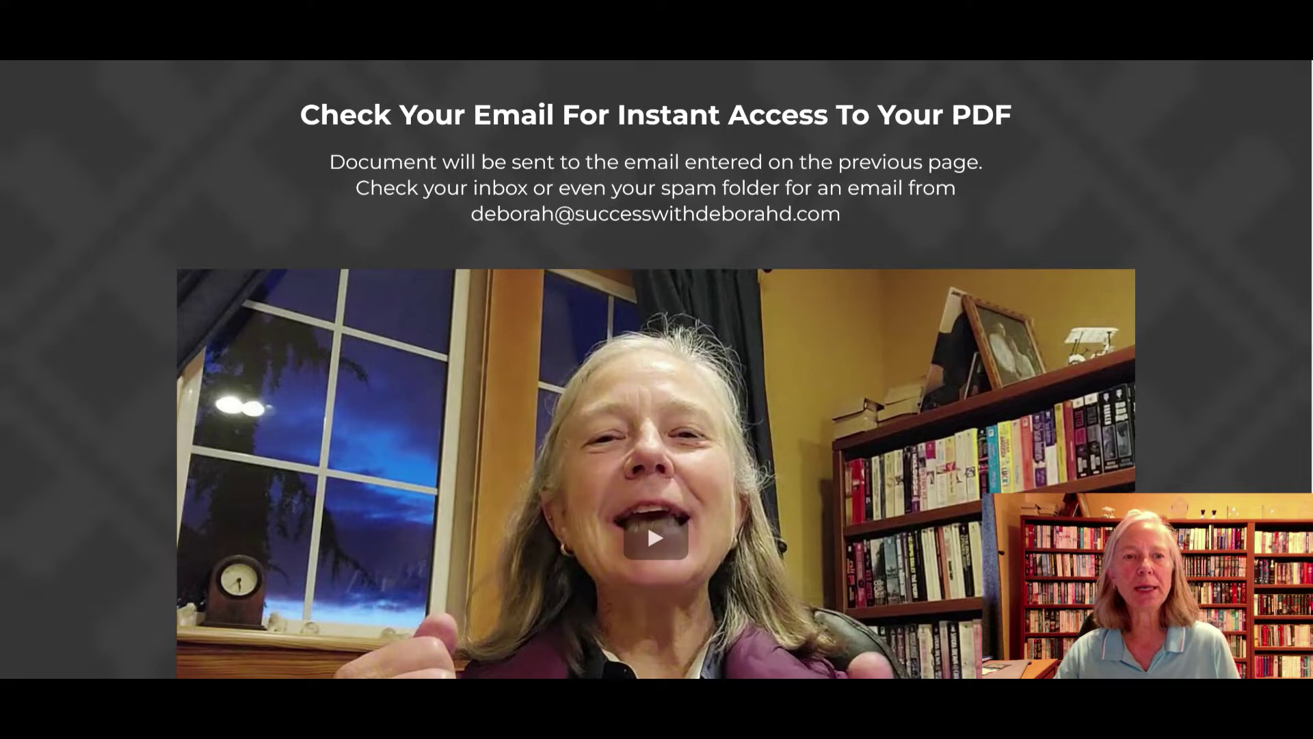
{"action": "key", "text": "ctrl+w"}
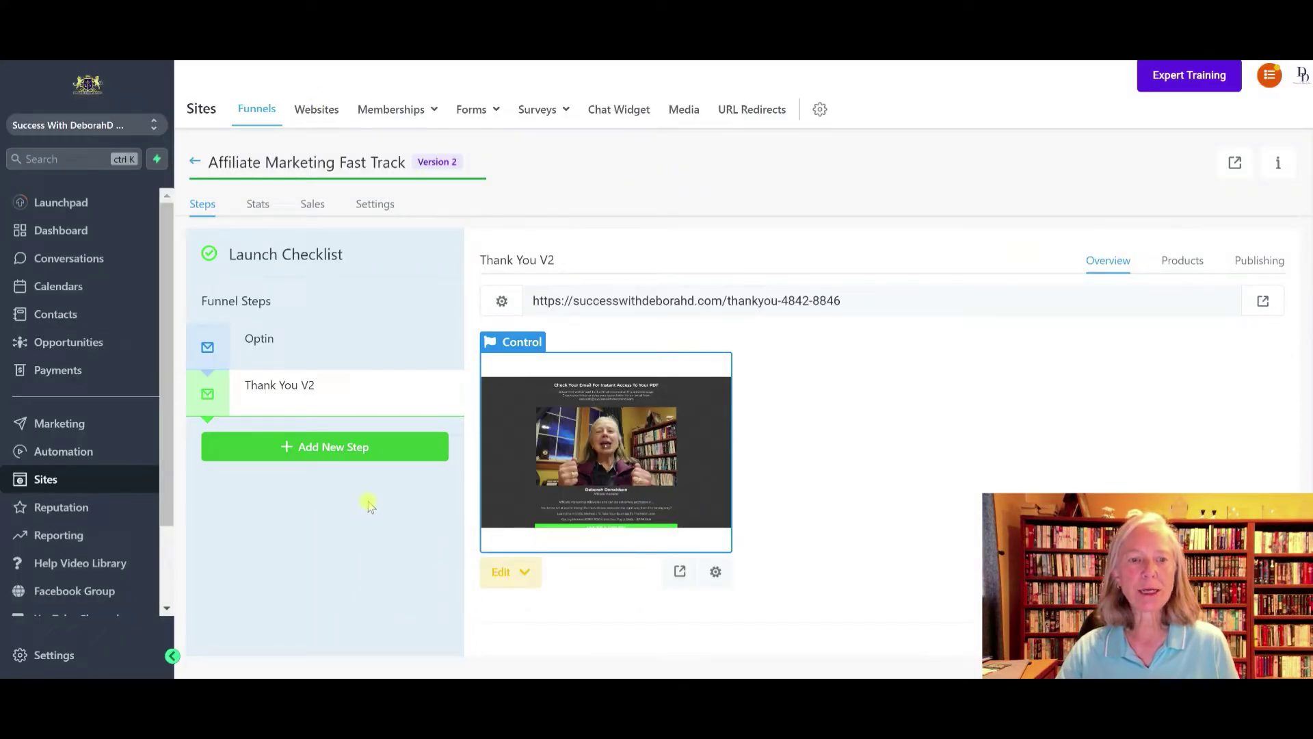
Add a new funnel step named "Demo optin" with the path "demo-optin".
{"action": "left_click", "coordinate": [319, 451]}
{"action": "left_click", "coordinate": [486, 203]}
{"action": "type", "text": "Demo optin"}
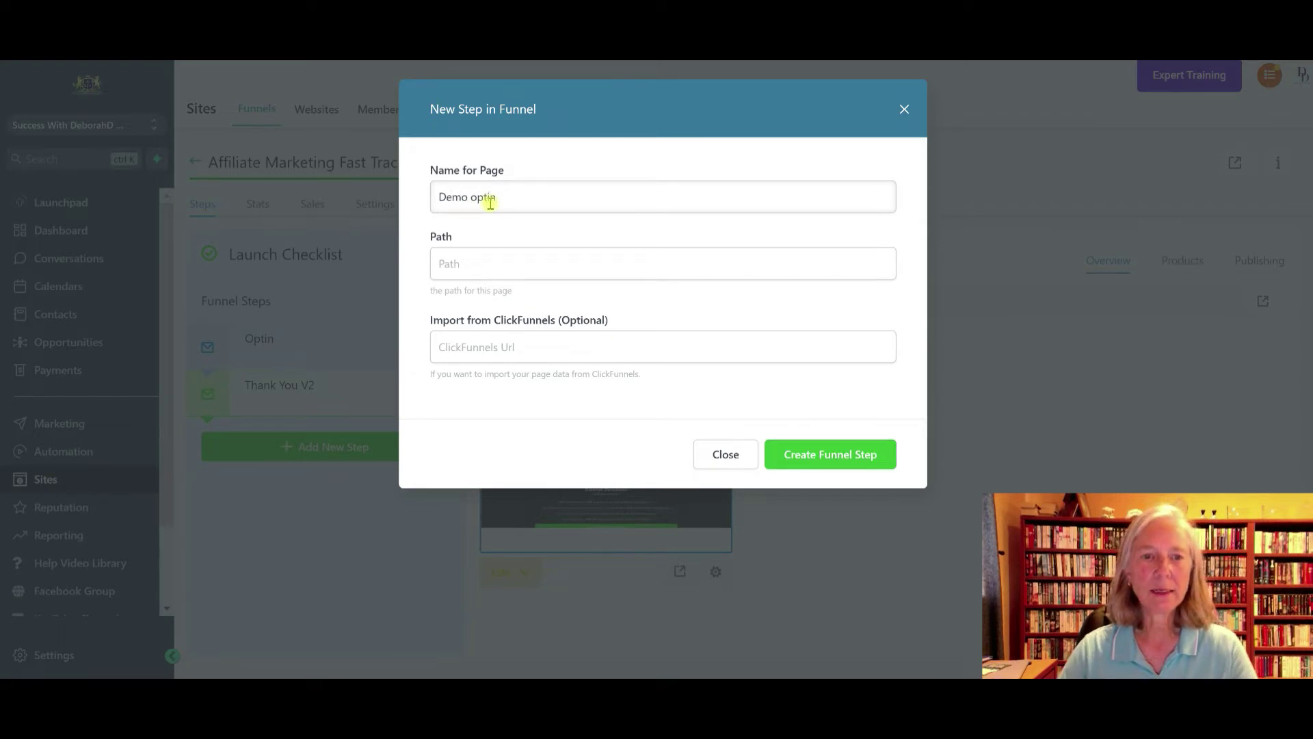
{"action": "left_click", "coordinate": [469, 254]}
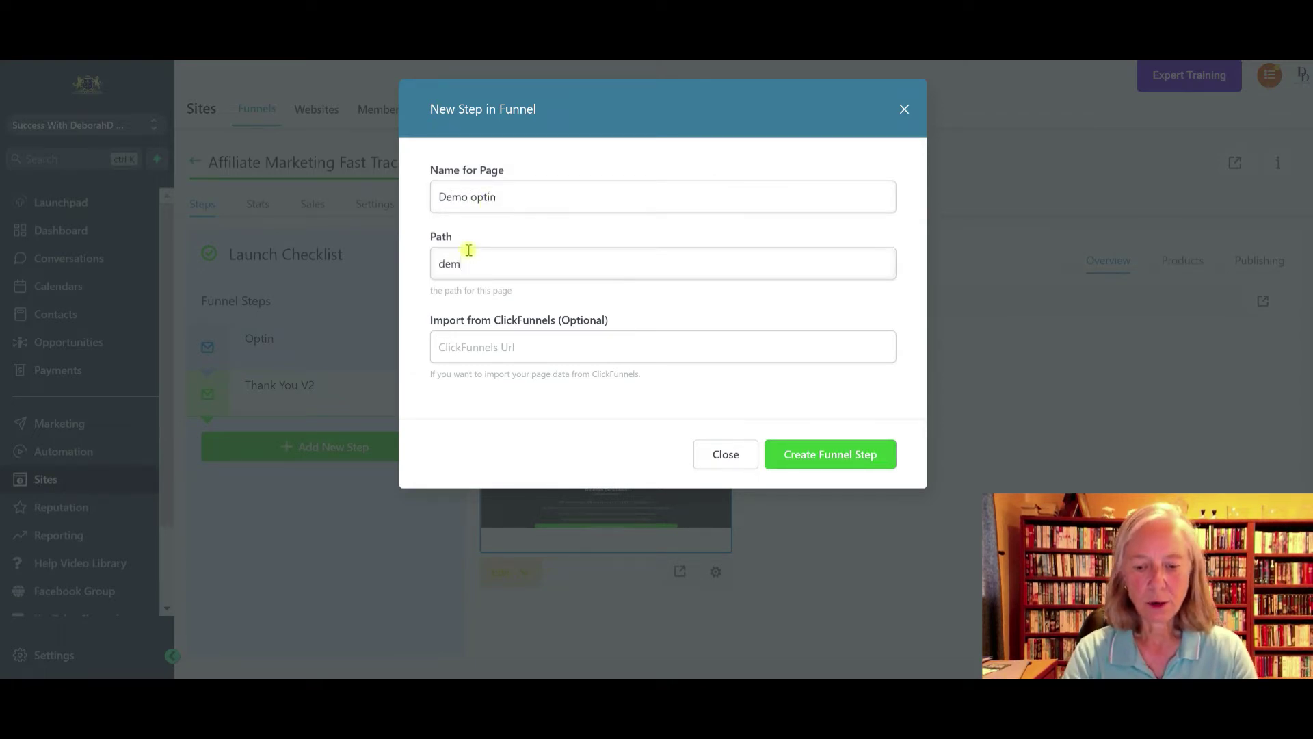
{"action": "type", "text": "demo-optin"}
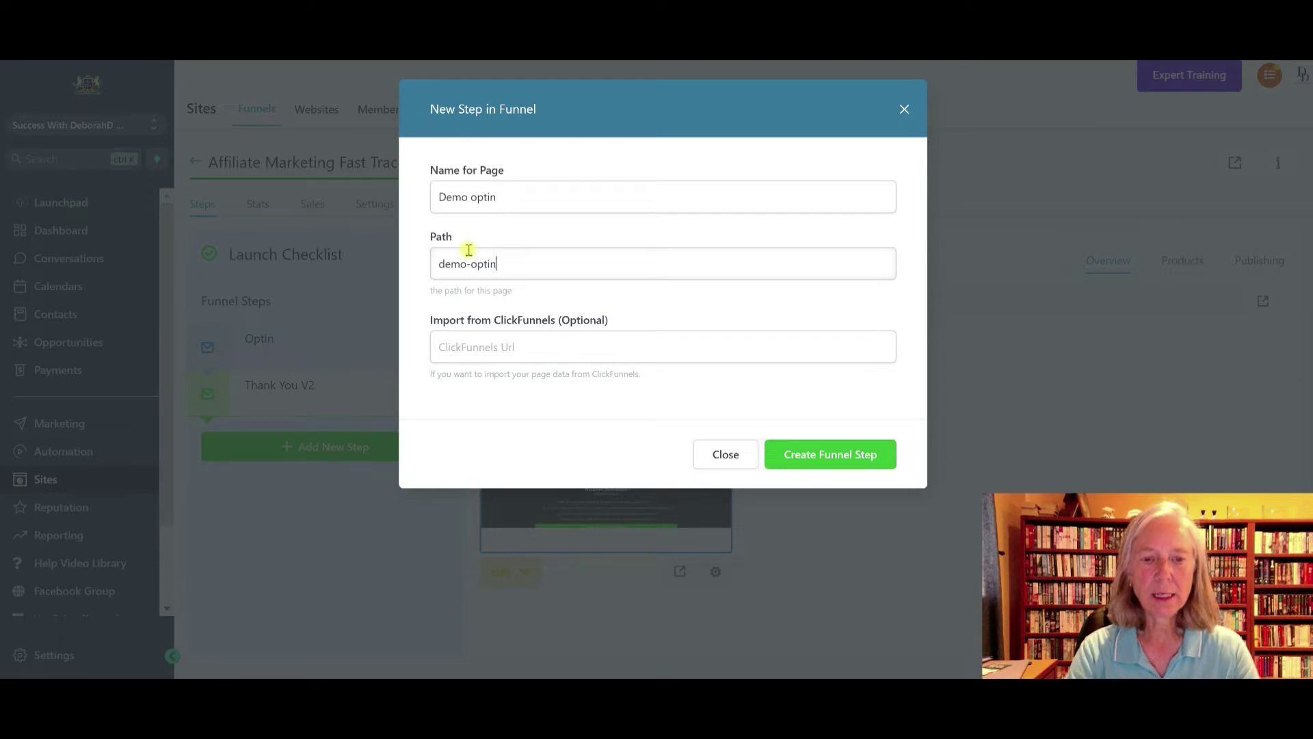
{"action": "left_click", "coordinate": [831, 453]}
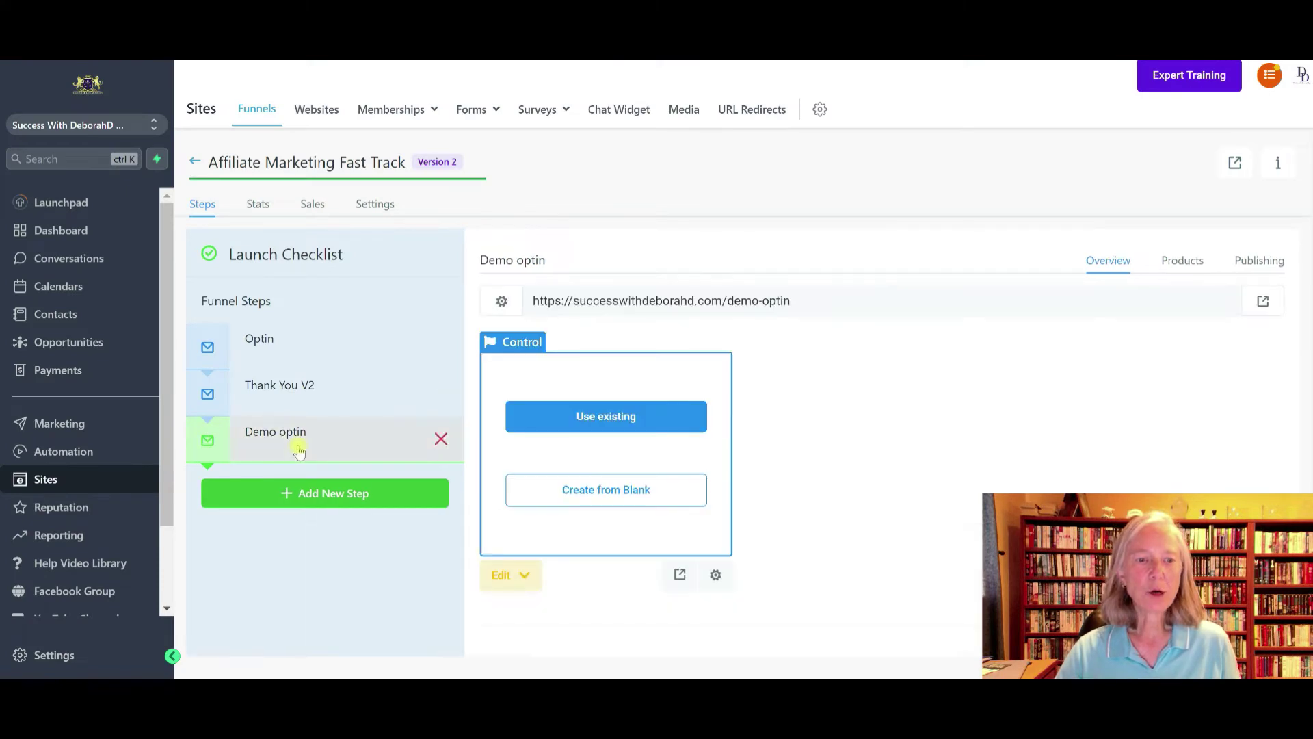
Create the Demo optin page from blank and add a full-width section containing a 2-column row.
{"action": "left_click", "coordinate": [613, 498]}
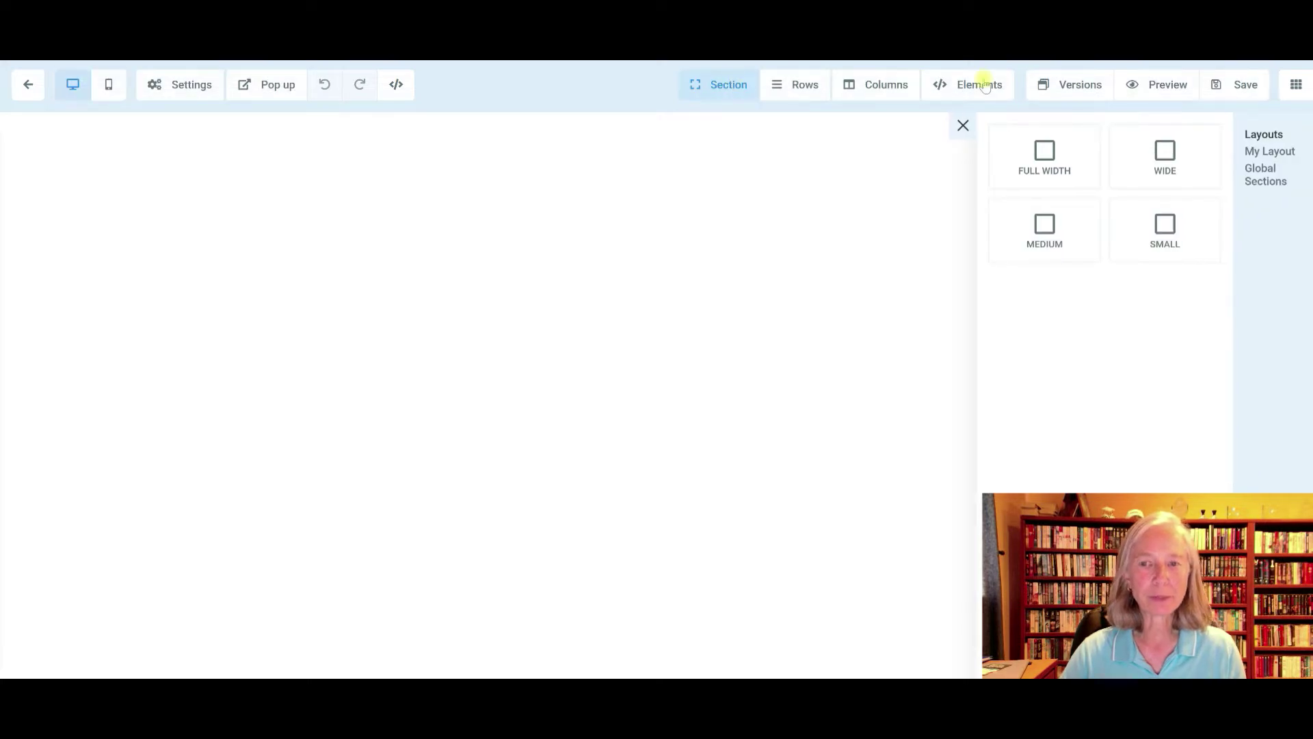
{"action": "left_click", "coordinate": [1047, 156]}
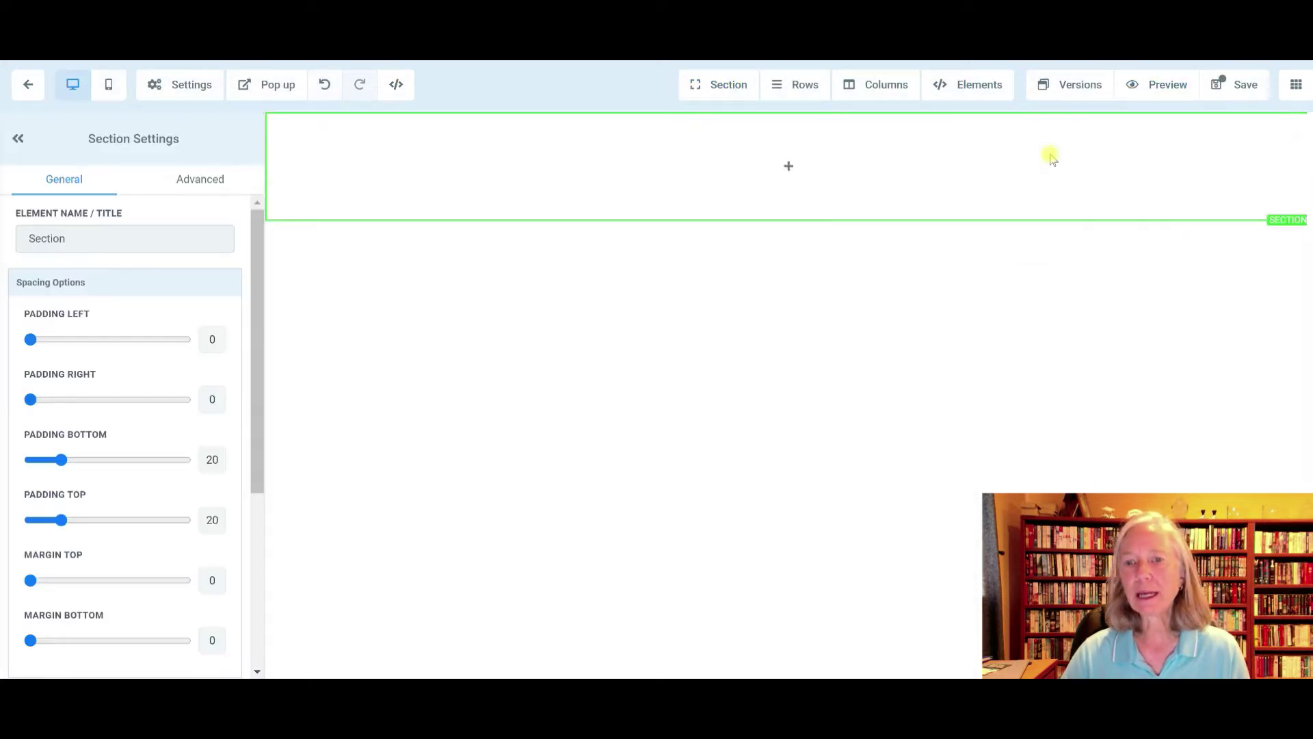
{"action": "left_click", "coordinate": [794, 168]}
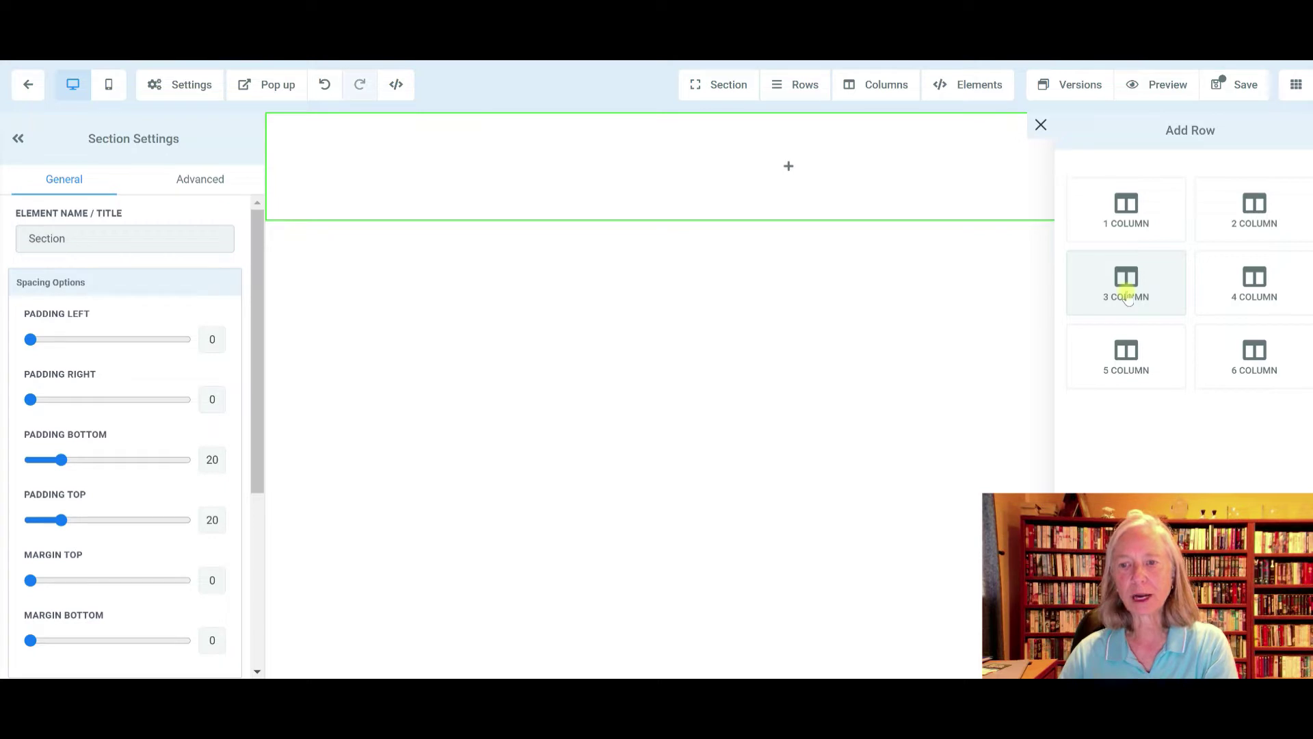
{"action": "left_click", "coordinate": [1246, 214]}
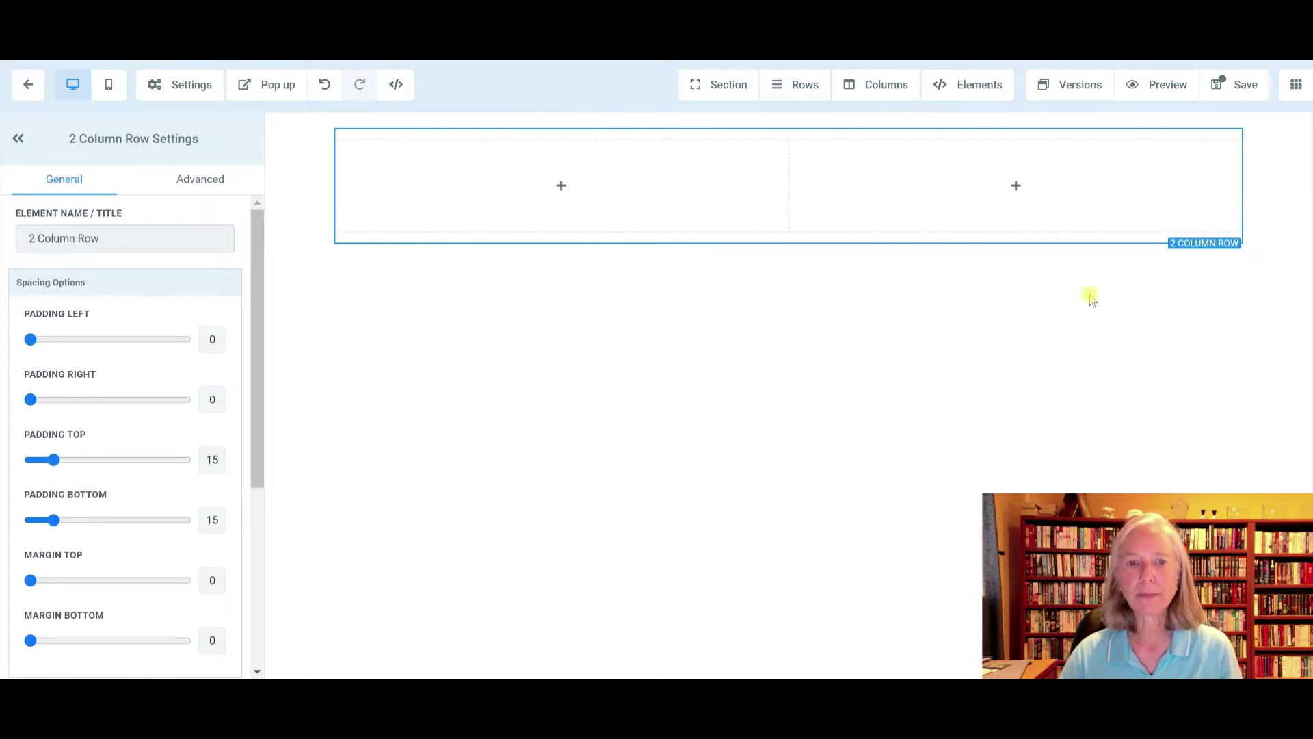
Place a headline in the row's first column with a video element directly beneath it.
{"action": "mouse_move", "coordinate": [561, 184]}
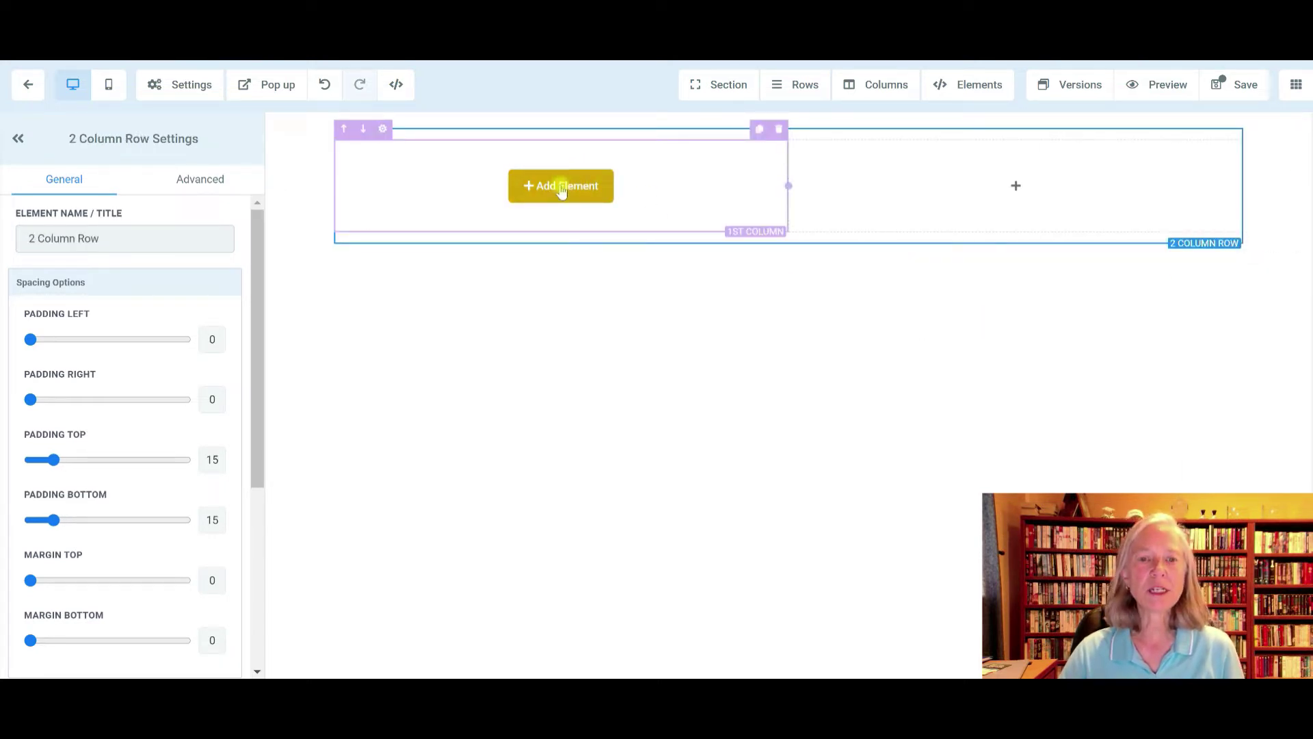
{"action": "left_click", "coordinate": [560, 186]}
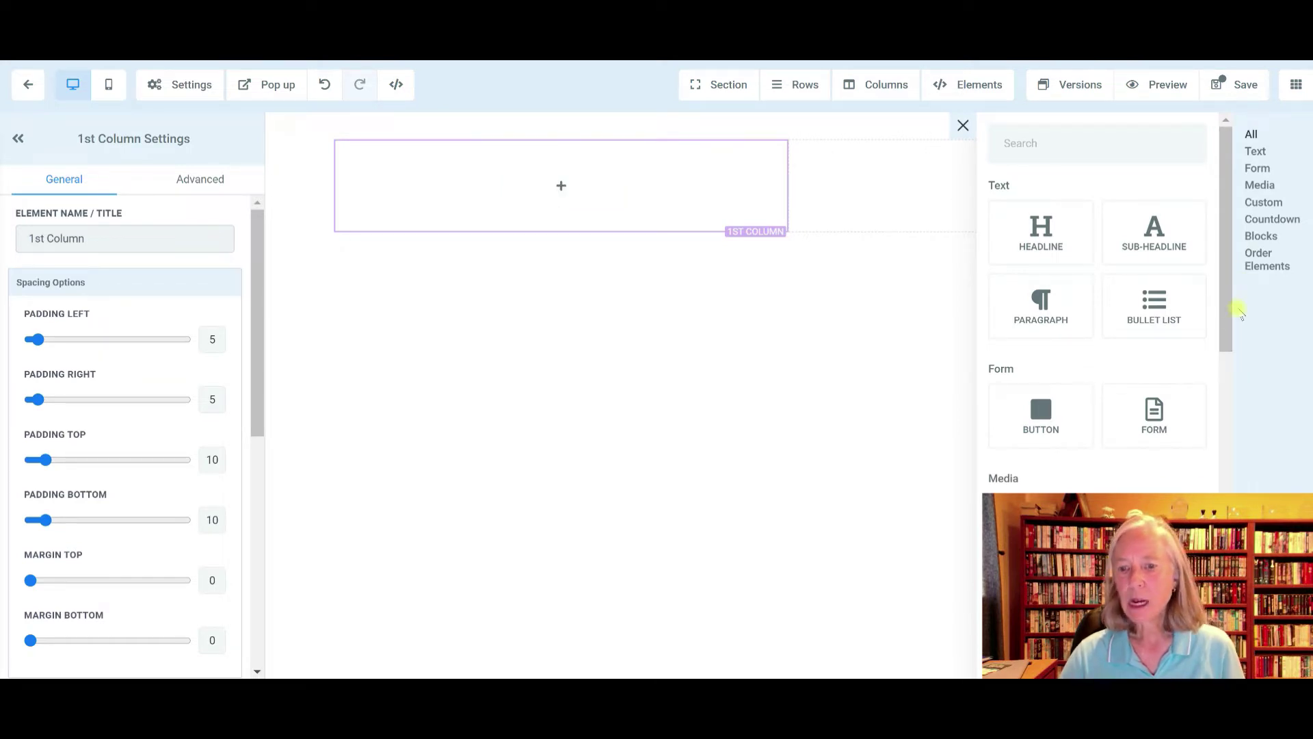
{"action": "left_click", "coordinate": [1041, 541]}
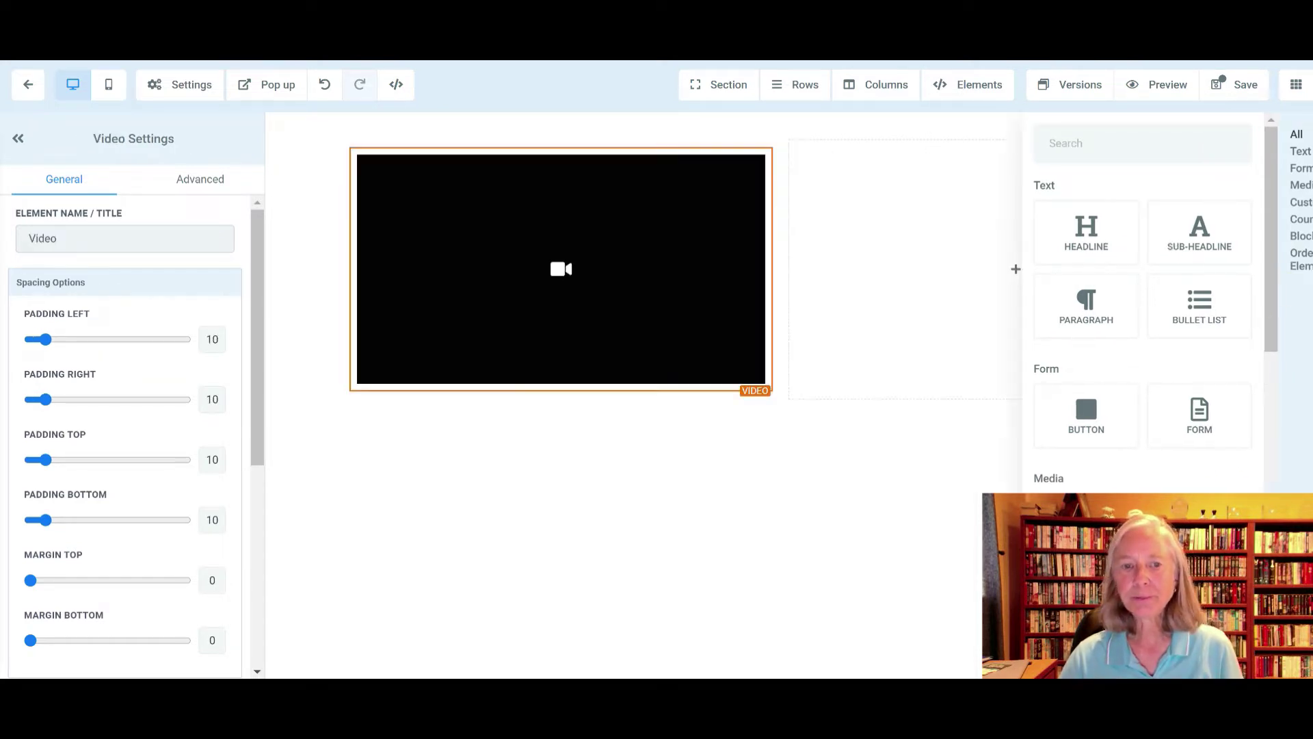
{"action": "left_click", "coordinate": [561, 391]}
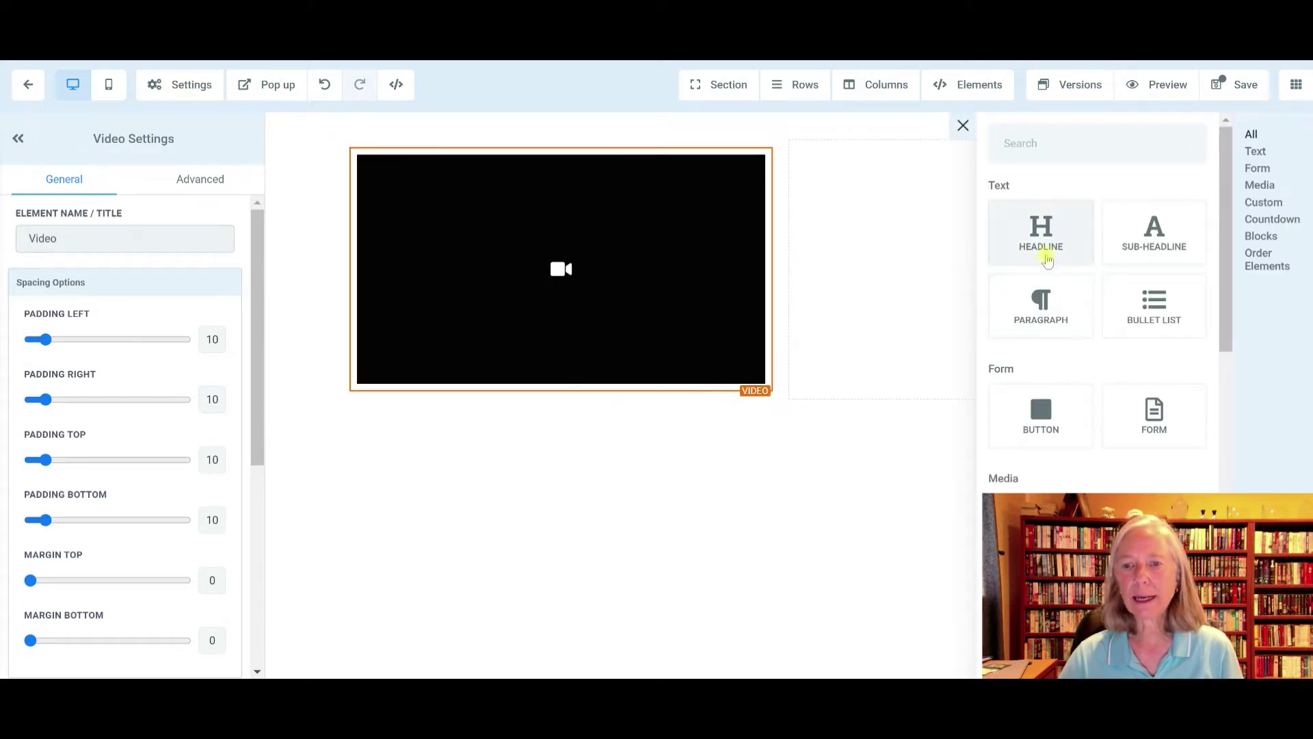
{"action": "left_click", "coordinate": [1046, 258]}
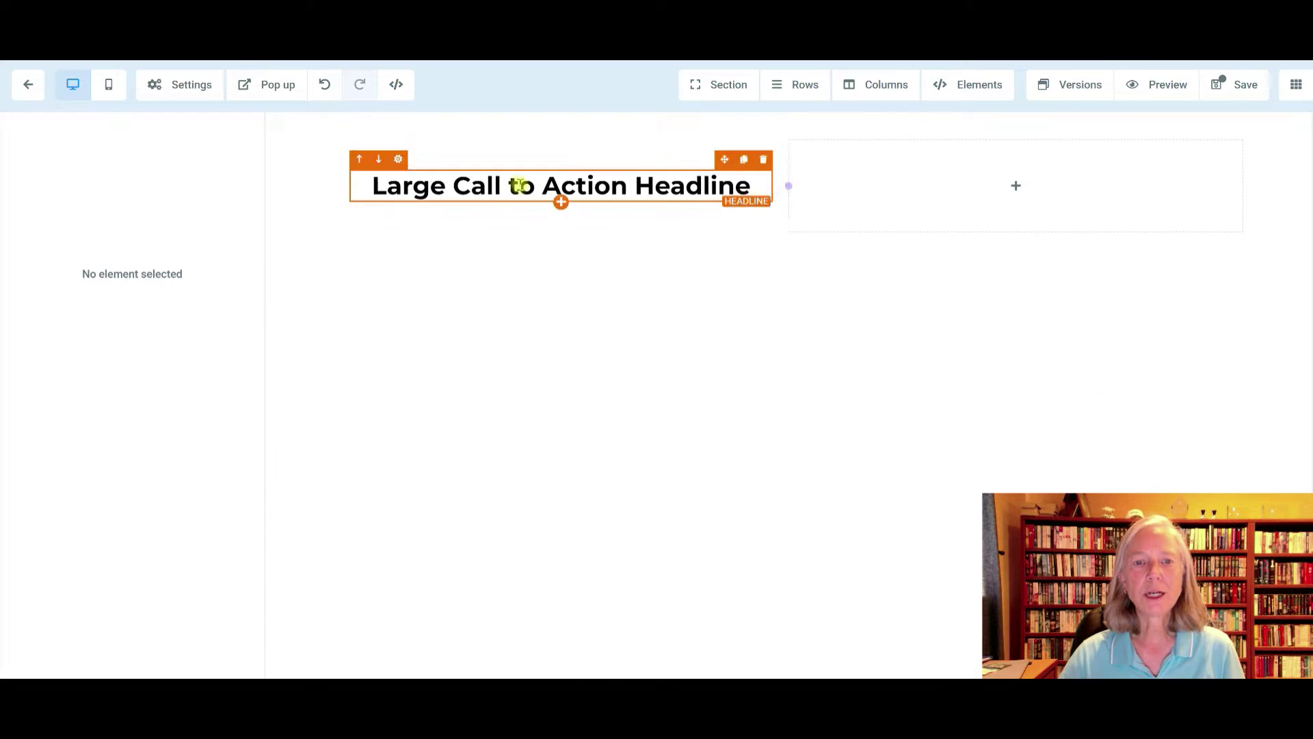
{"action": "left_click", "coordinate": [559, 203]}
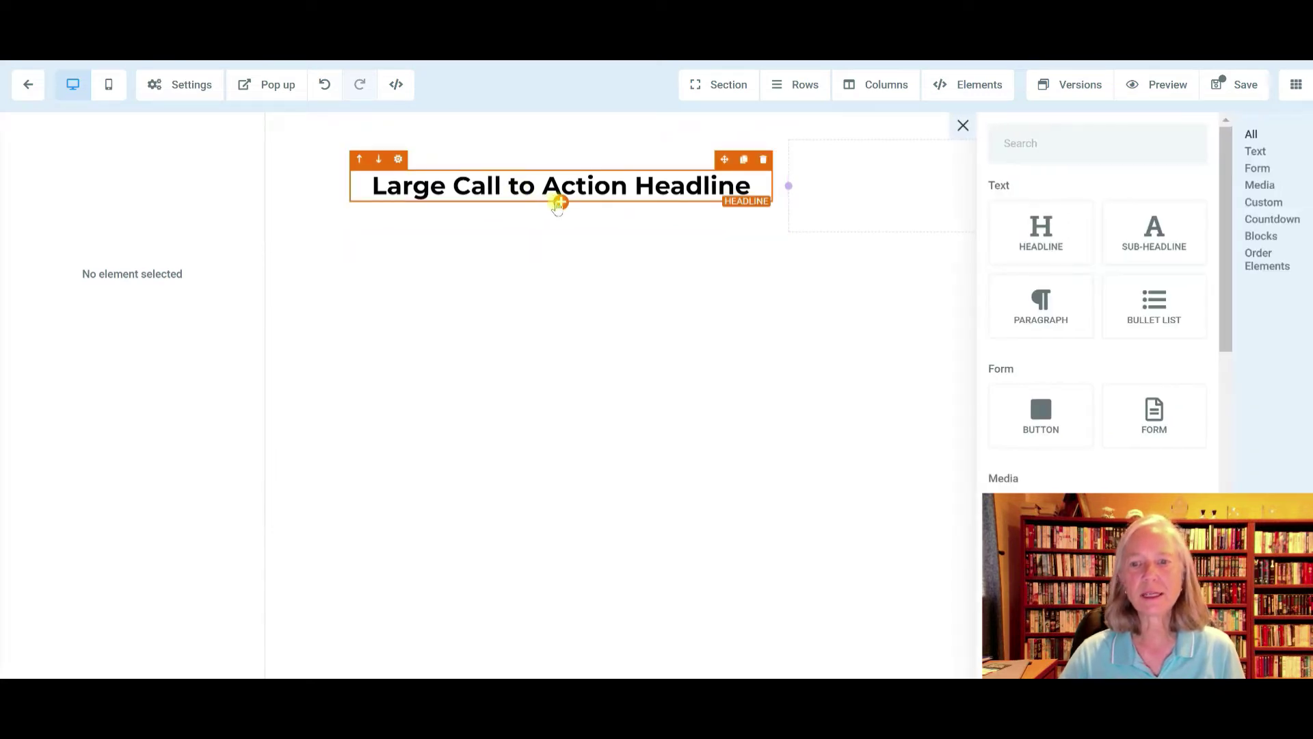
{"action": "left_click", "coordinate": [1041, 523]}
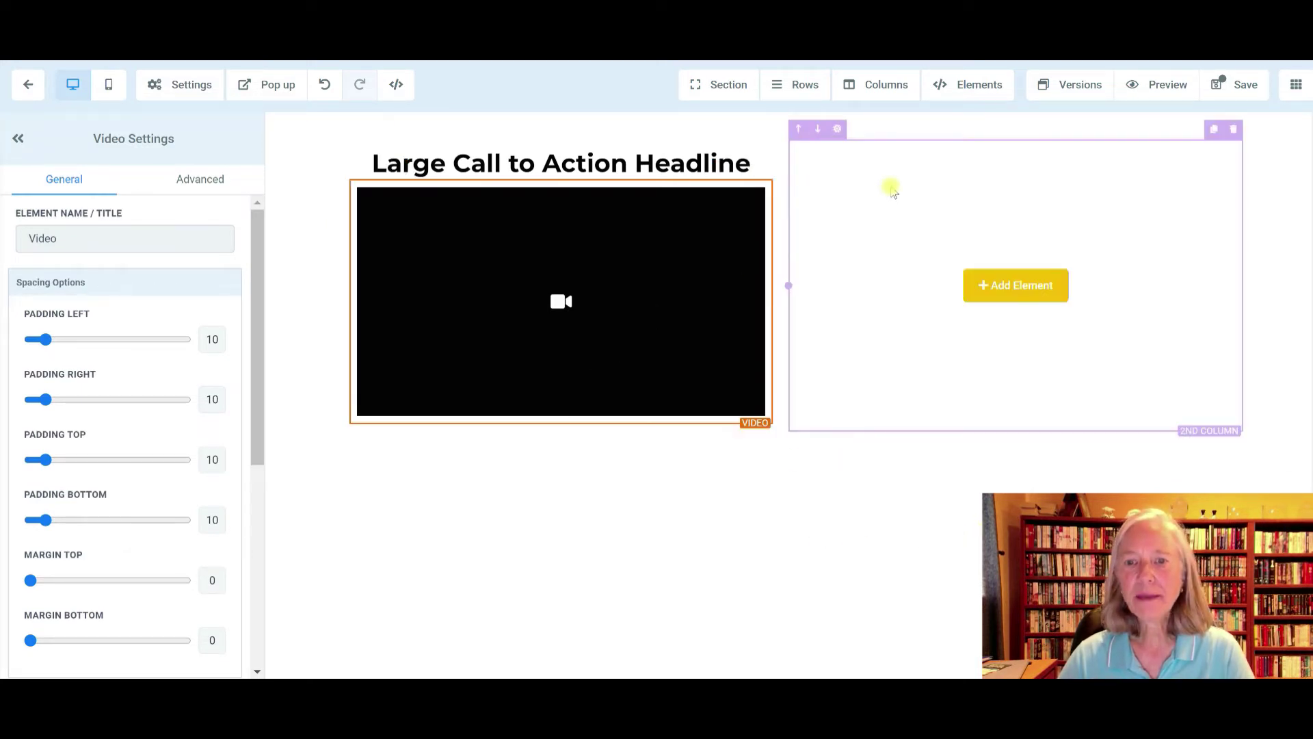
Add a bullet list and a form element beneath it to the second column, without choosing a form.
{"action": "left_click", "coordinate": [1009, 284]}
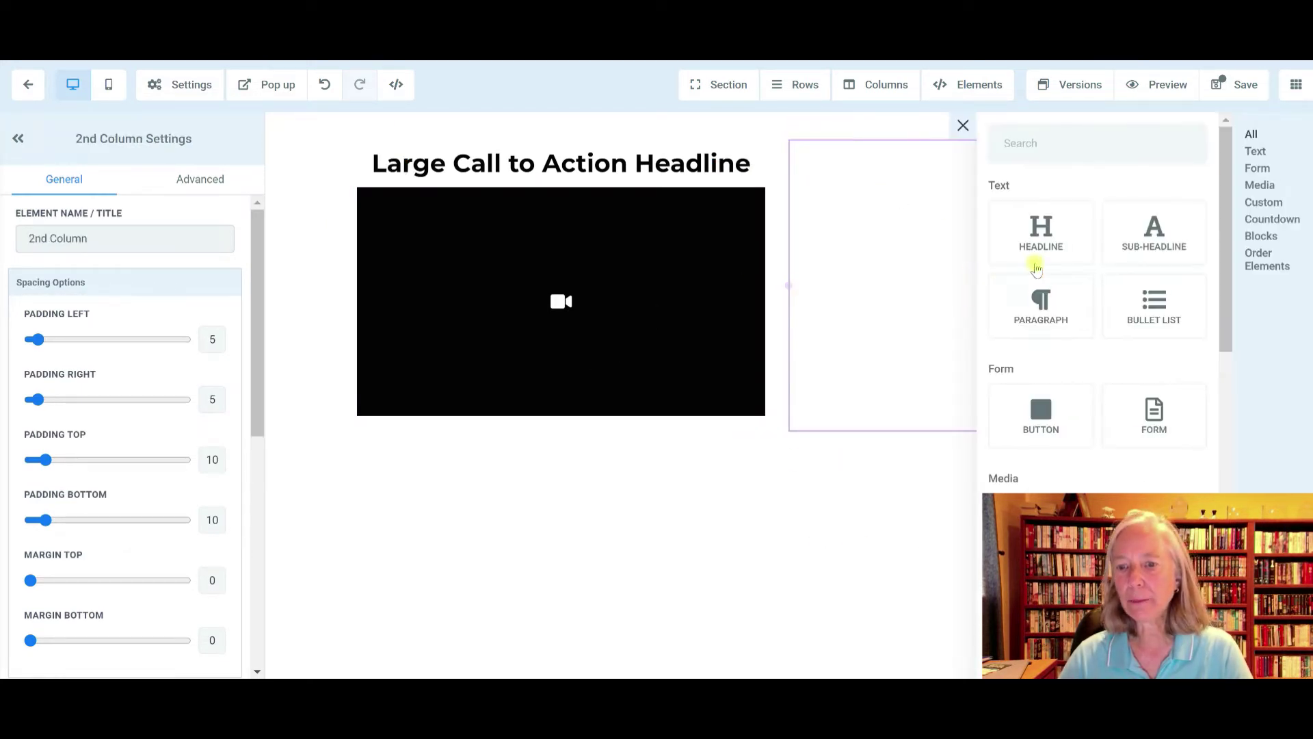
{"action": "left_click", "coordinate": [1169, 301]}
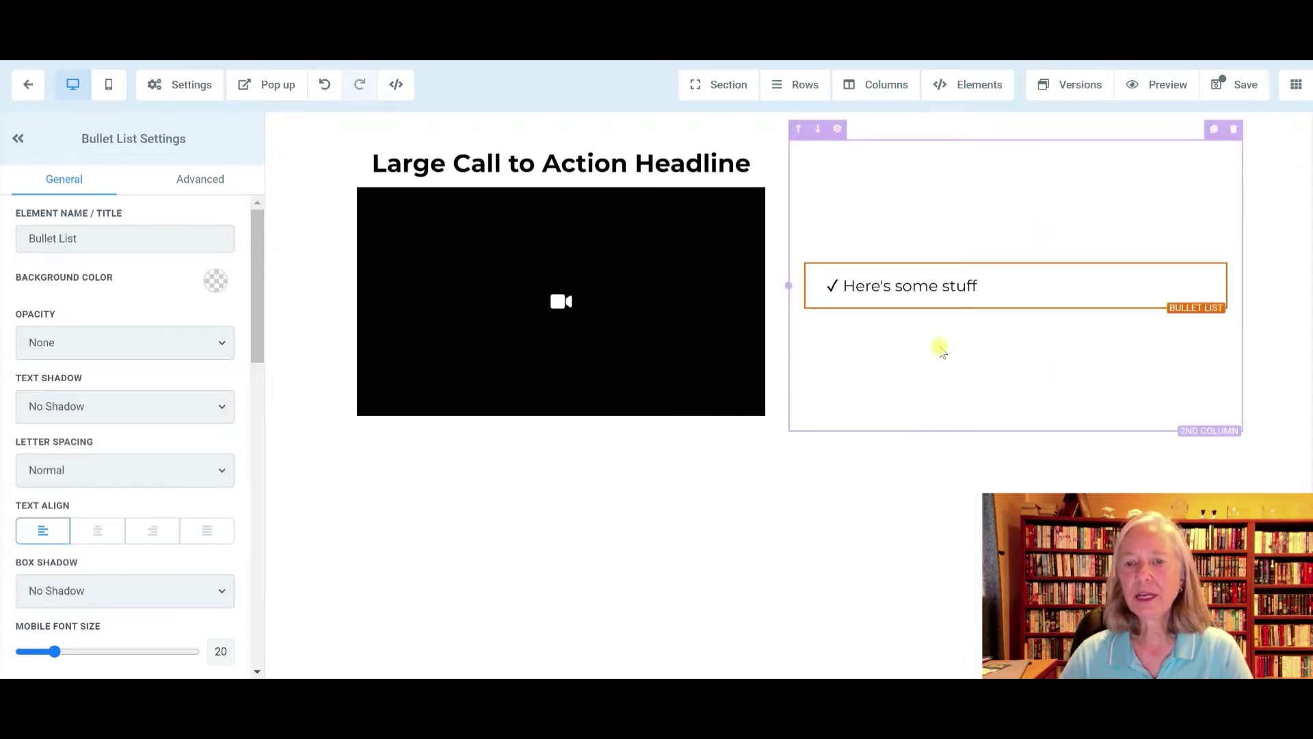
{"action": "left_click", "coordinate": [1017, 309]}
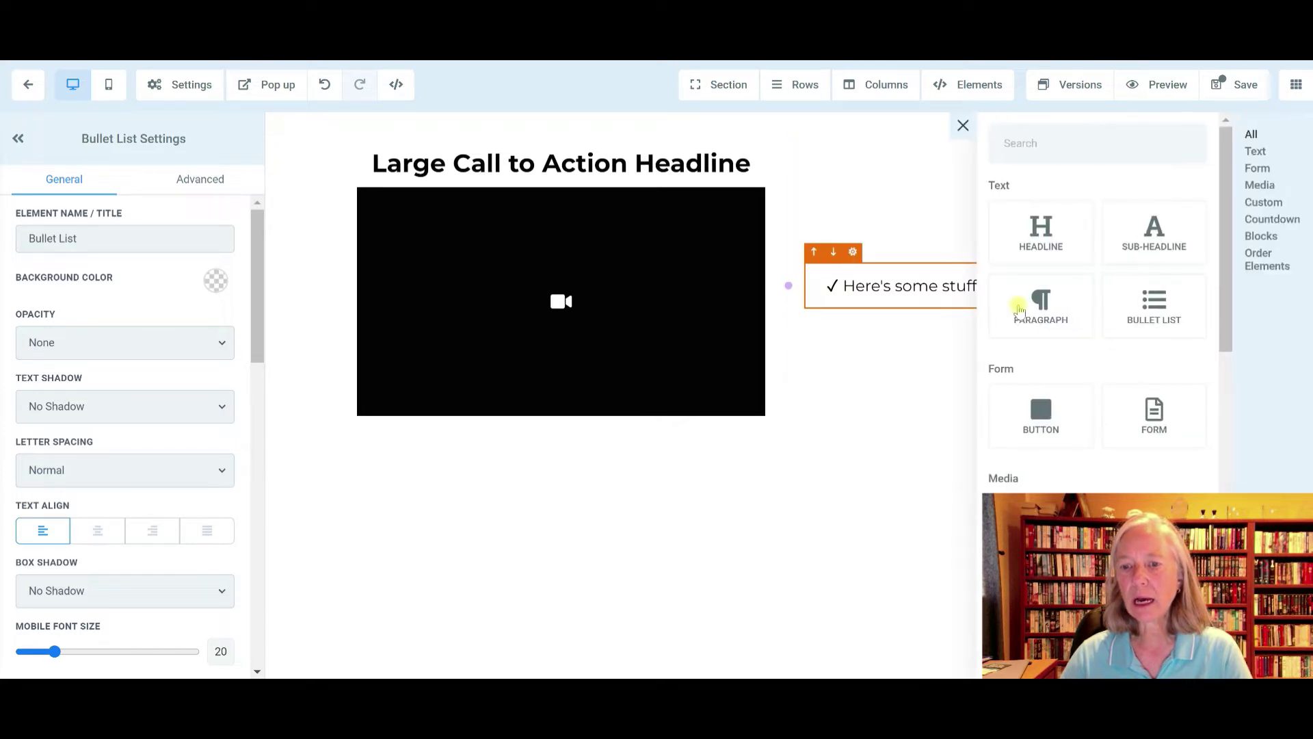
{"action": "left_click", "coordinate": [1156, 413]}
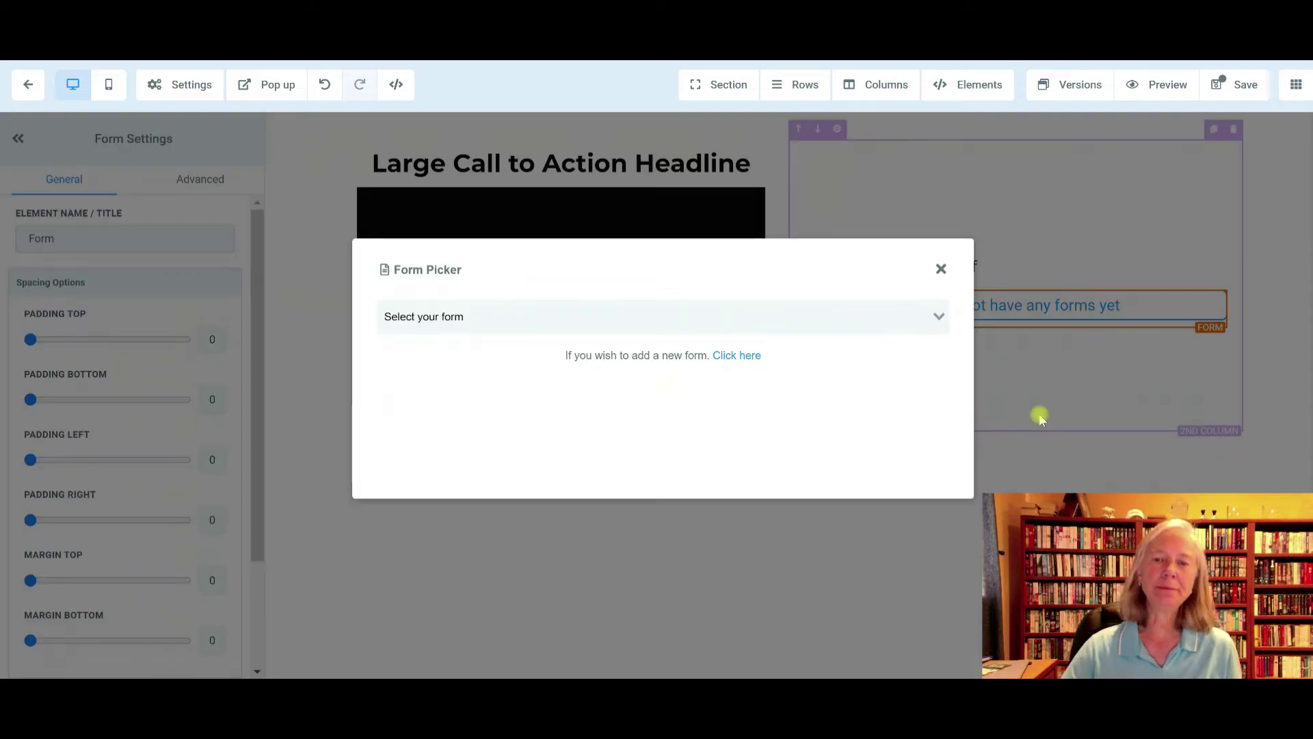
{"action": "left_click", "coordinate": [941, 270]}
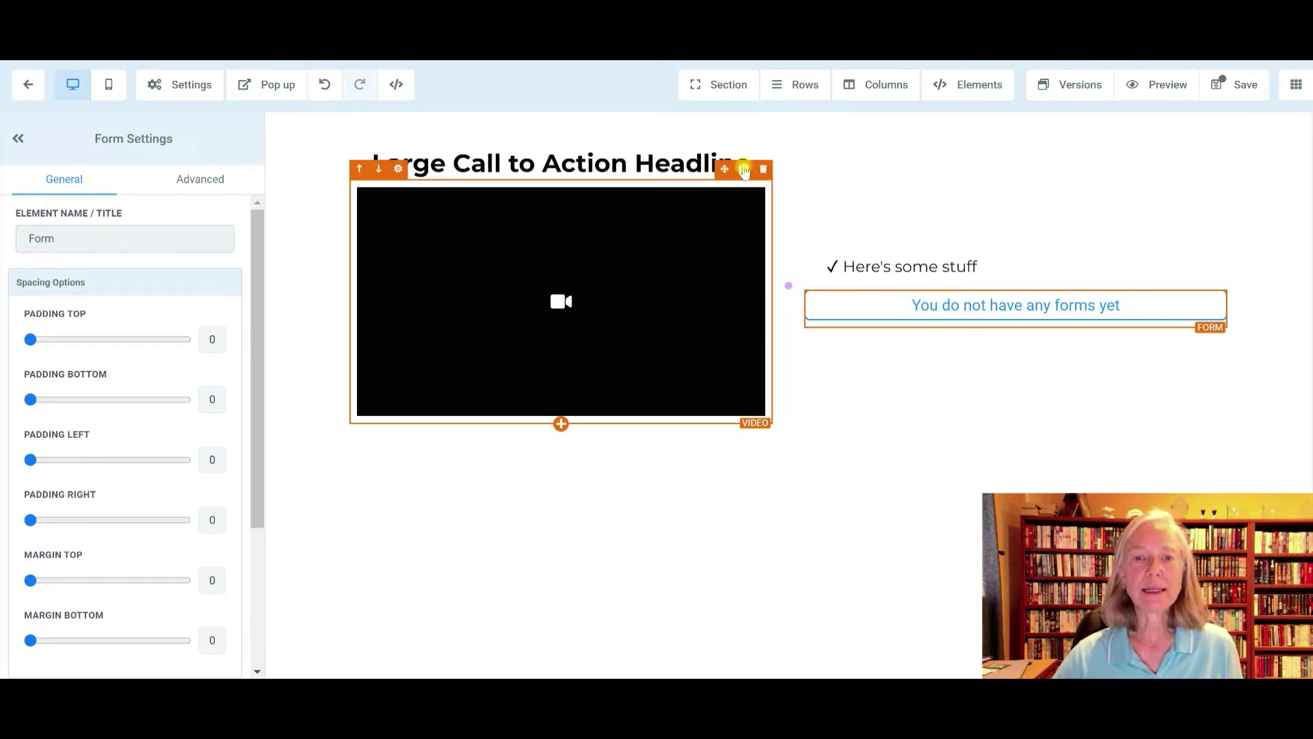
Replace the headline text with "Here is your cool Leadmagnet".
{"action": "left_click", "coordinate": [704, 163]}
{"action": "left_click_drag", "start_coordinate": [751, 163], "coordinate": [372, 165]}
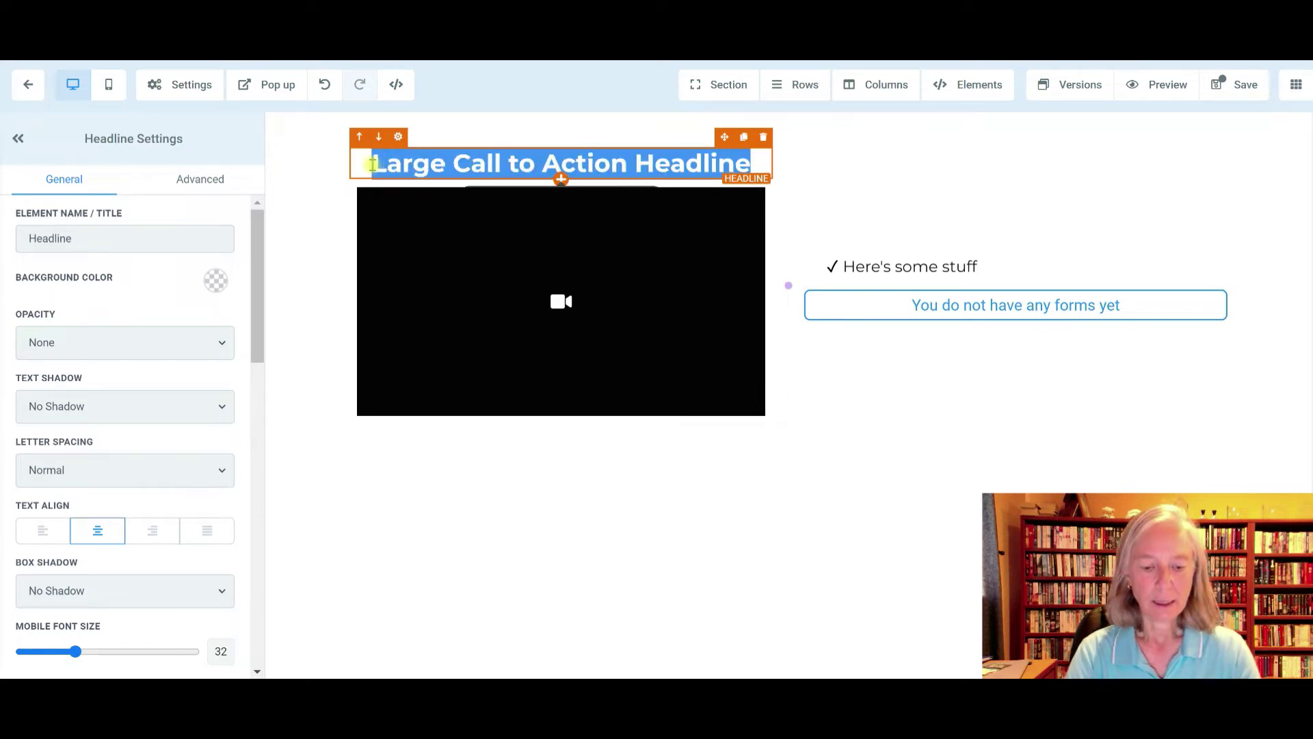
{"action": "type", "text": "Here is your cool Leadmagnet"}
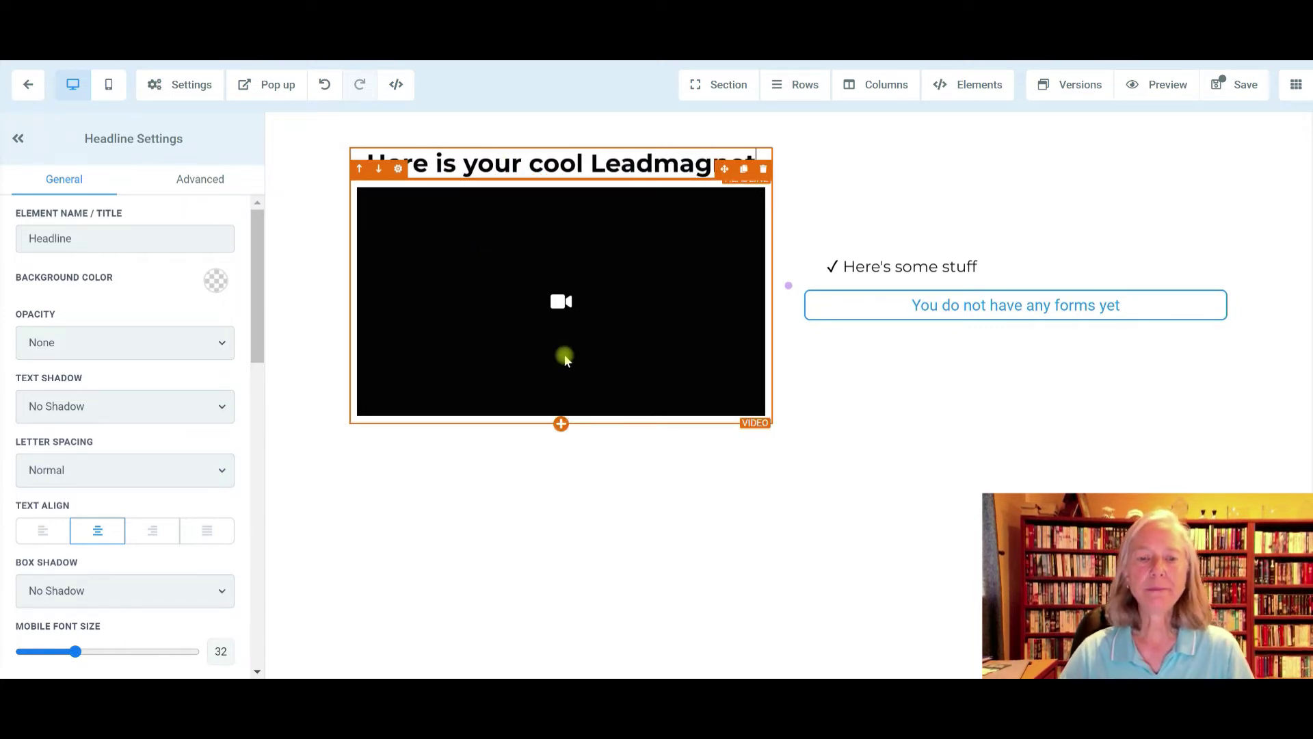
Replace the video beneath the headline with an image element and open the image's settings.
{"action": "left_click", "coordinate": [561, 423]}
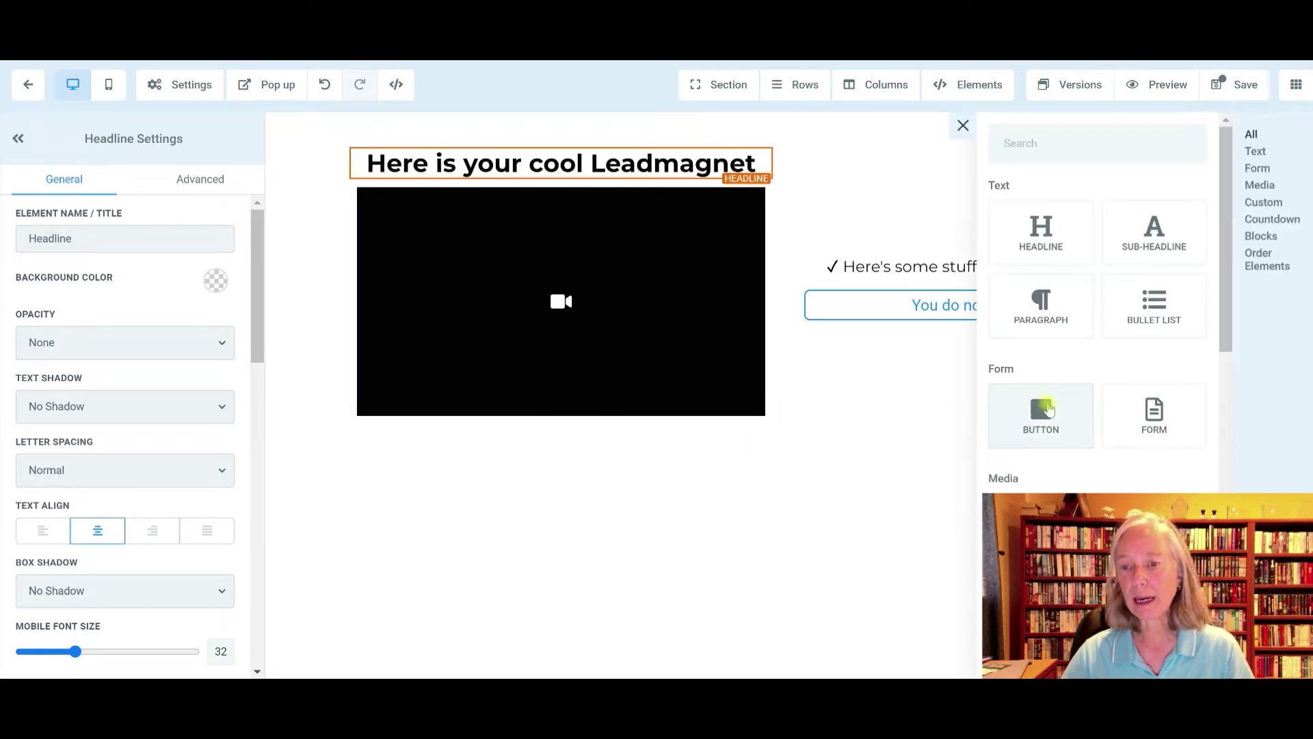
{"action": "left_click", "coordinate": [1041, 541]}
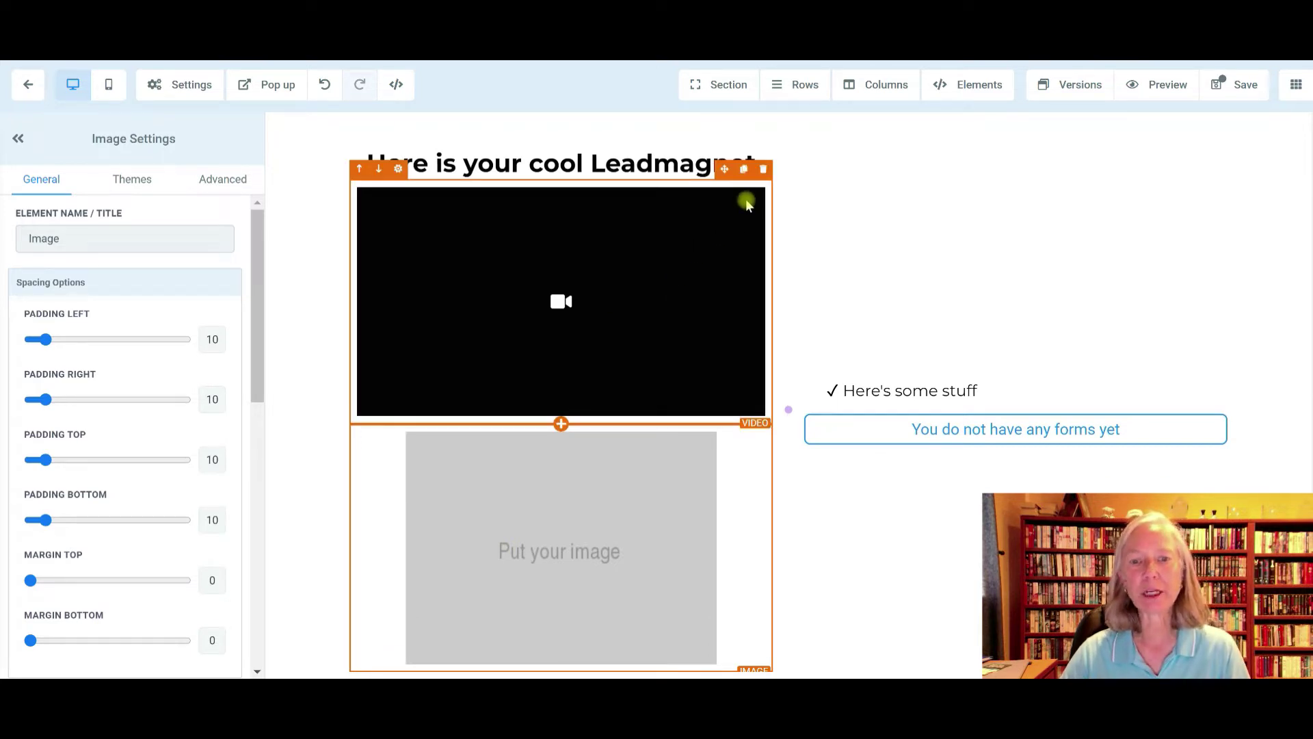
{"action": "left_click", "coordinate": [763, 169]}
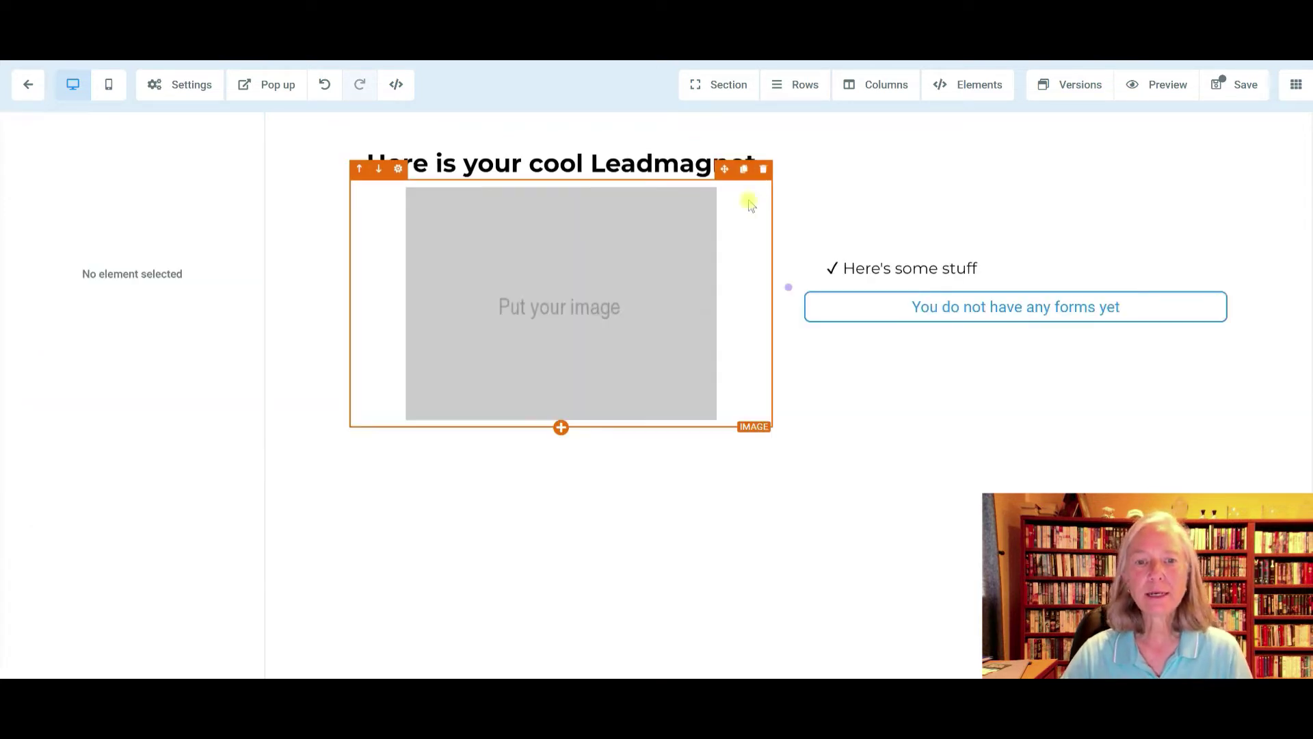
{"action": "left_click", "coordinate": [612, 337]}
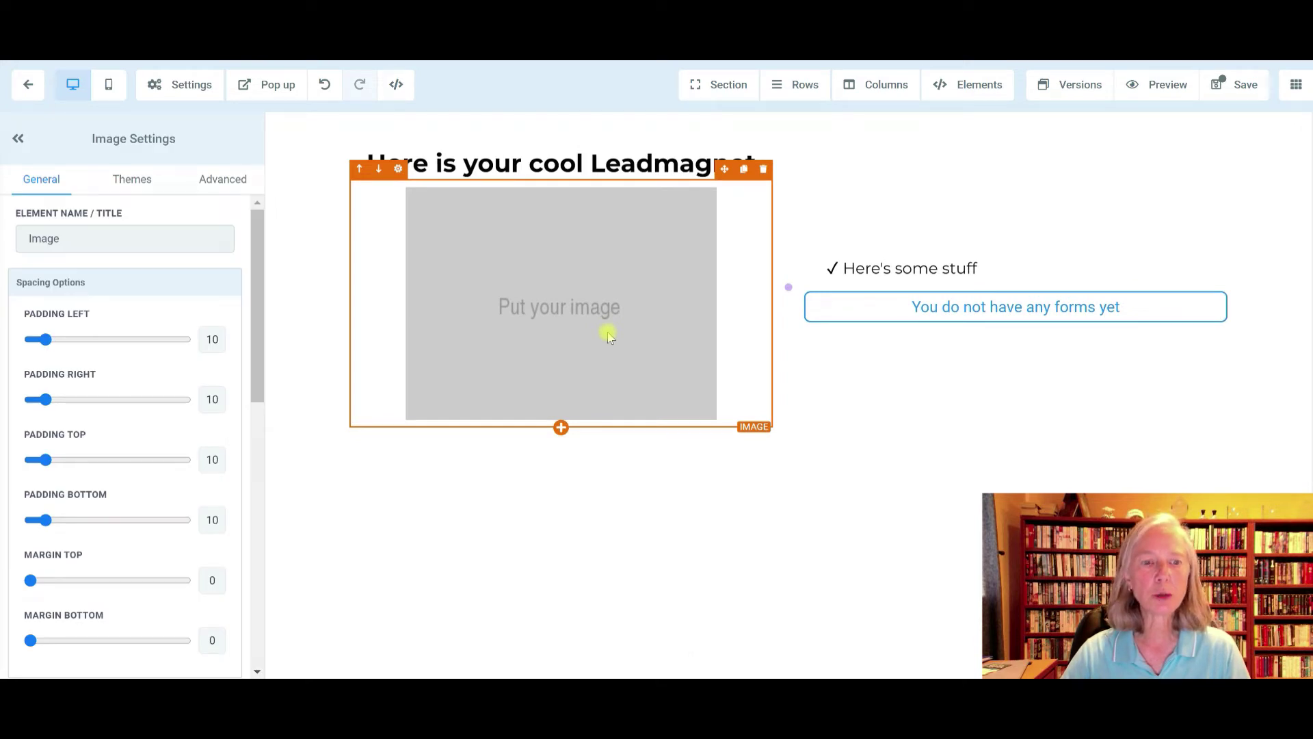
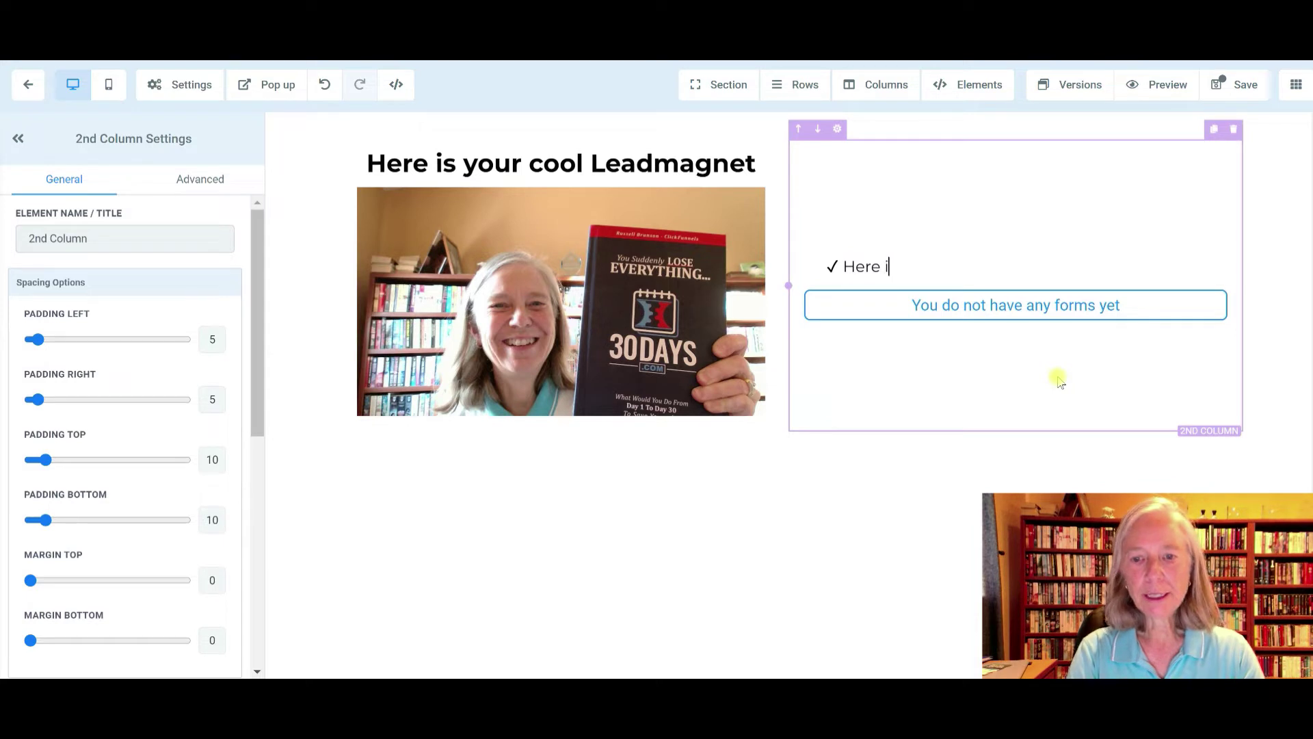
Complete the first bullet as "Here is cool feature number #1" and add a second bullet reading "Awesome benefit #2".
{"action": "type", "text": "ure number #1"}
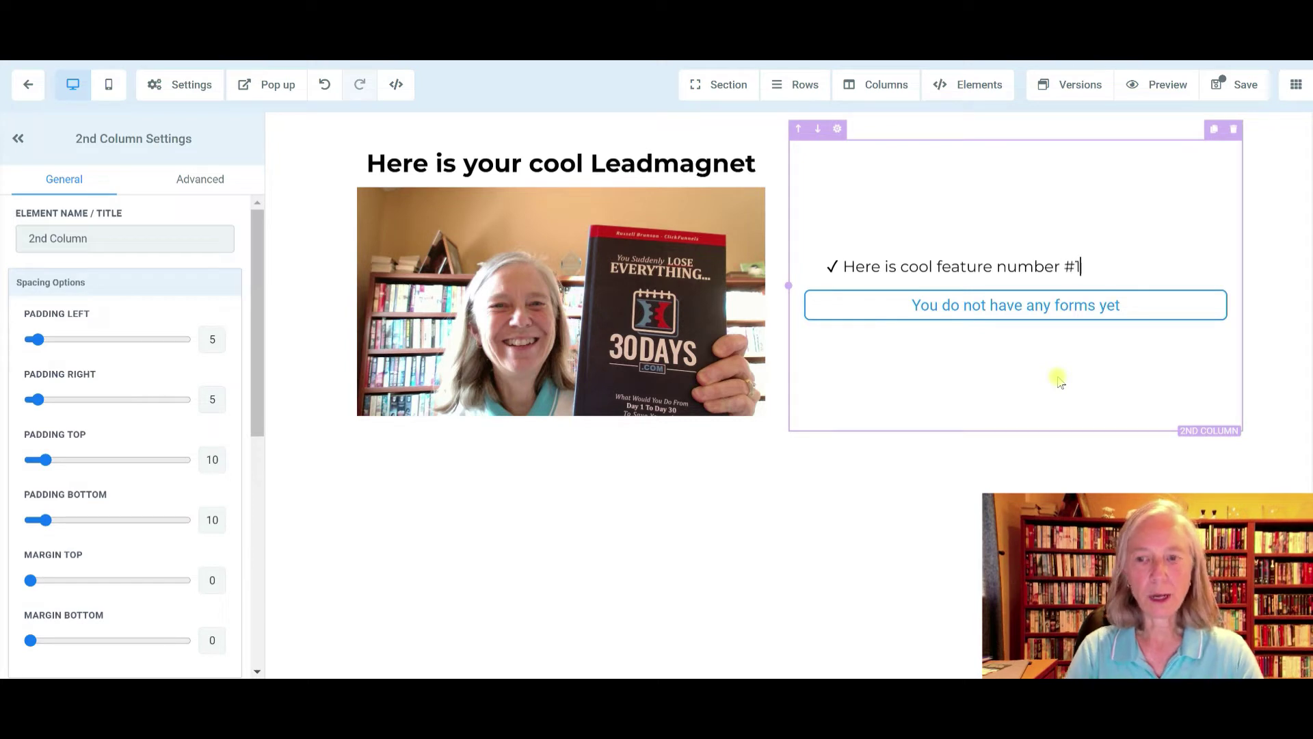
{"action": "key", "text": "Return"}
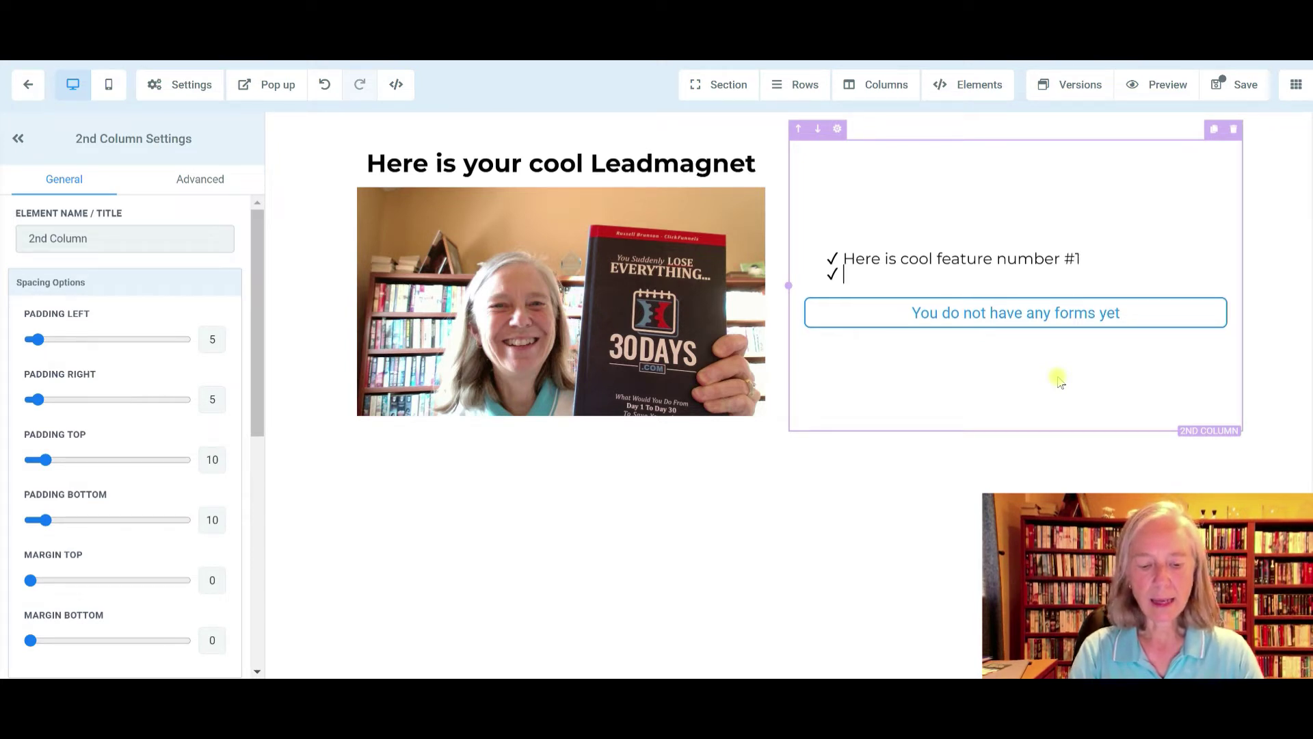
{"action": "type", "text": "Asw"}
{"action": "key", "text": "BackSpace"}
{"action": "key", "text": "BackSpace"}
{"action": "type", "text": "wesome"}
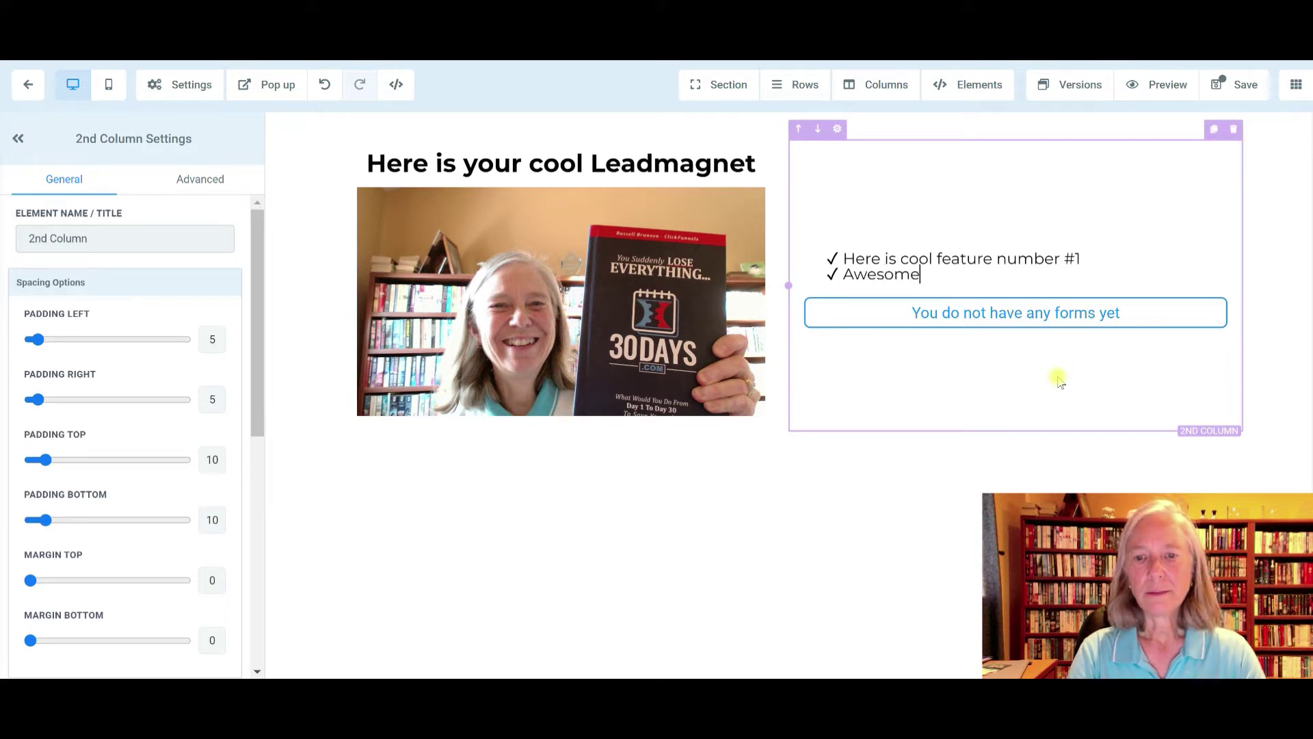
{"action": "type", "text": " benefit #2"}
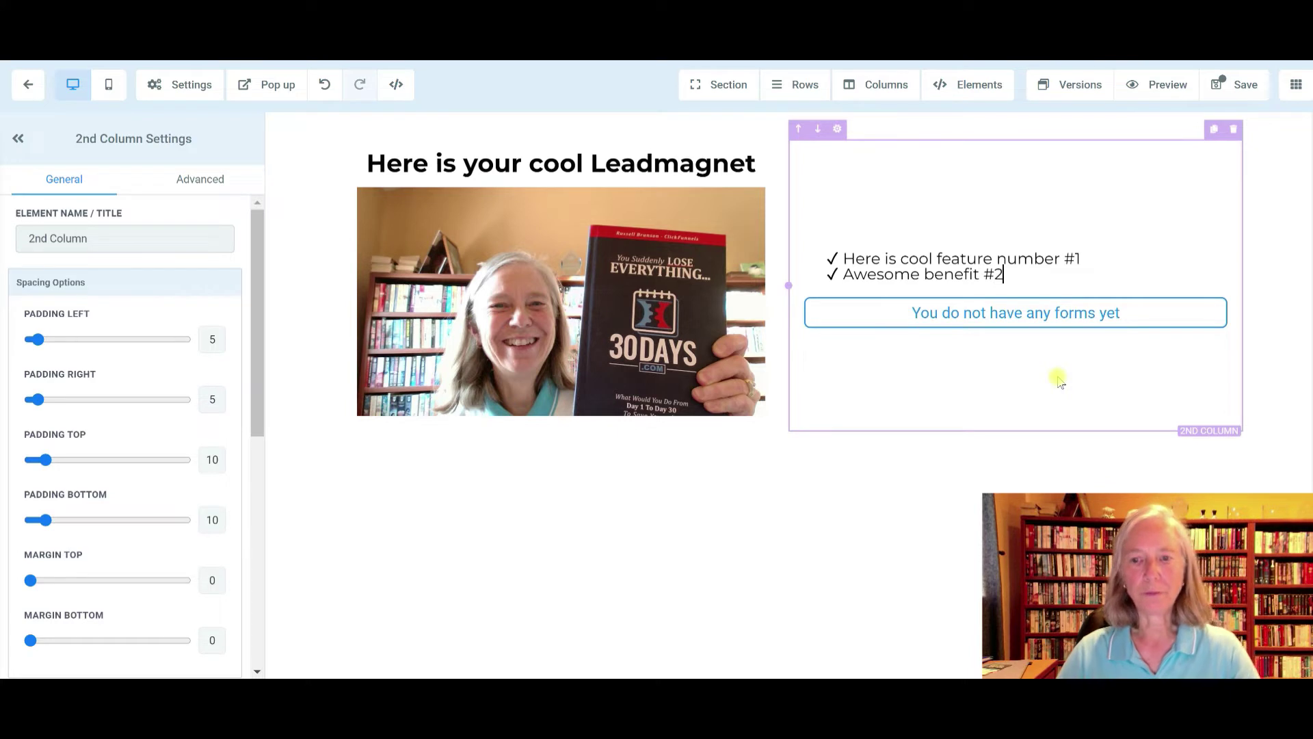
Set the bullet list's top margin to 6 in its spacing options.
{"action": "left_click", "coordinate": [1019, 280]}
{"action": "scroll", "coordinate": [133, 304], "scroll_direction": "down", "scroll_amount": 6}
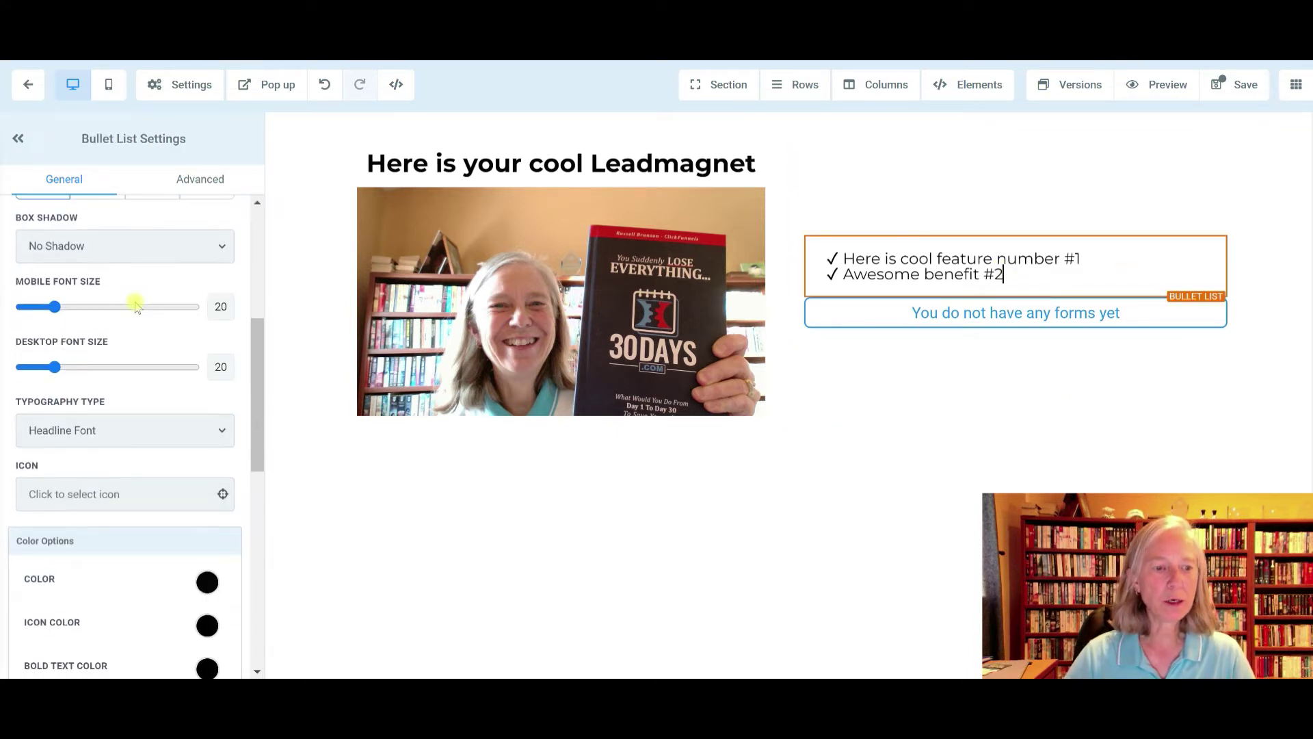
{"action": "scroll", "coordinate": [135, 305], "scroll_direction": "down", "scroll_amount": 6}
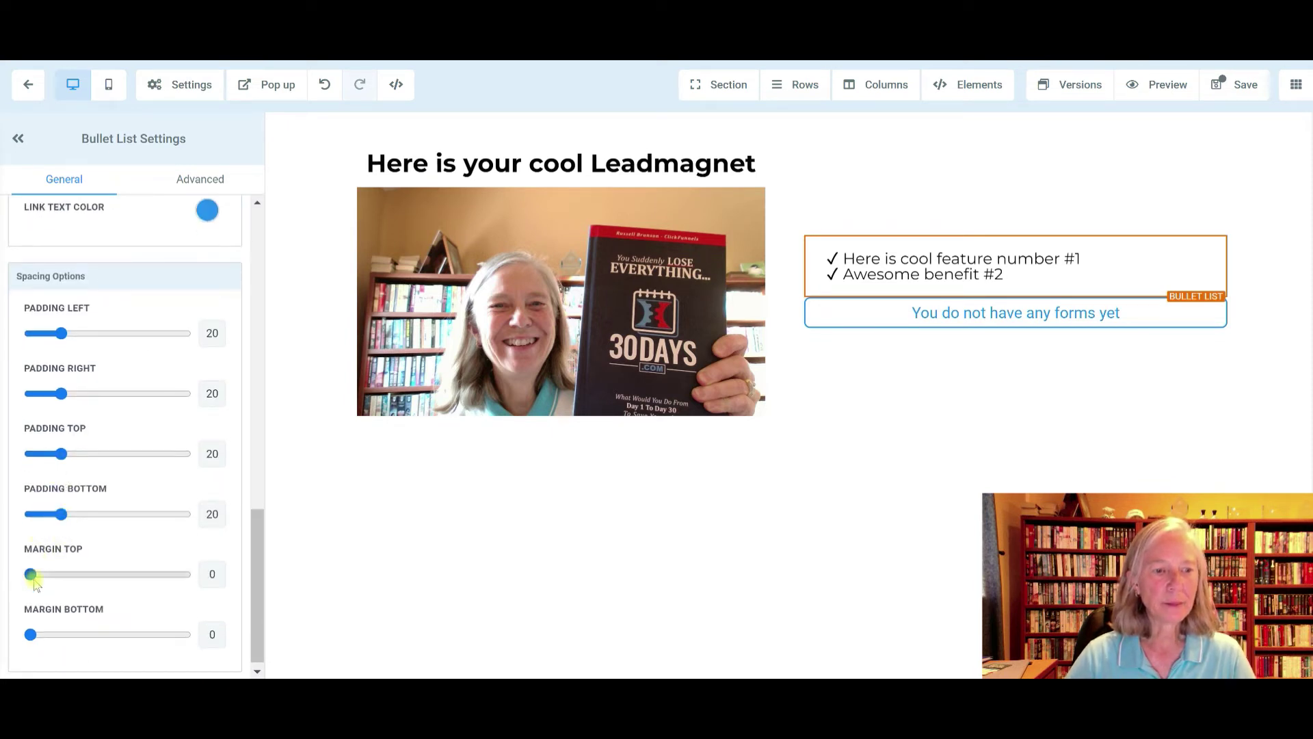
{"action": "left_click_drag", "start_coordinate": [32, 578], "coordinate": [40, 577]}
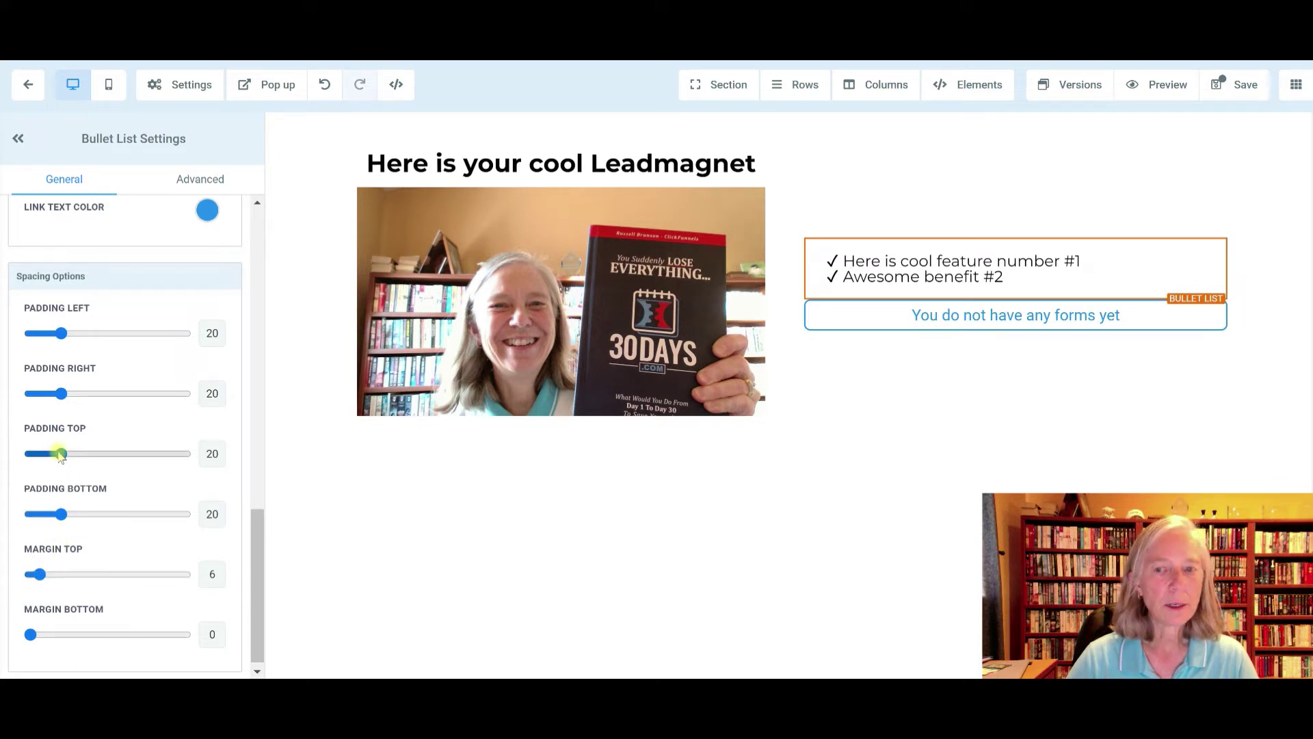
Insert a blank line between the two bullets and save the page.
{"action": "left_click", "coordinate": [1089, 267]}
{"action": "key", "text": "Return"}
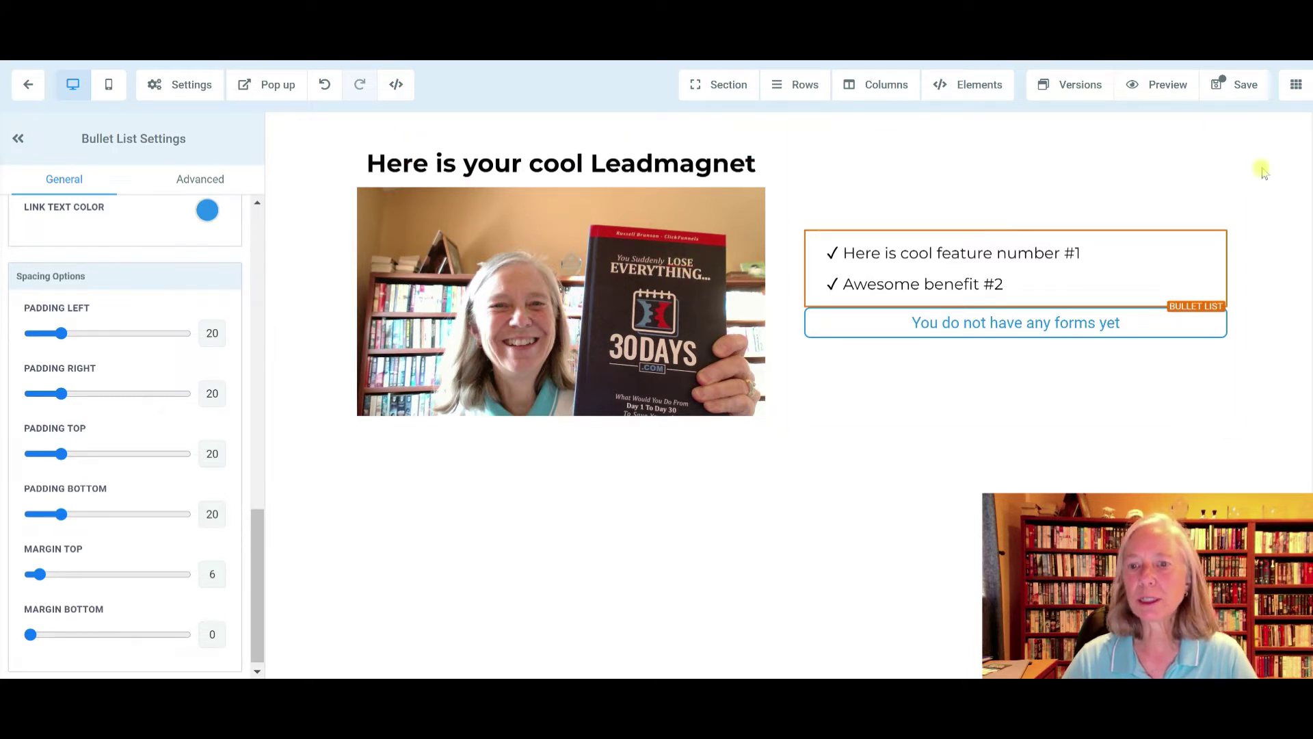
{"action": "left_click", "coordinate": [1239, 89]}
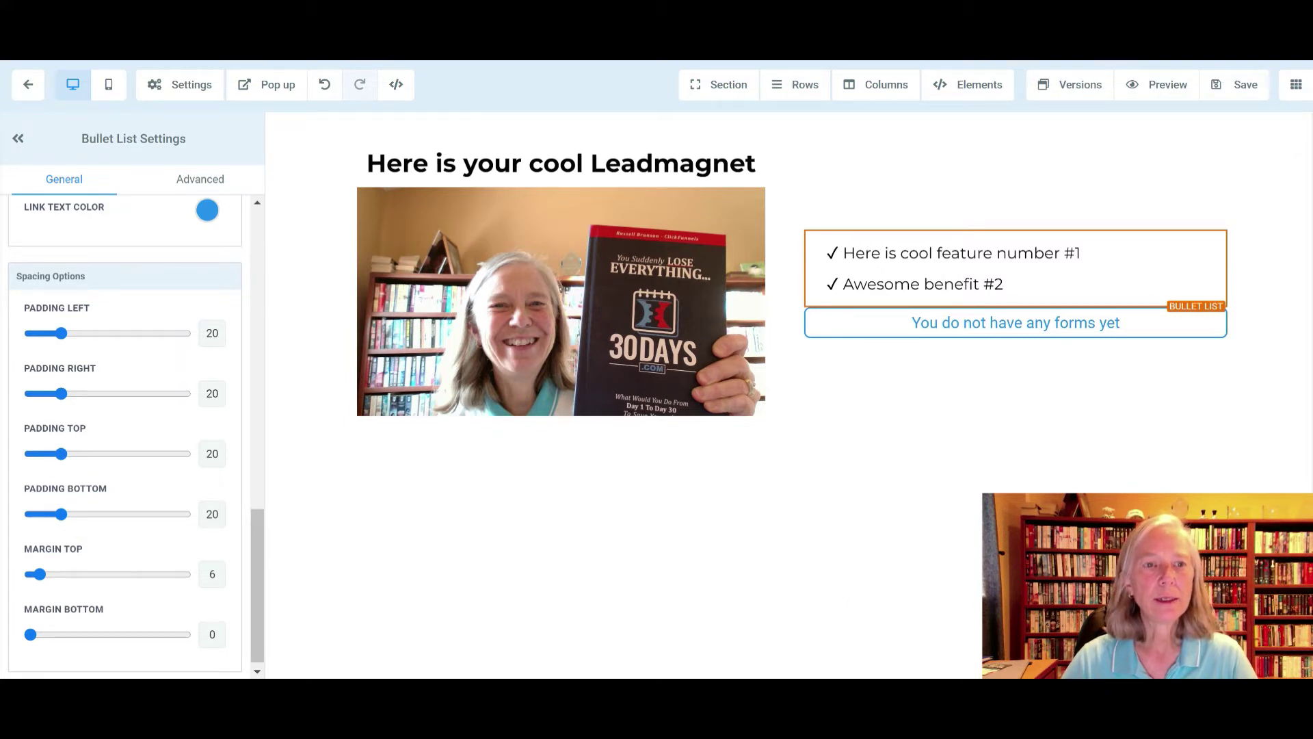
Leave the page editor, open the form builder in a new browser tab and create a new form.
{"action": "left_click", "coordinate": [28, 84]}
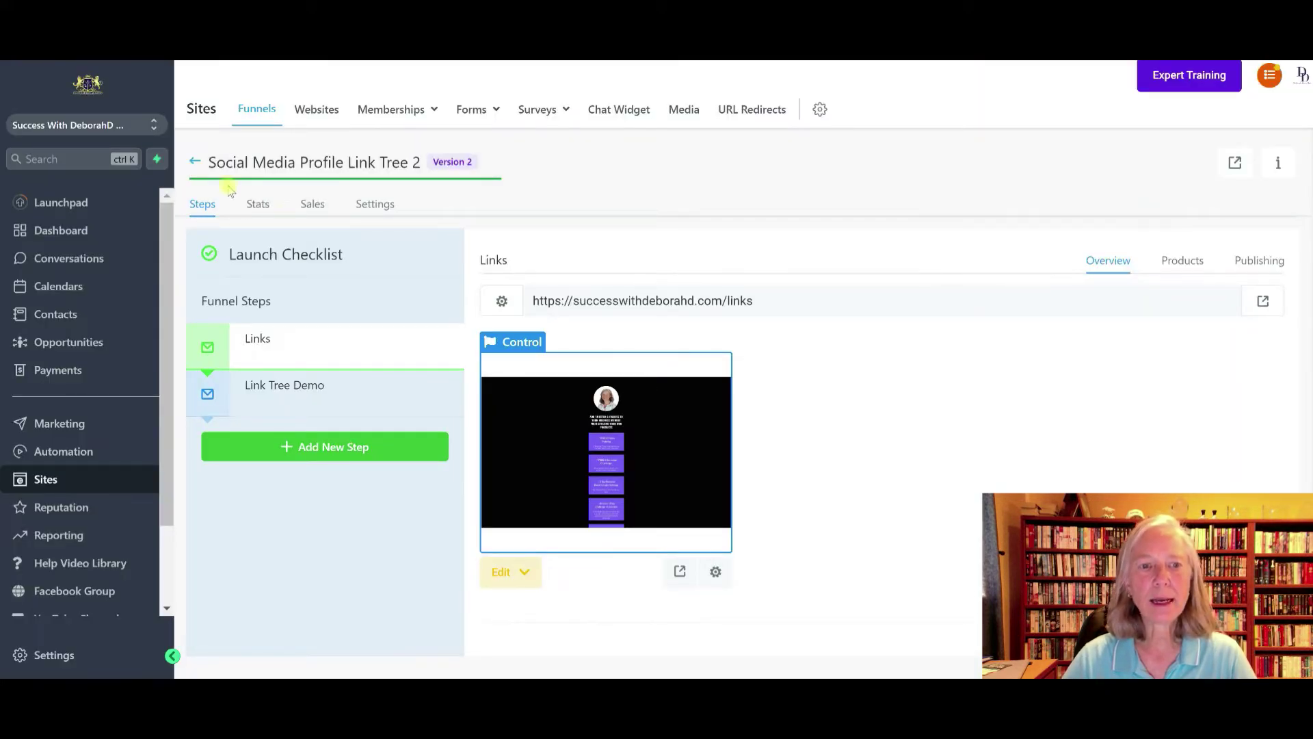
{"action": "mouse_move", "coordinate": [472, 113]}
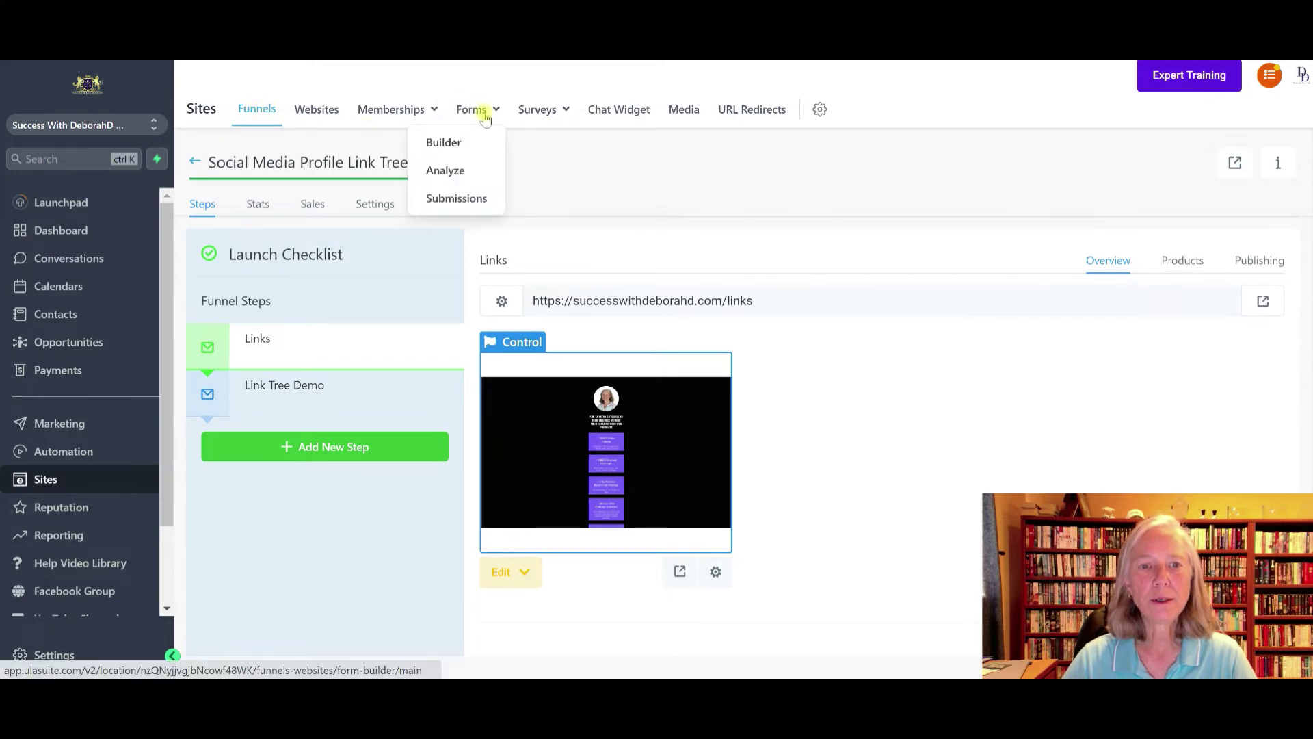
{"action": "right_click", "coordinate": [479, 117]}
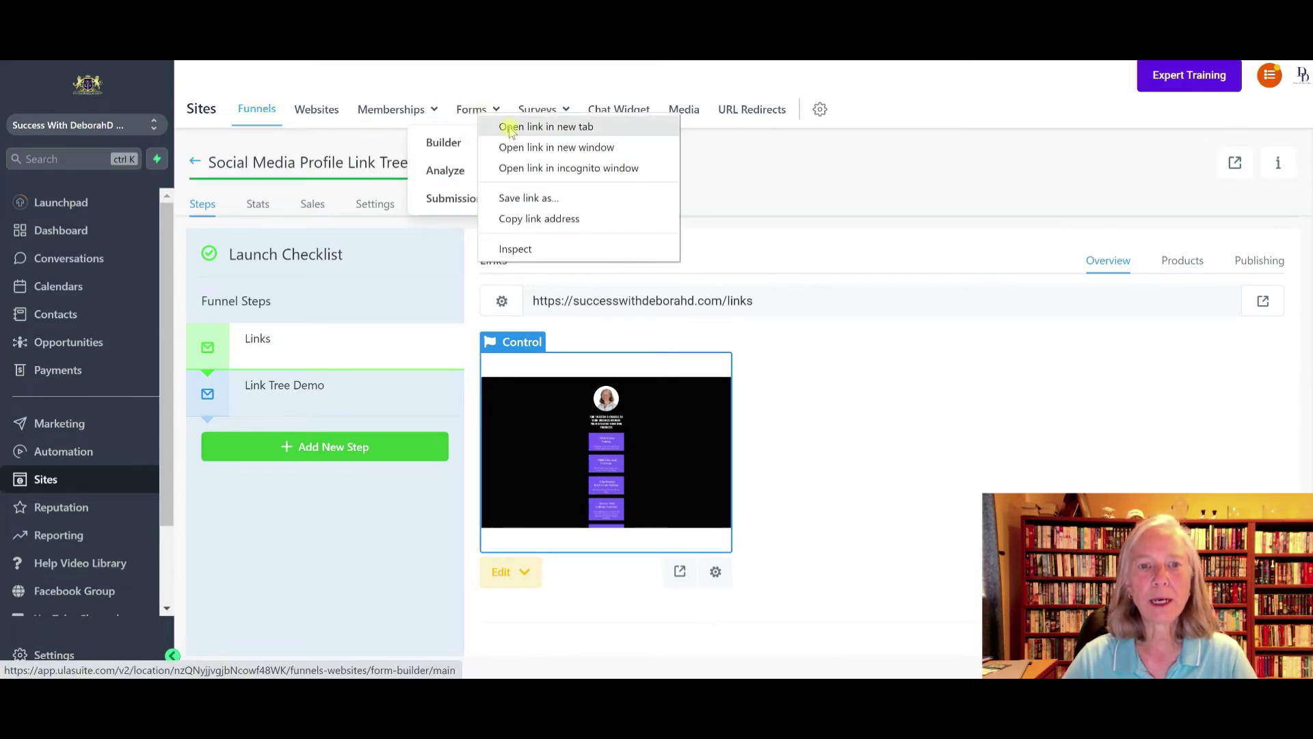
{"action": "left_click", "coordinate": [509, 127]}
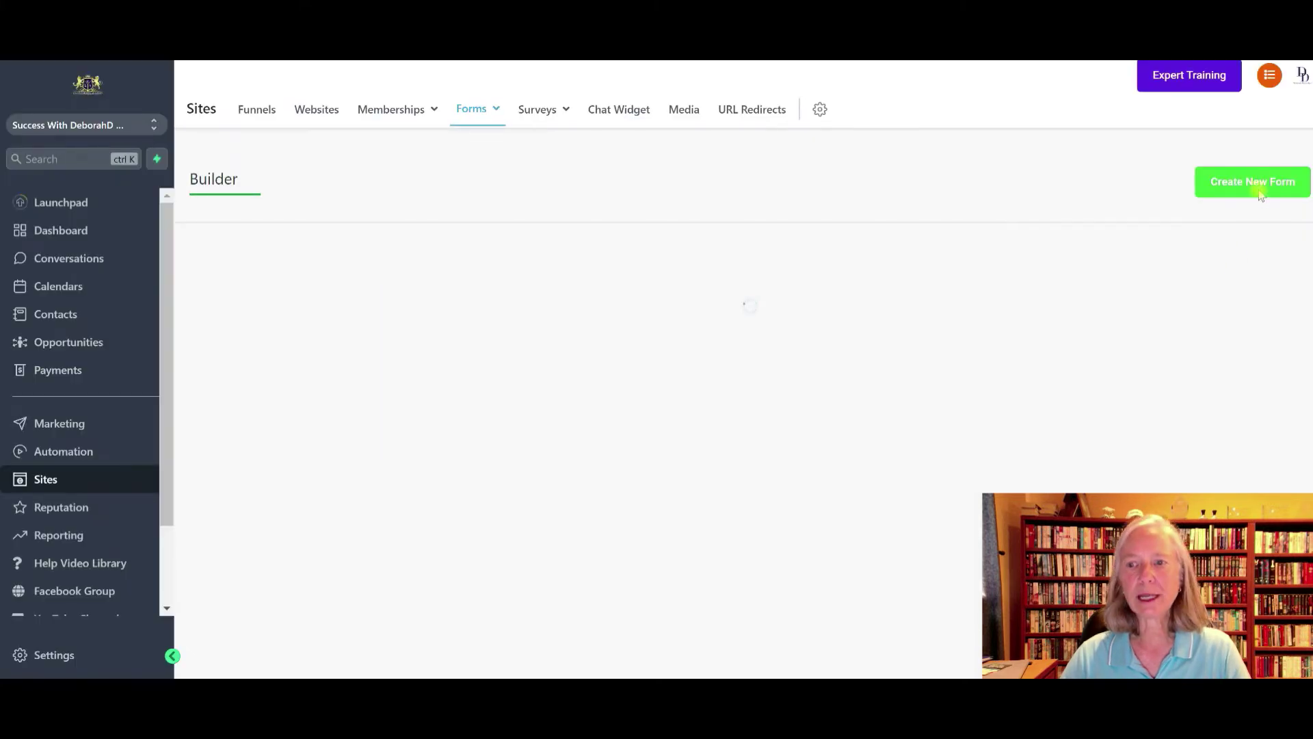
{"action": "left_click", "coordinate": [1258, 184]}
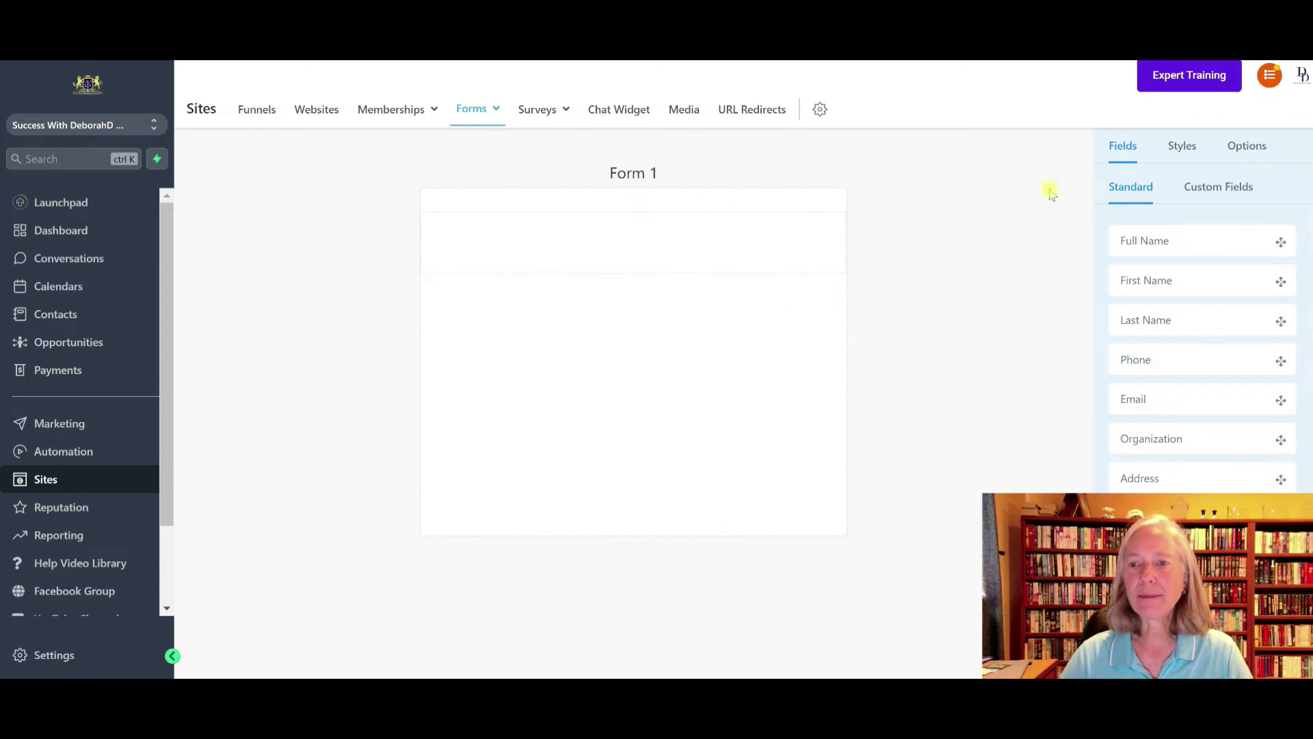
Rename the new form as "Demo optin" in its options.
{"action": "left_click", "coordinate": [1236, 147]}
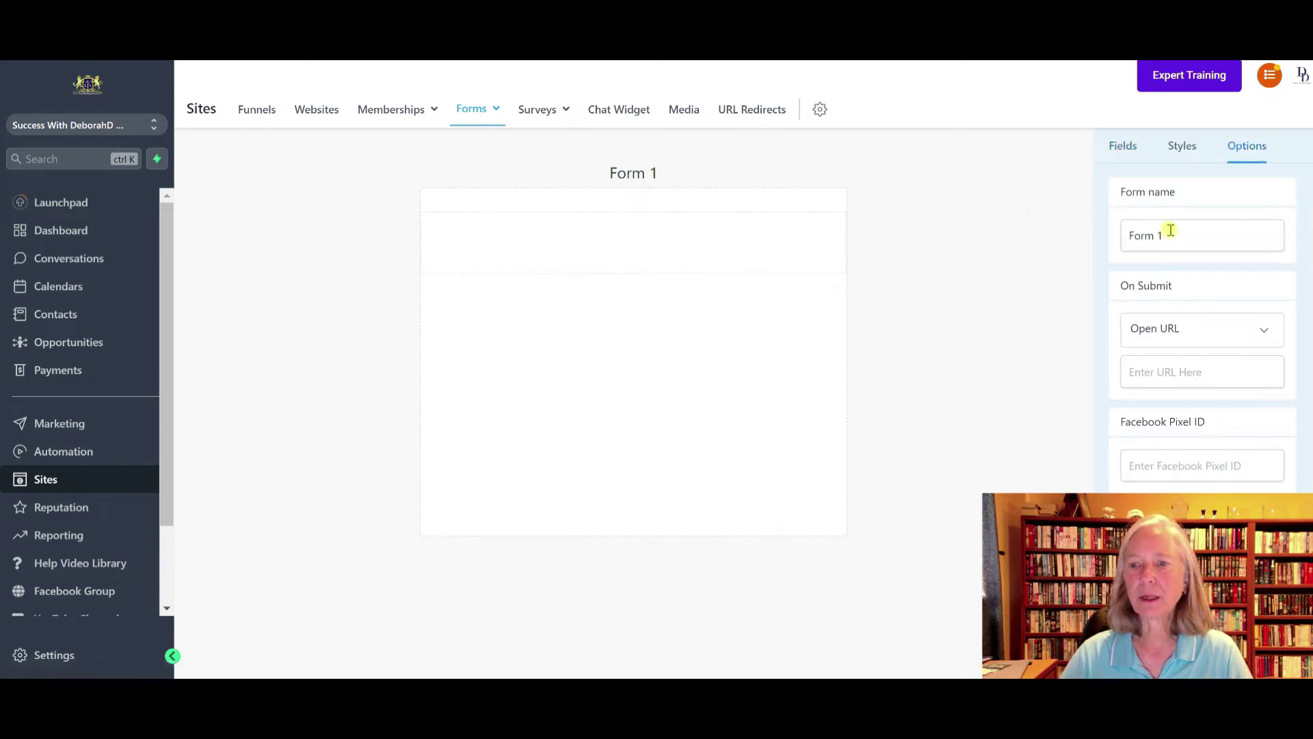
{"action": "left_click_drag", "start_coordinate": [1171, 230], "coordinate": [1128, 236]}
{"action": "type", "text": "Demo optin"}
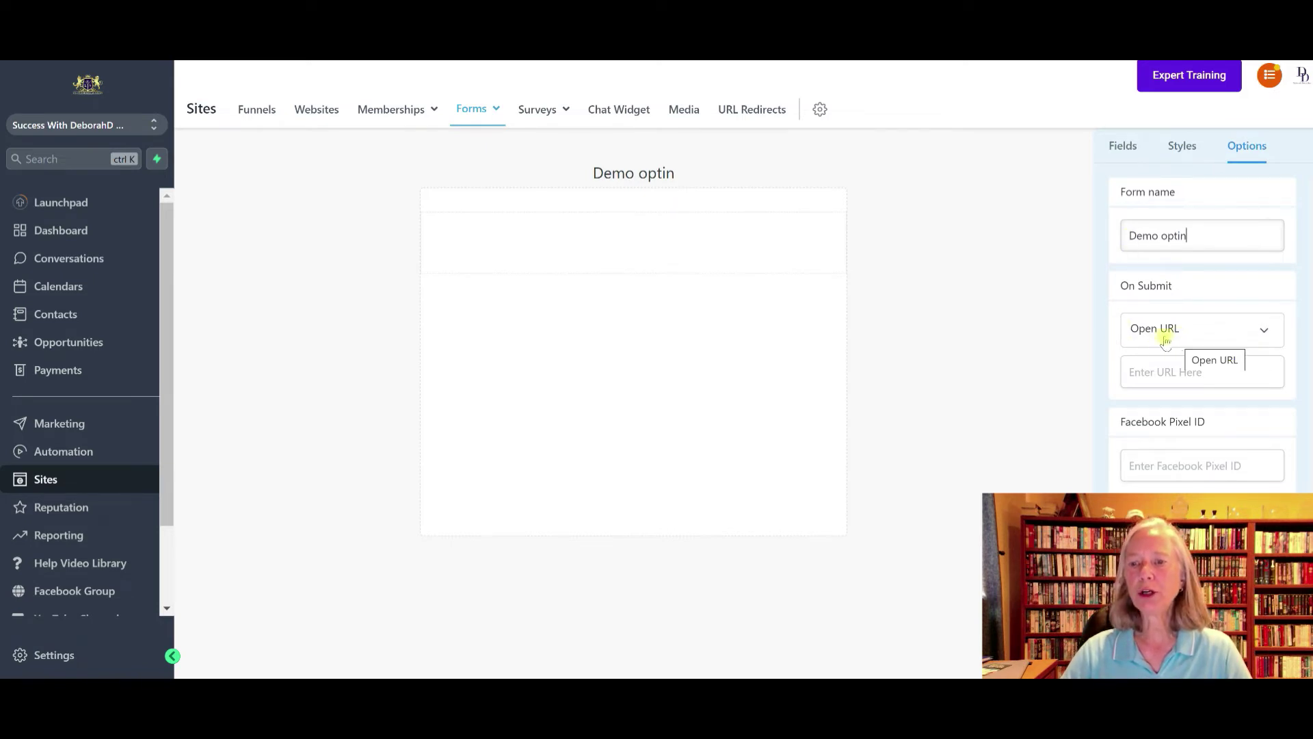
Enter the site owner's redirect URL ending in "/recommends/amfasttrack" as the address the form opens on submit.
{"action": "left_click", "coordinate": [1153, 373]}
{"action": "type", "text": "dldon"}
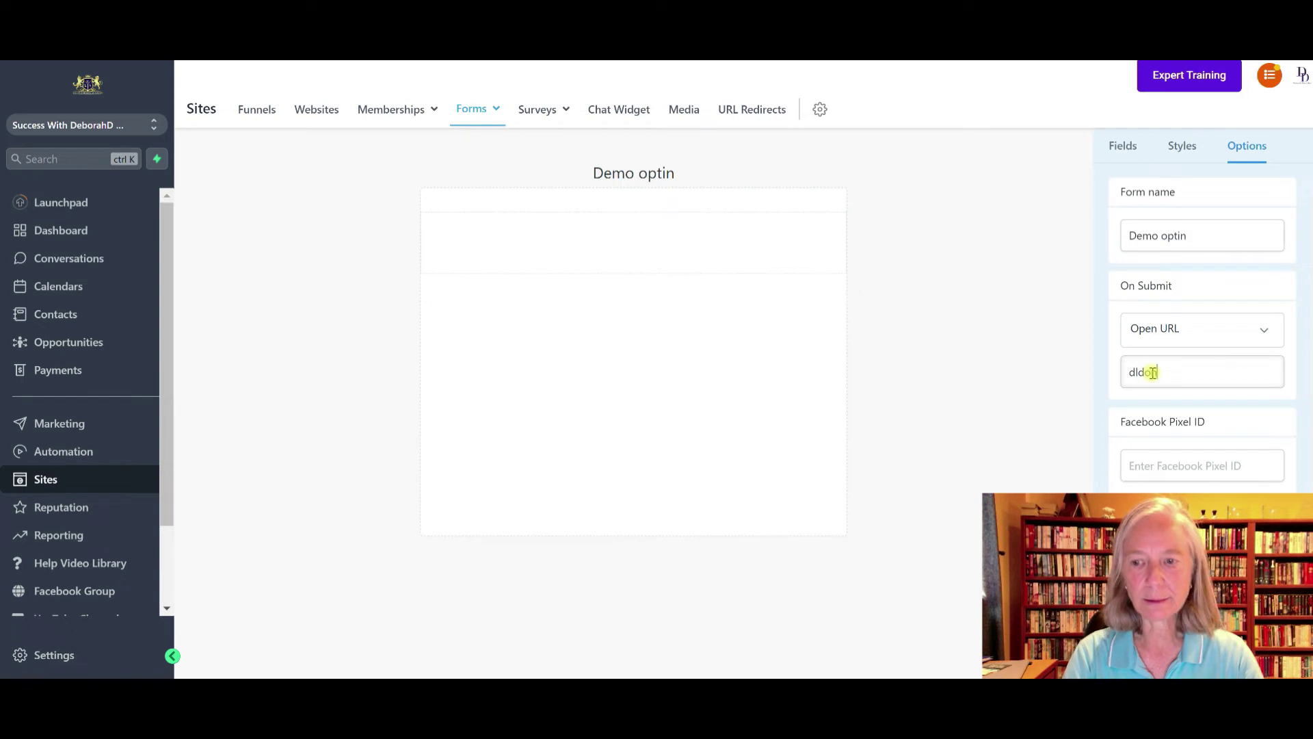
{"action": "type", "text": "aldson.comre"}
{"action": "key", "text": "BackSpace"}
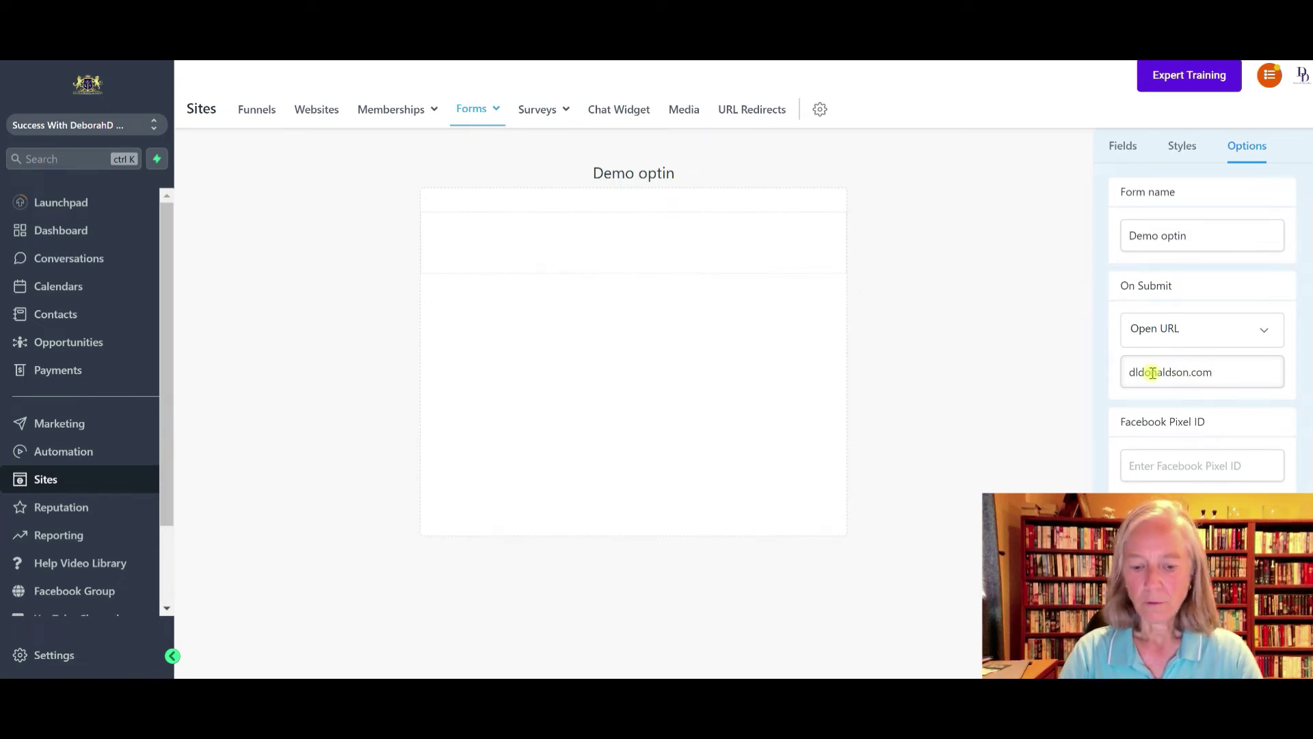
{"action": "type", "text": "/recommen"}
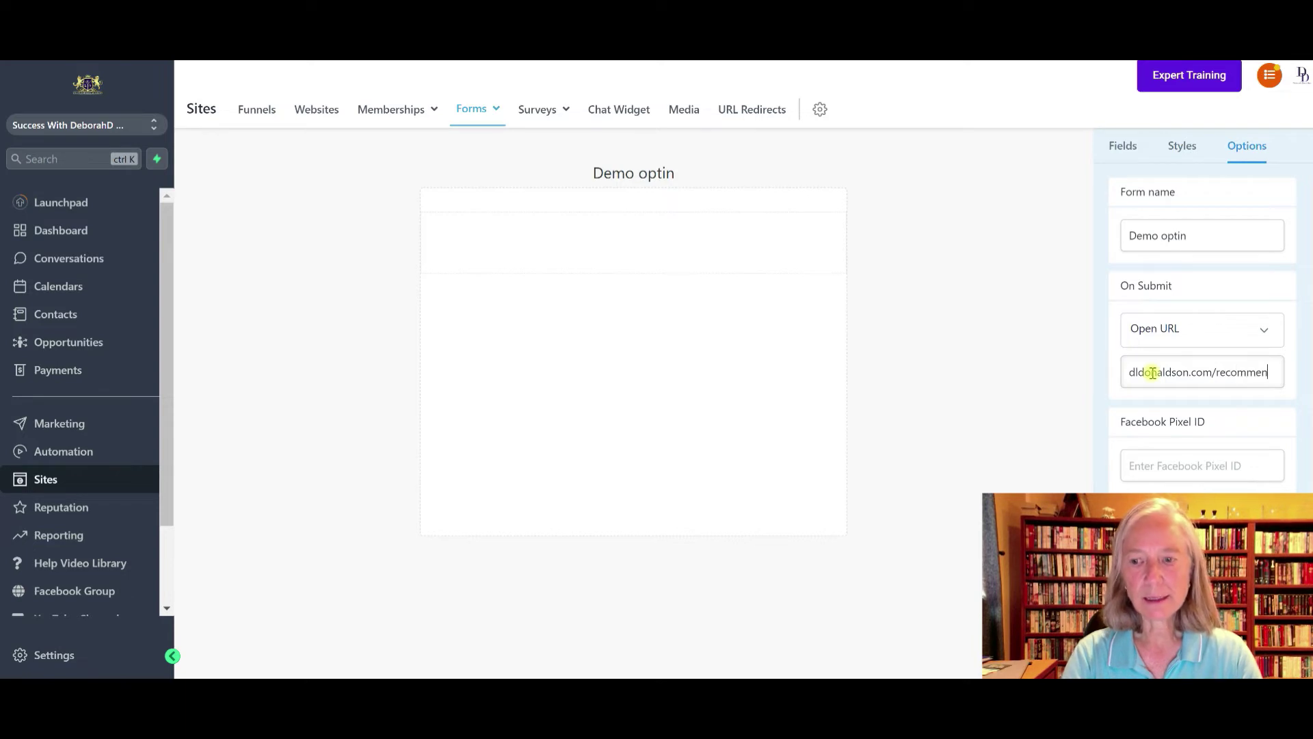
{"action": "type", "text": "ds/amfasttrack"}
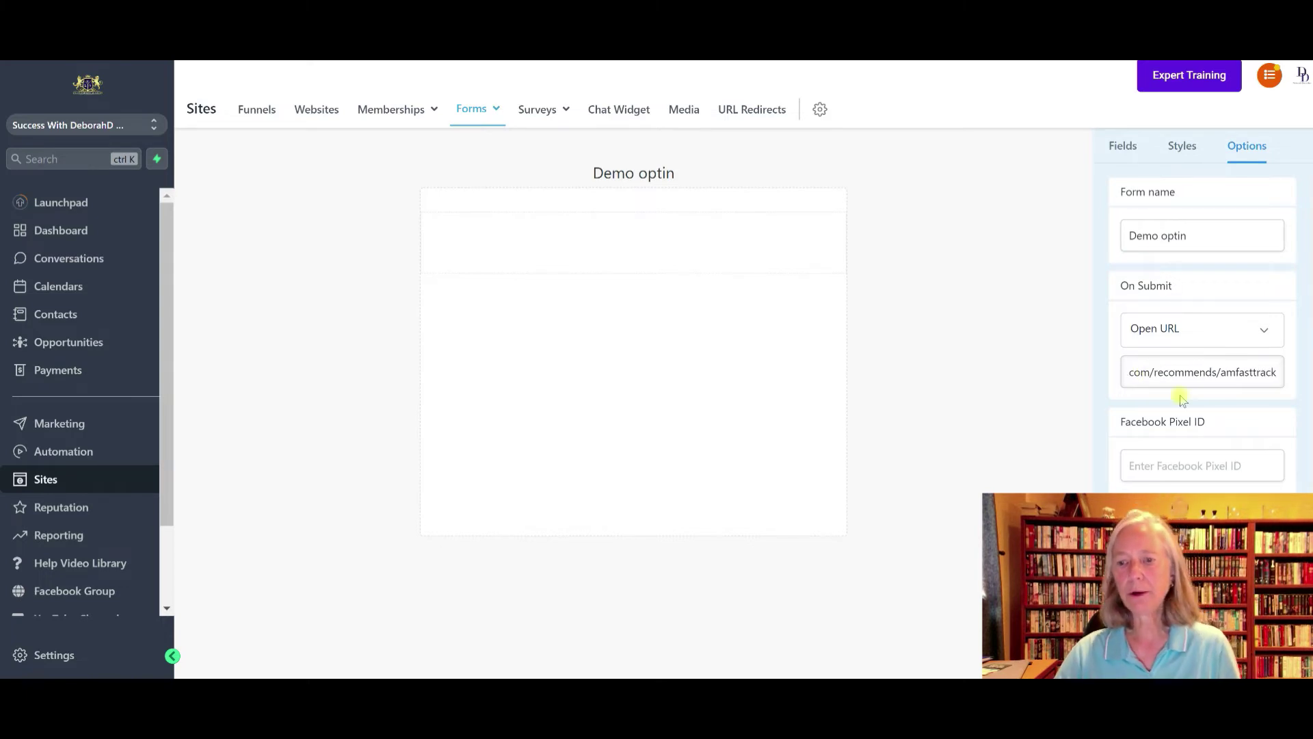
{"action": "scroll", "coordinate": [1190, 411], "scroll_direction": "down", "scroll_amount": 2}
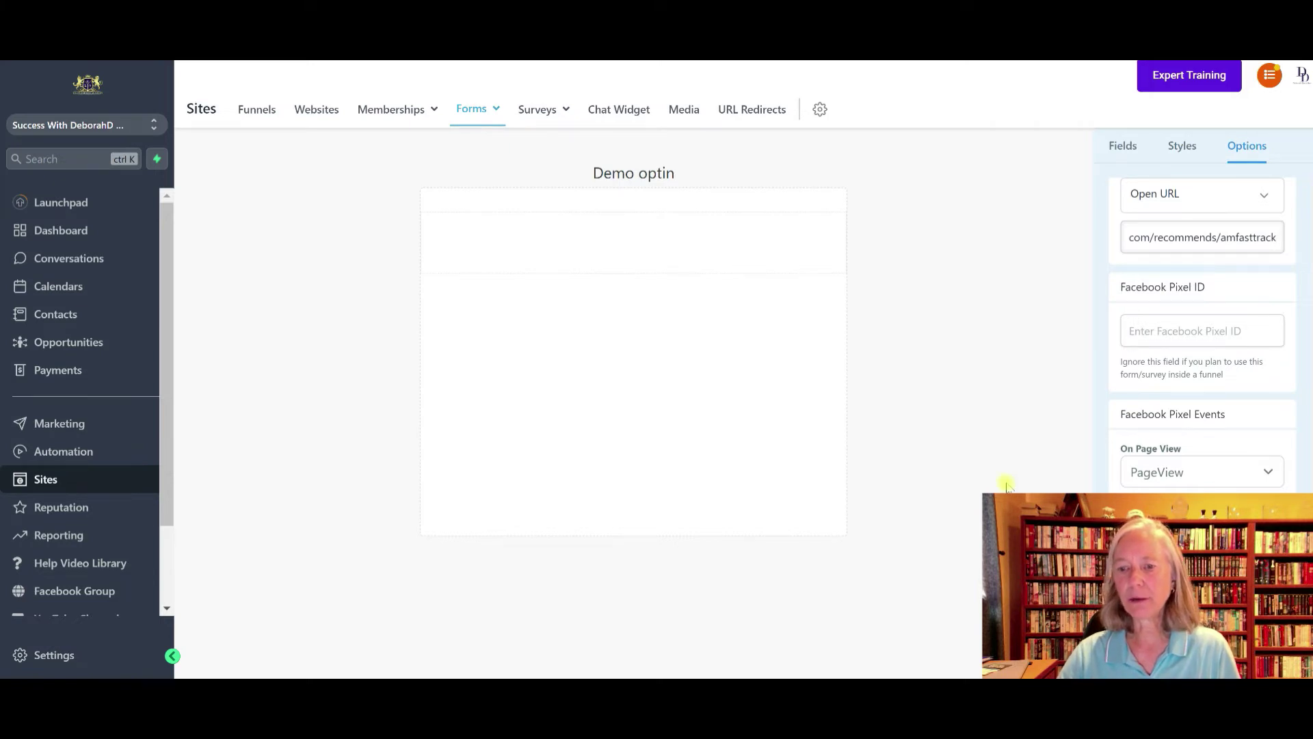
{"action": "left_click", "coordinate": [692, 252]}
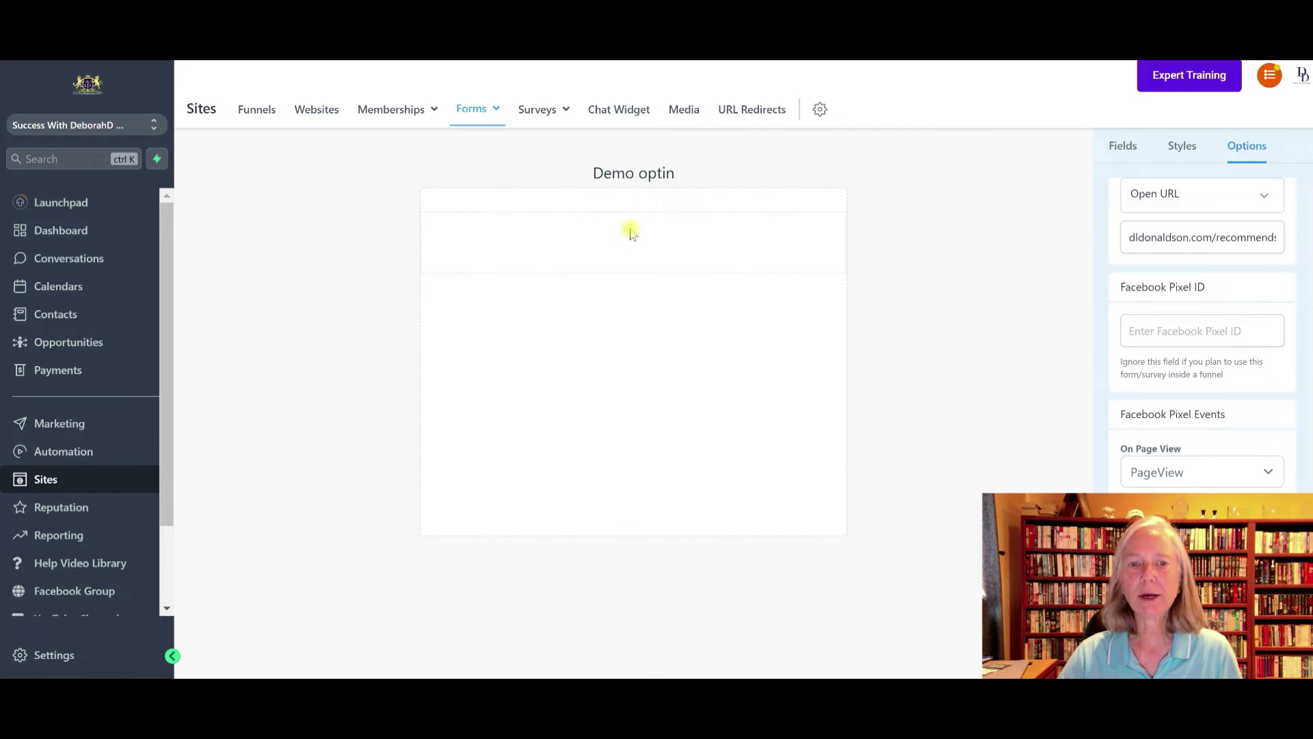
Add the standard Email field to the form and place a Text element above it.
{"action": "left_click", "coordinate": [1120, 150]}
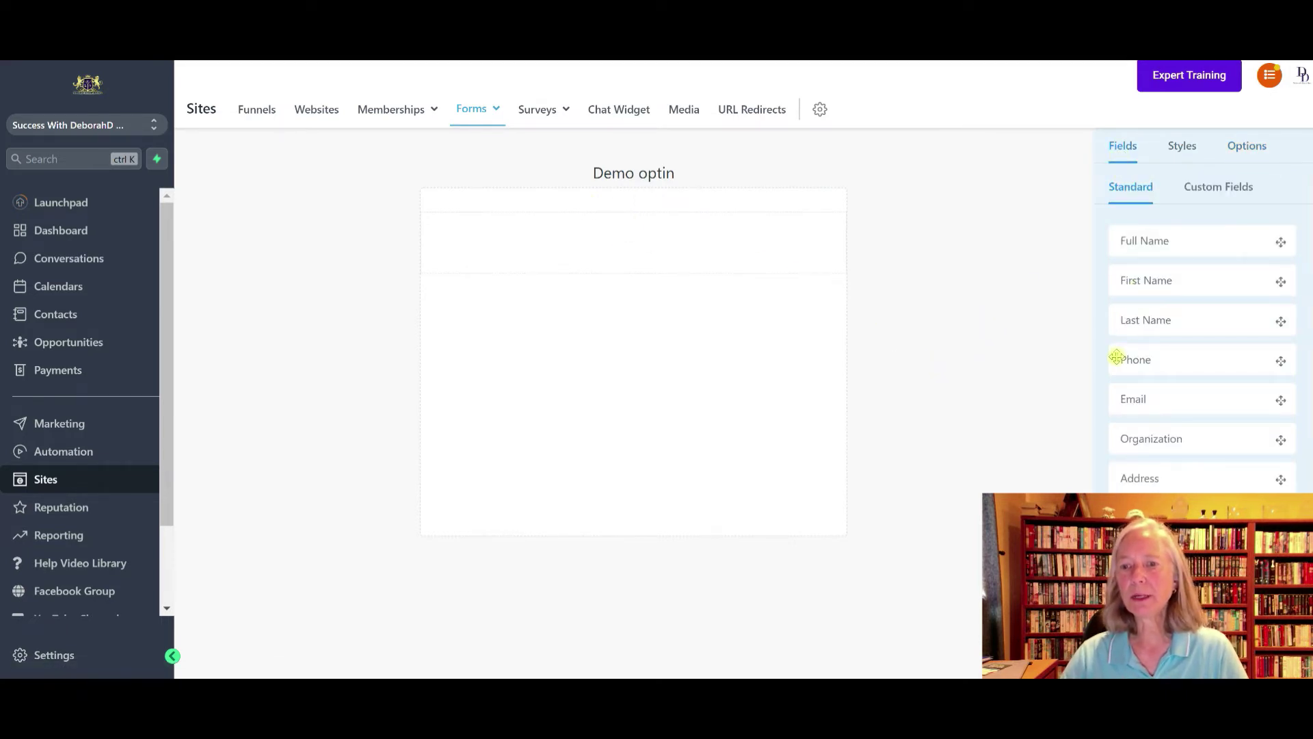
{"action": "left_click_drag", "start_coordinate": [1167, 406], "coordinate": [668, 261]}
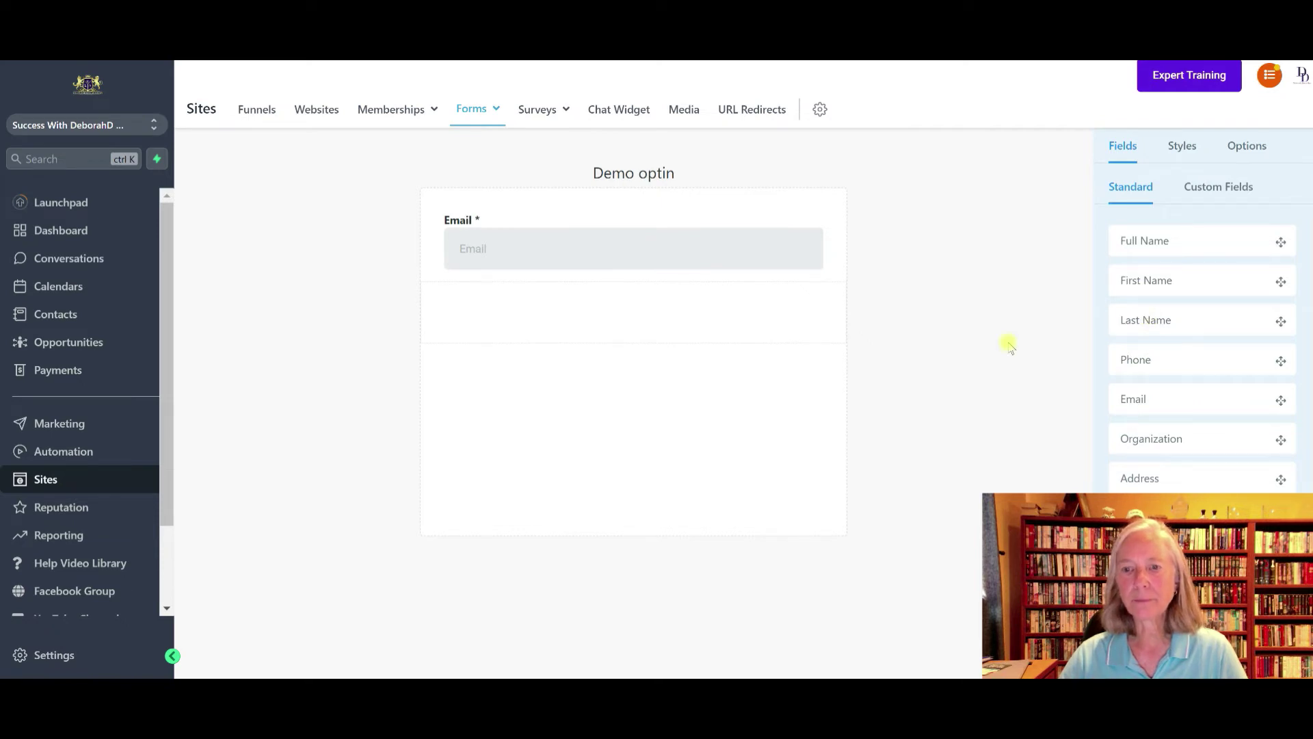
{"action": "scroll", "coordinate": [1154, 420], "scroll_direction": "down", "scroll_amount": 4}
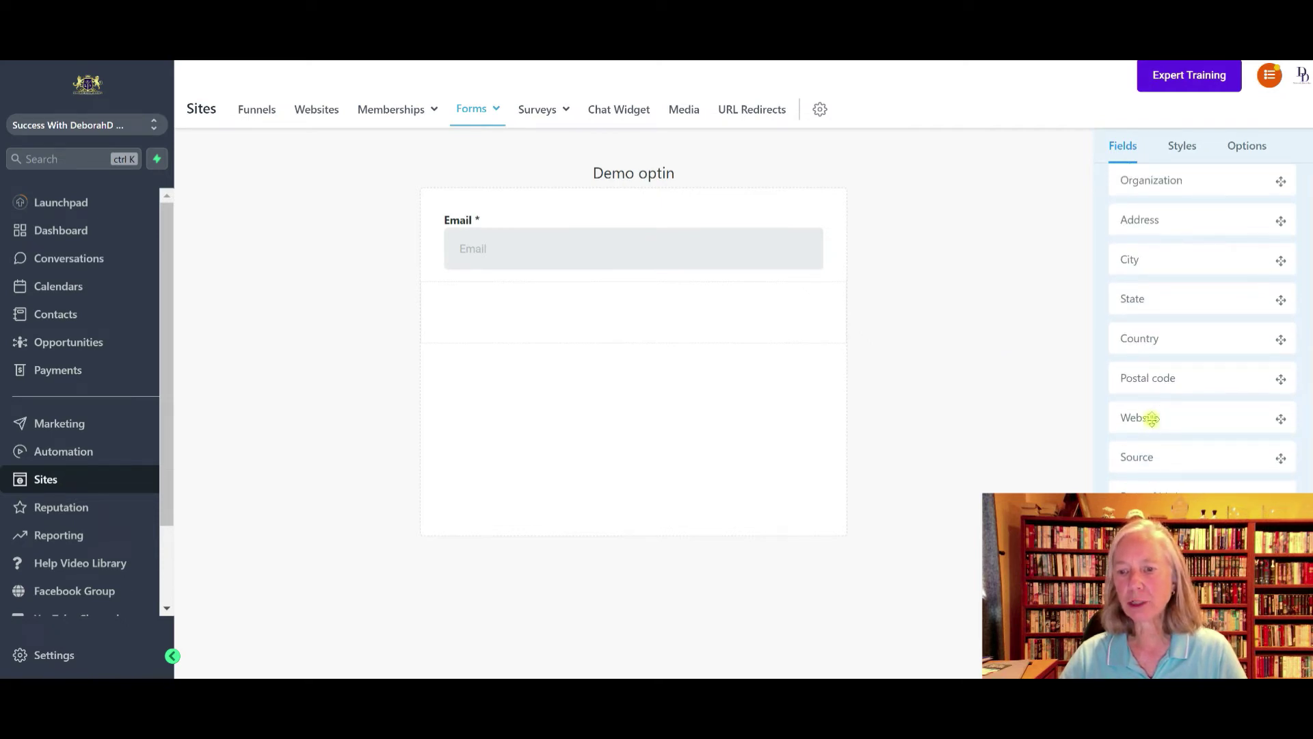
{"action": "scroll", "coordinate": [1154, 420], "scroll_direction": "down", "scroll_amount": 2}
{"action": "left_click_drag", "start_coordinate": [1144, 385], "coordinate": [682, 215]}
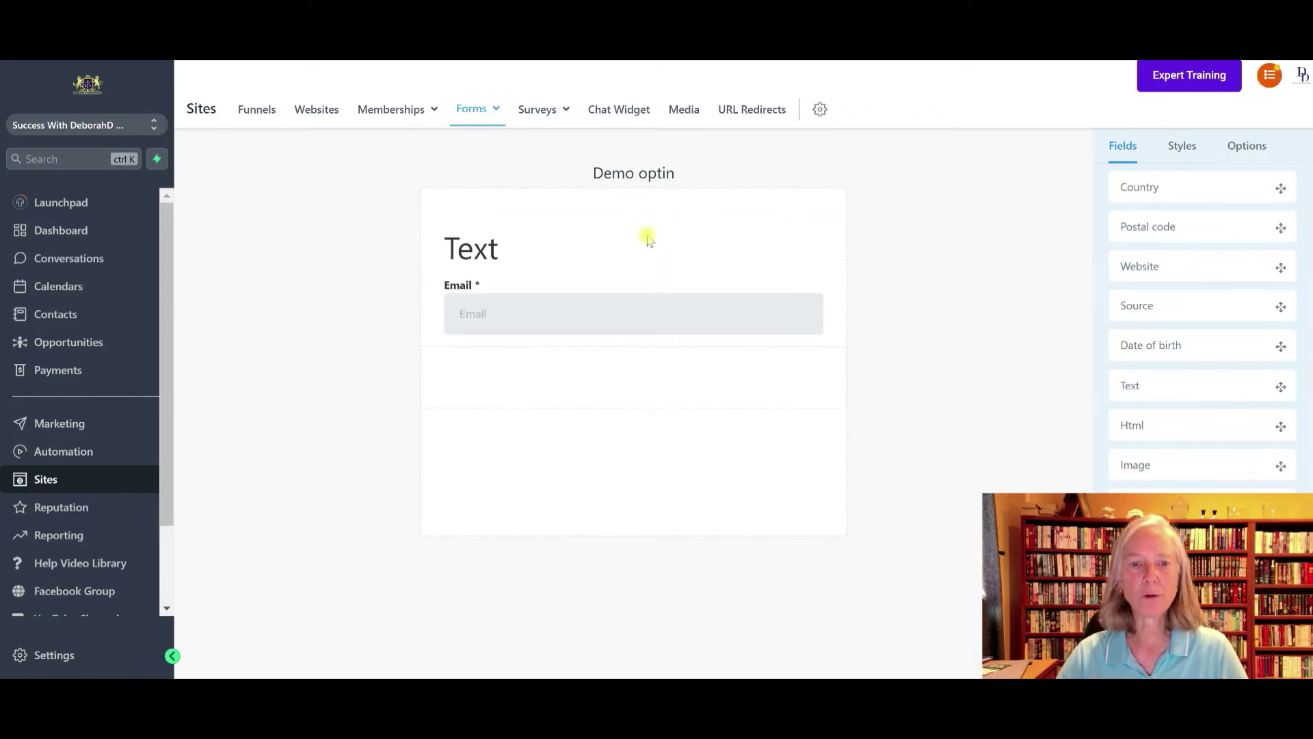
Centre the Text element above the Email field.
{"action": "left_click", "coordinate": [503, 257]}
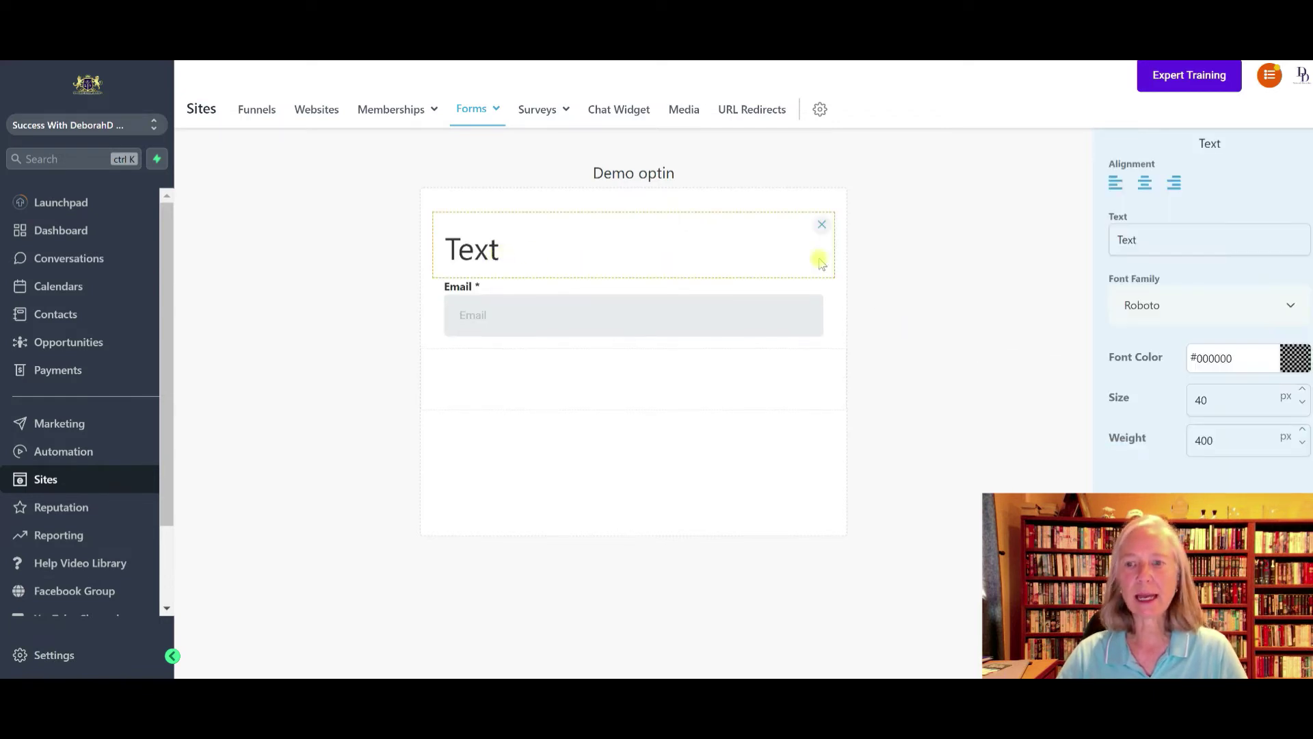
{"action": "left_click", "coordinate": [1145, 186]}
{"action": "left_click_drag", "start_coordinate": [1138, 239], "coordinate": [1088, 240]}
{"action": "left_click", "coordinate": [1087, 243]}
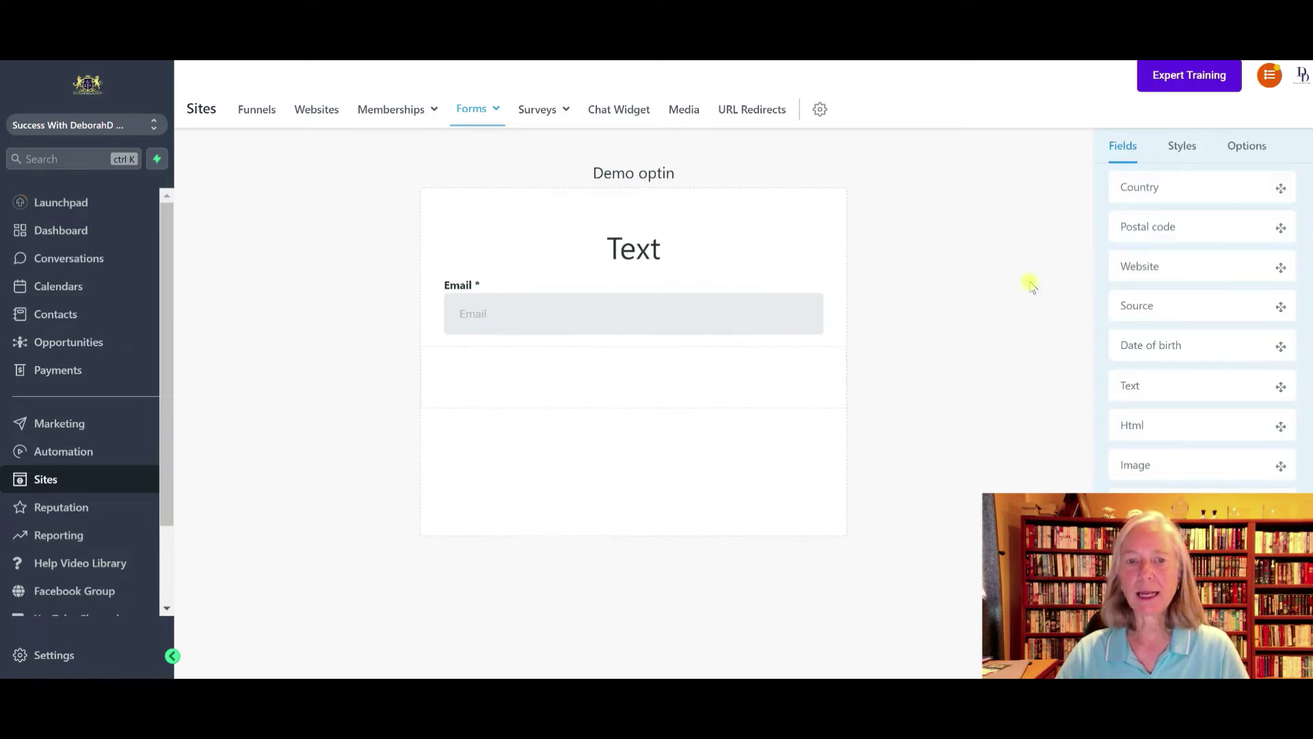
Replace the Text element's wording with "Demo Optin Form for Youtube video".
{"action": "left_click", "coordinate": [1182, 146]}
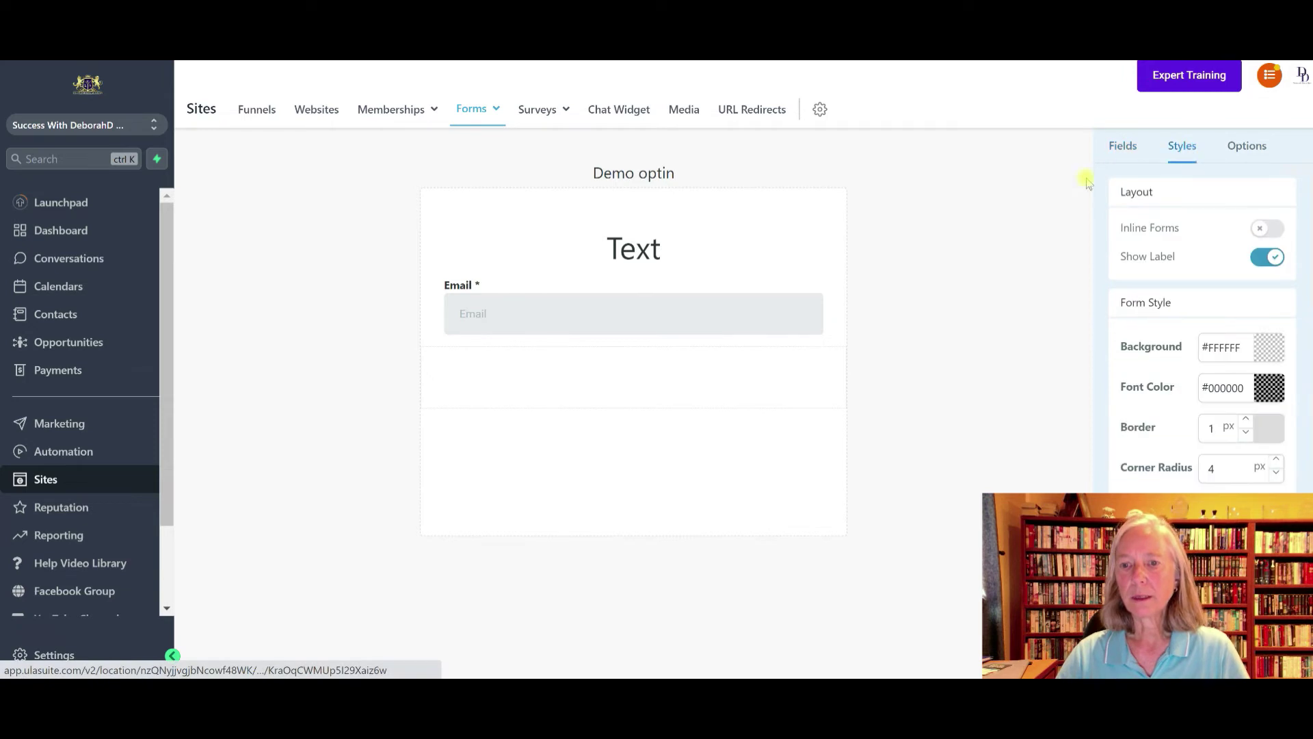
{"action": "left_click", "coordinate": [689, 255]}
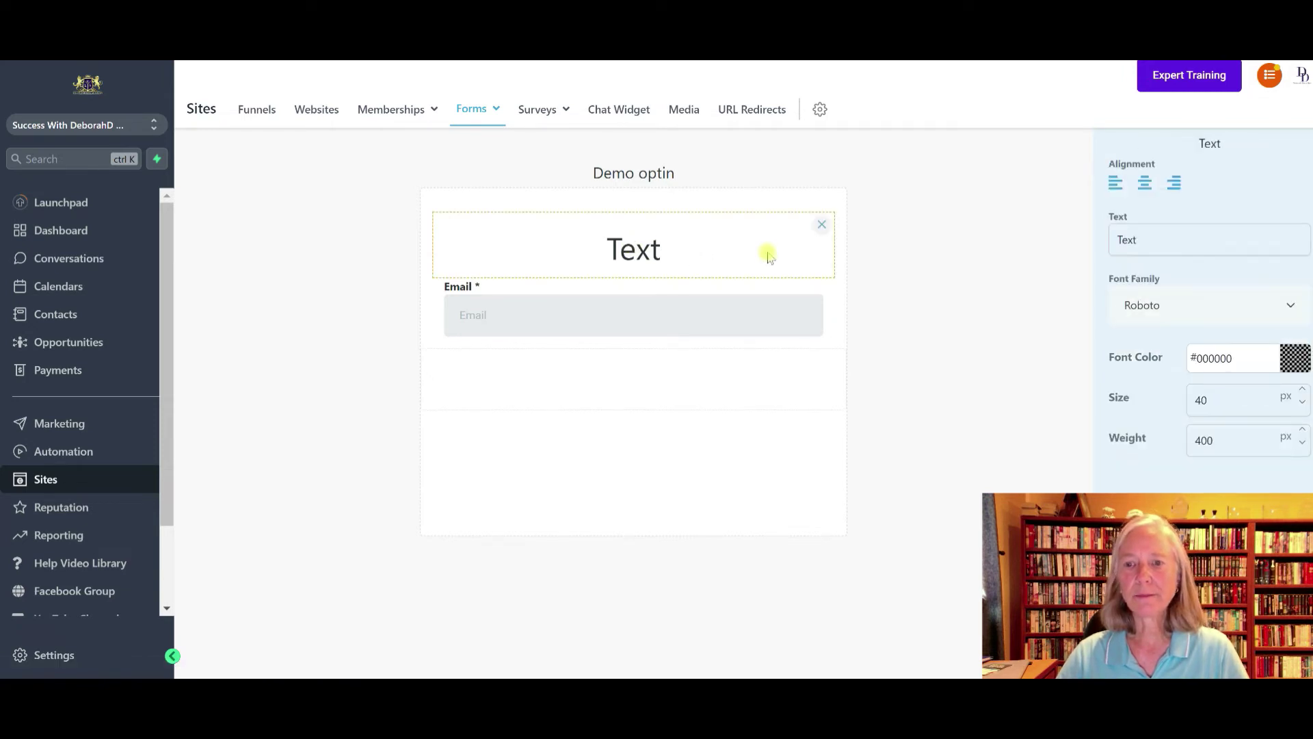
{"action": "left_click_drag", "start_coordinate": [1143, 240], "coordinate": [1114, 244]}
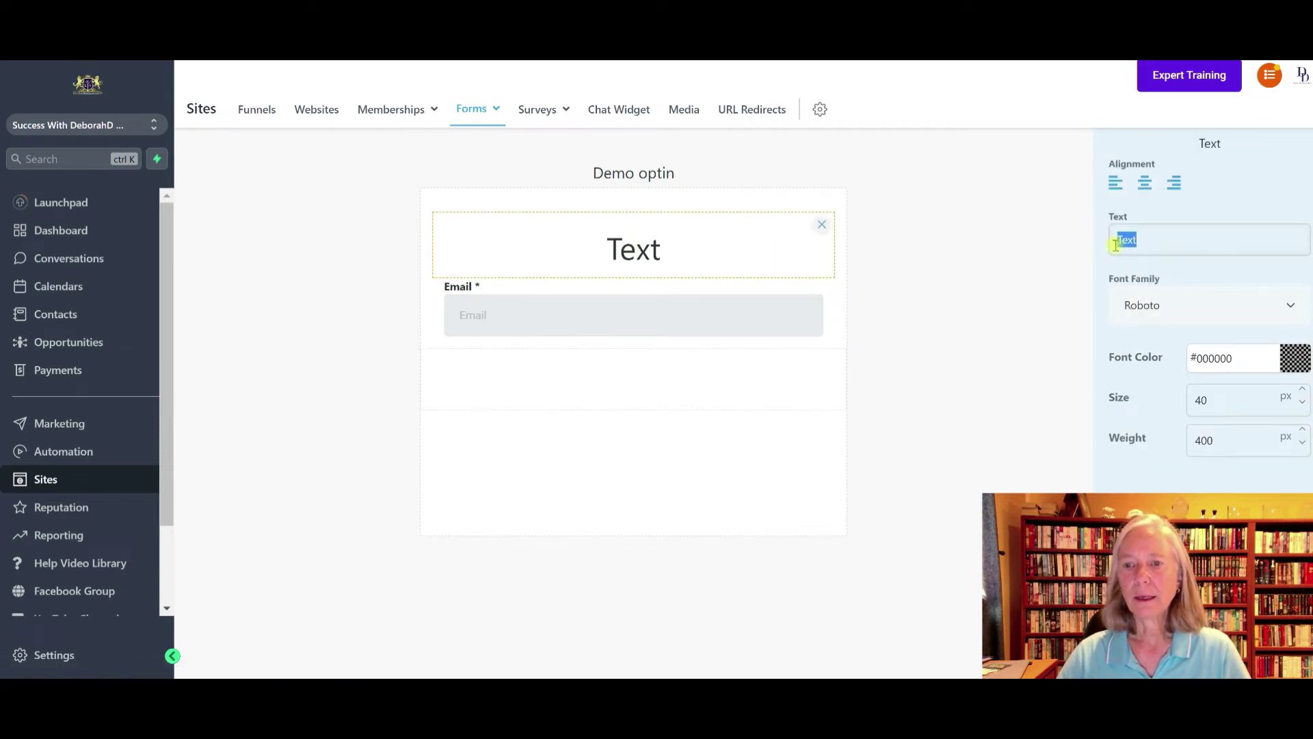
{"action": "type", "text": "Demo "}
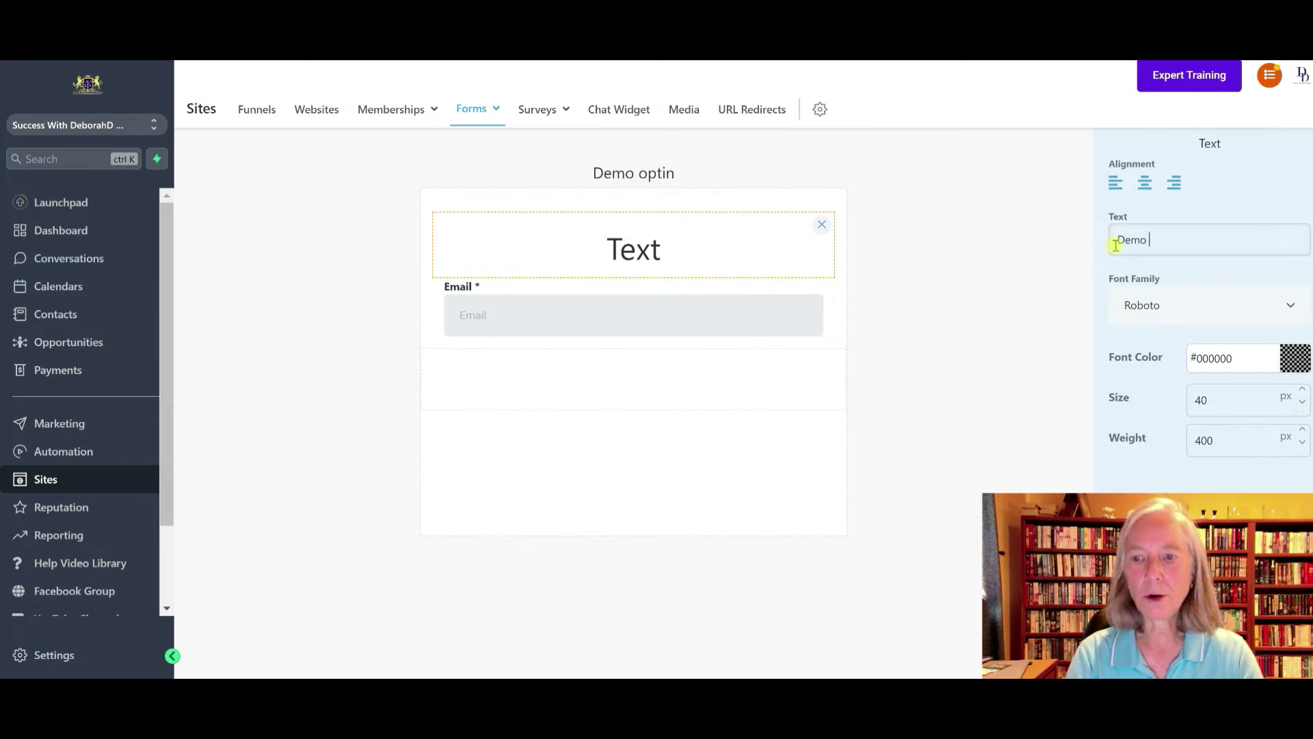
{"action": "type", "text": "Optin F"}
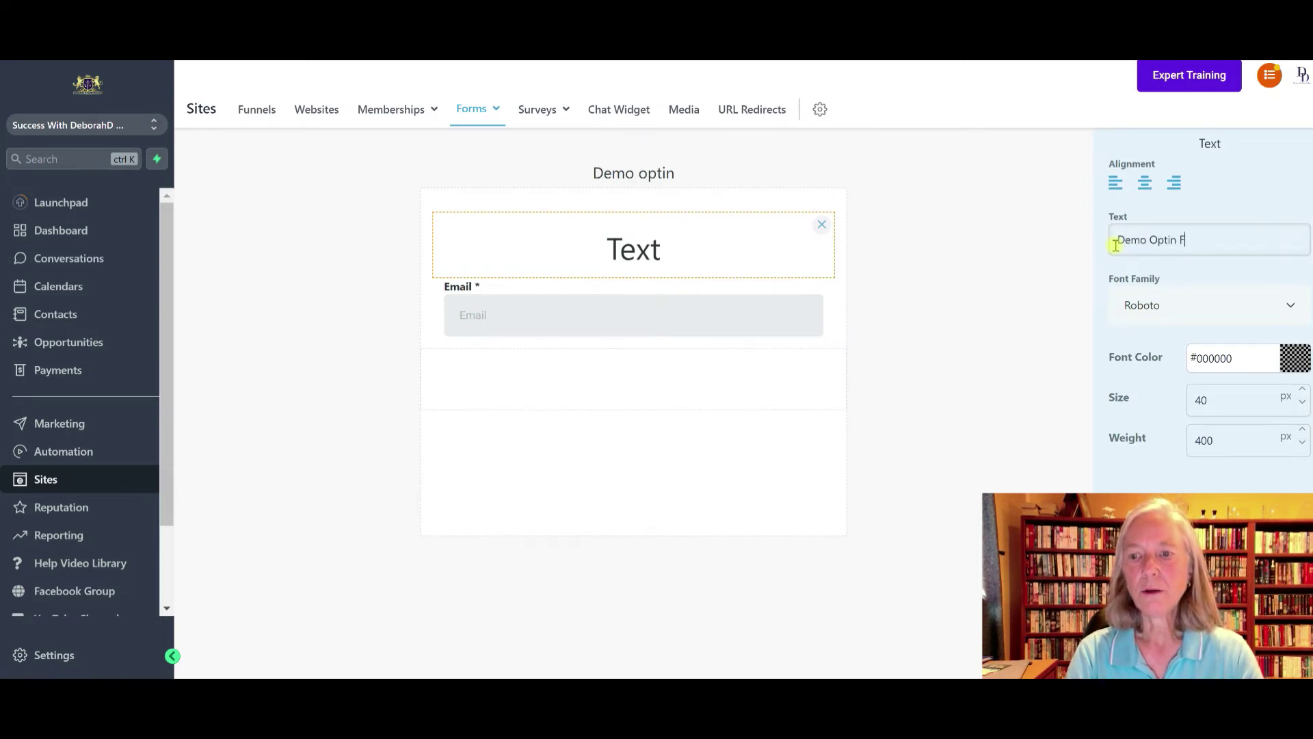
{"action": "type", "text": "orm for"}
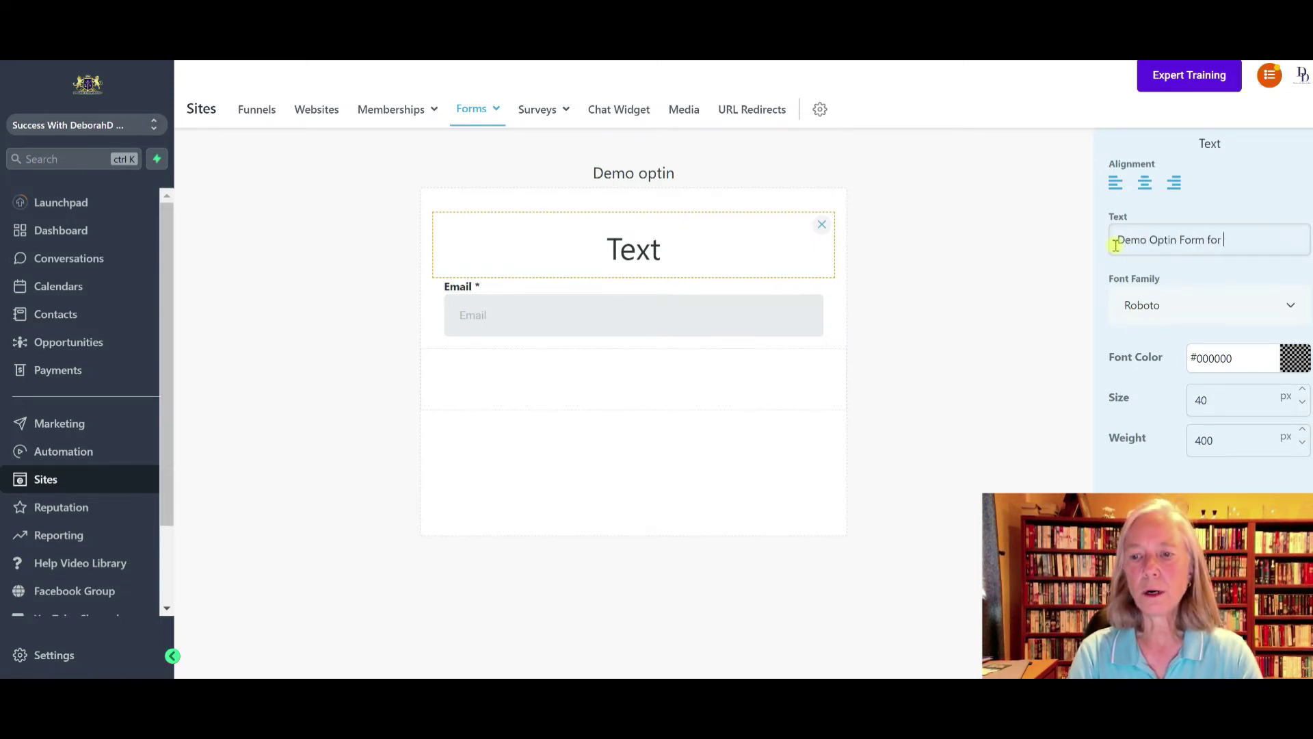
{"action": "type", "text": " Youtube video"}
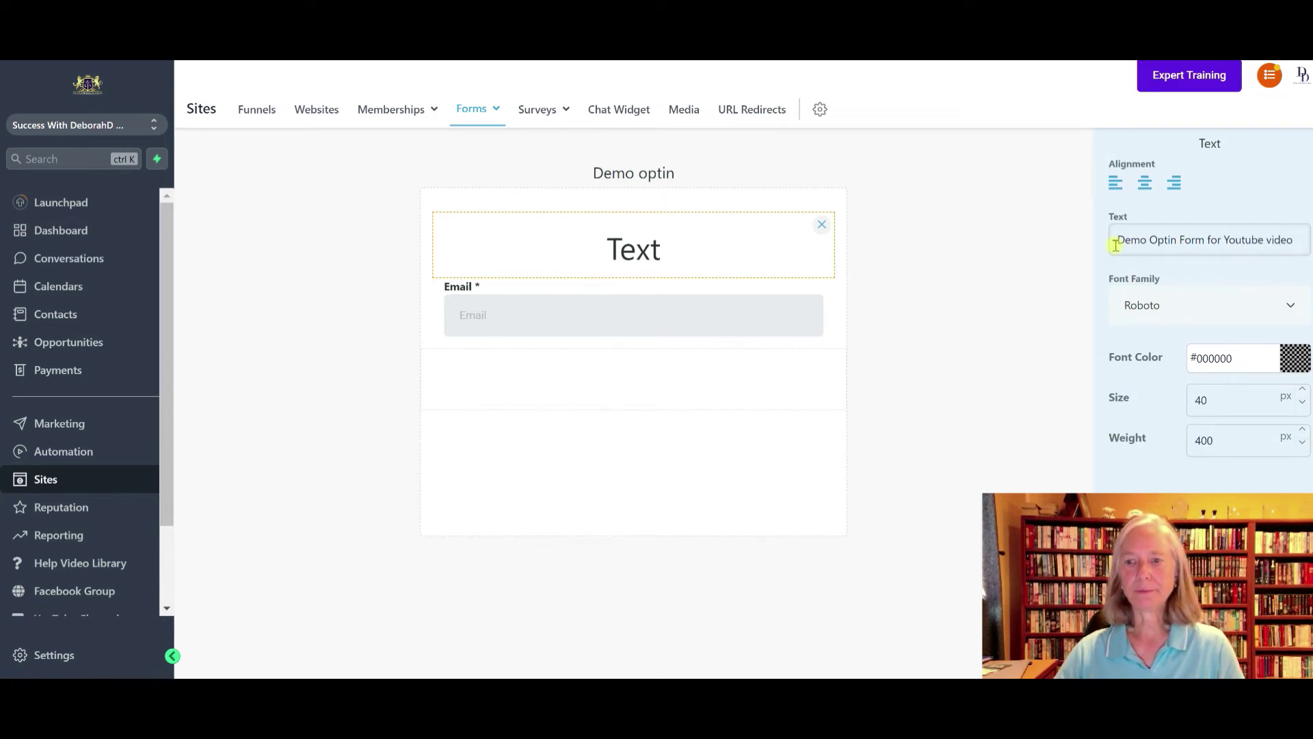
Add a Button element below the Email field in the form and centre it.
{"action": "left_click", "coordinate": [1145, 185]}
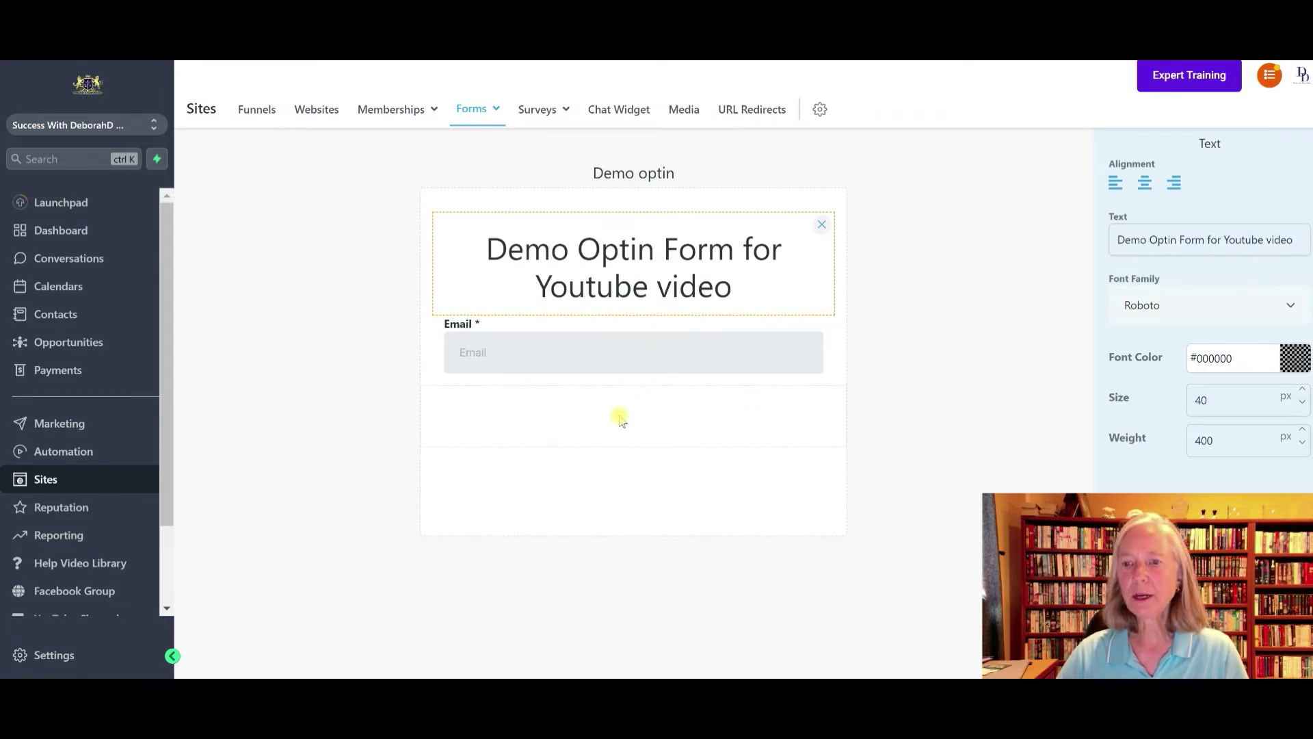
{"action": "left_click", "coordinate": [1068, 209]}
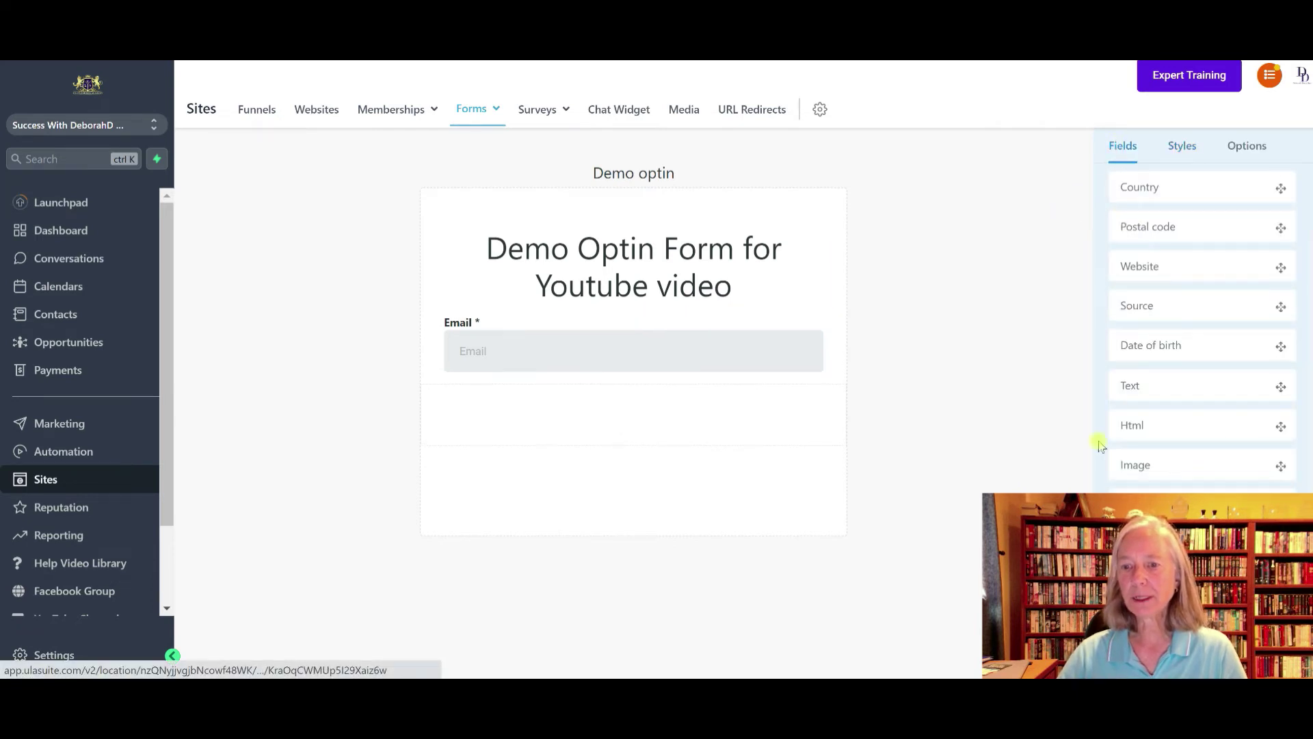
{"action": "left_click_drag", "start_coordinate": [1136, 504], "coordinate": [635, 414]}
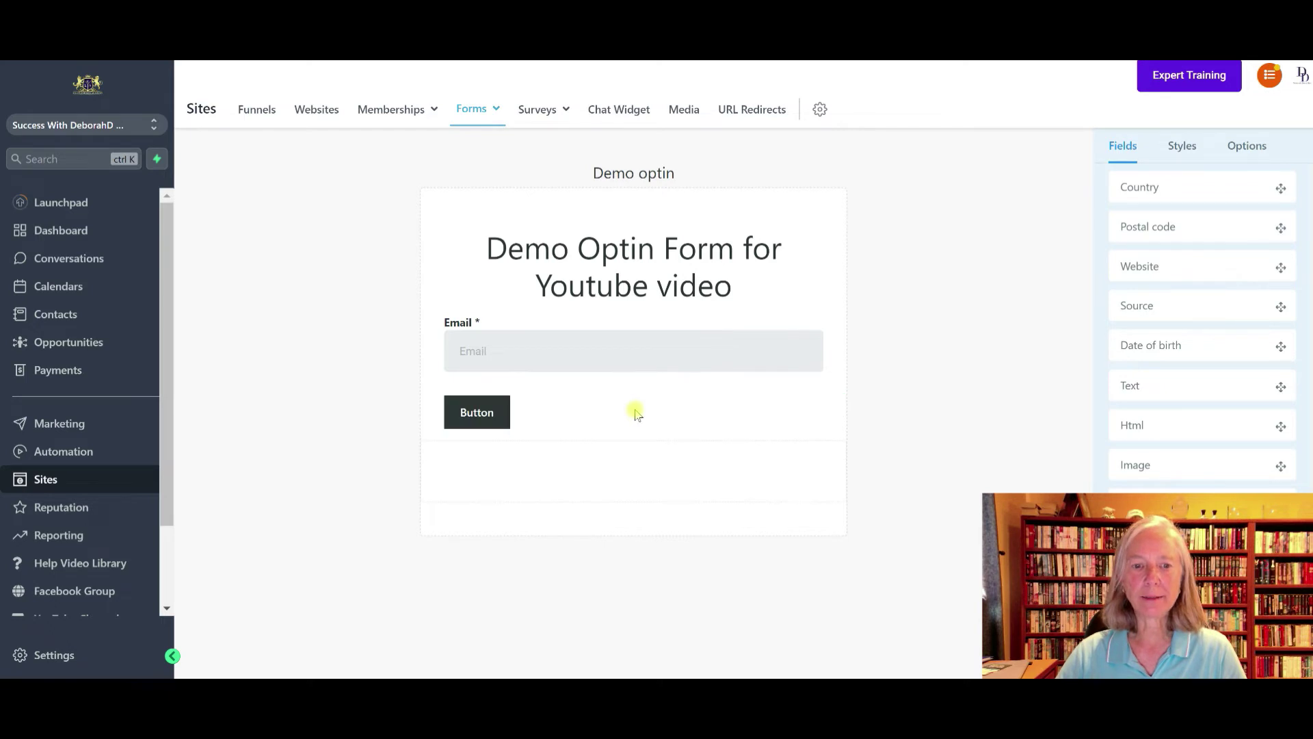
{"action": "left_click", "coordinate": [469, 414]}
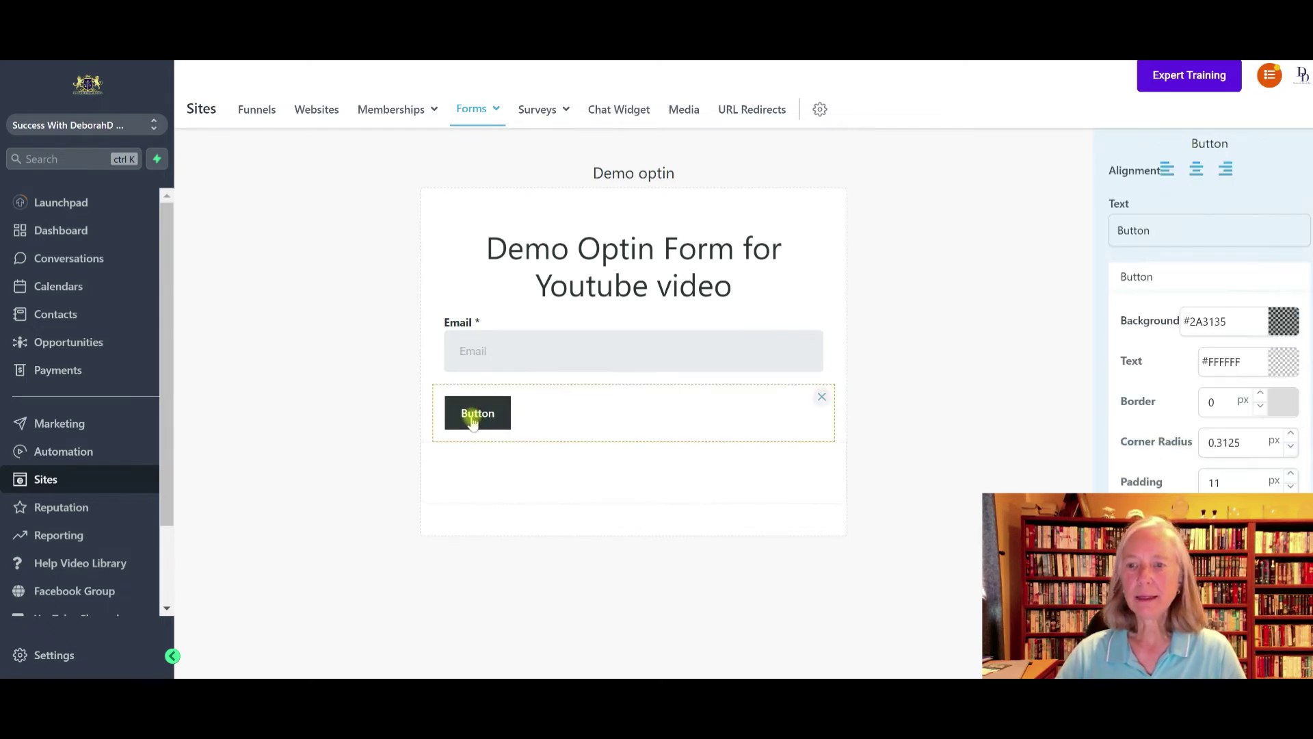
{"action": "left_click", "coordinate": [1196, 169]}
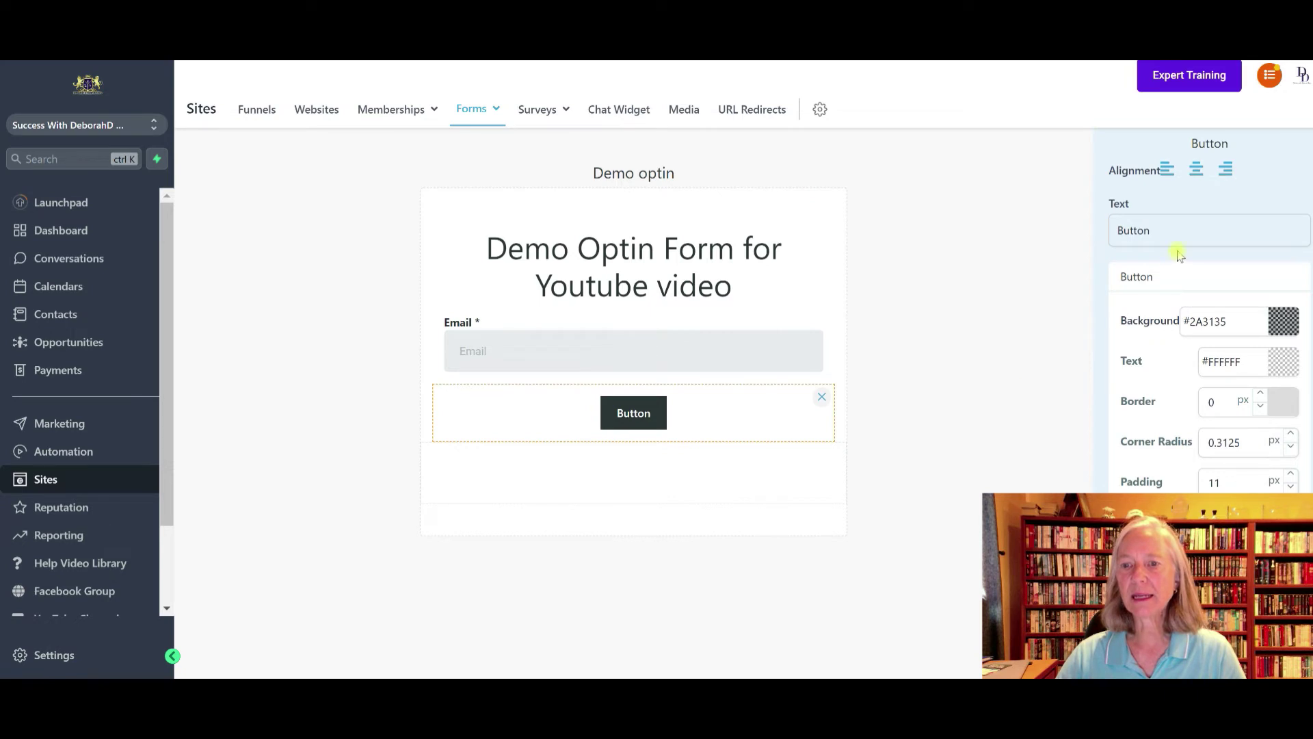
Change the button's text to "I want this awesome optin form" and make the button span the full form width.
{"action": "left_click_drag", "start_coordinate": [1167, 235], "coordinate": [1117, 244]}
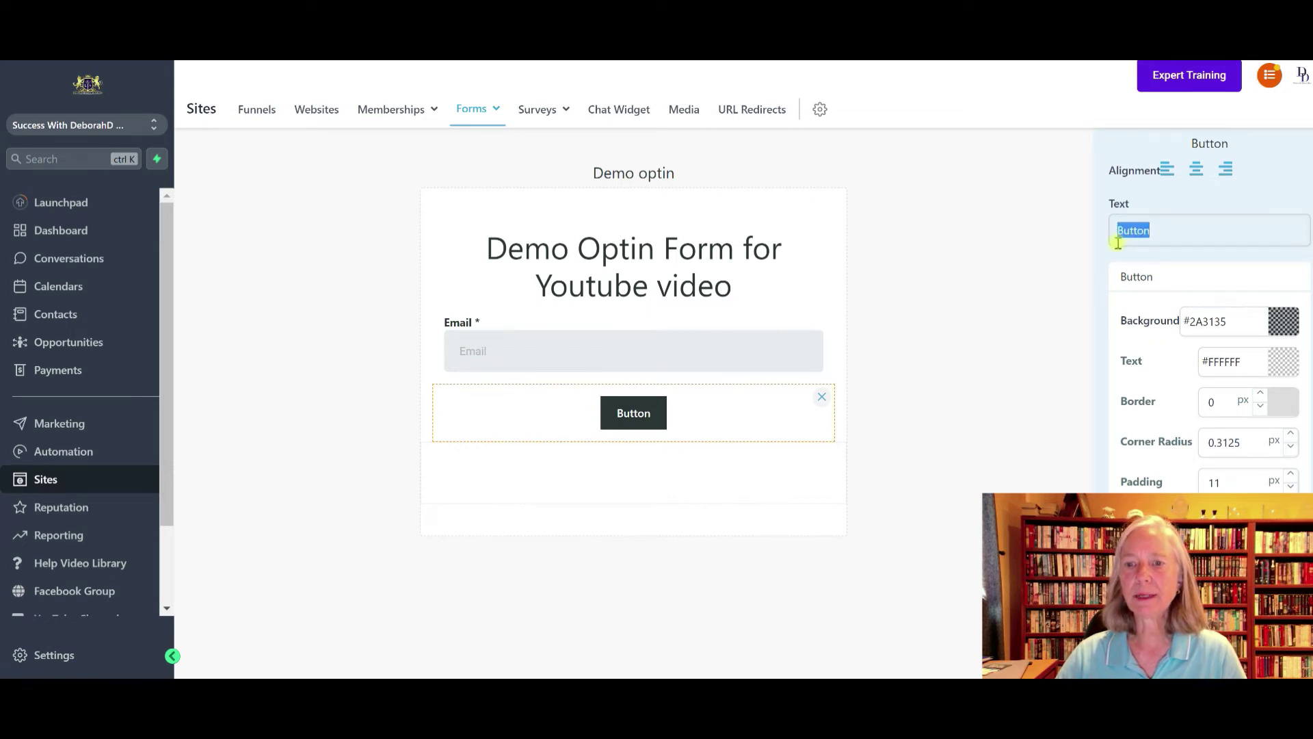
{"action": "type", "text": "I w"}
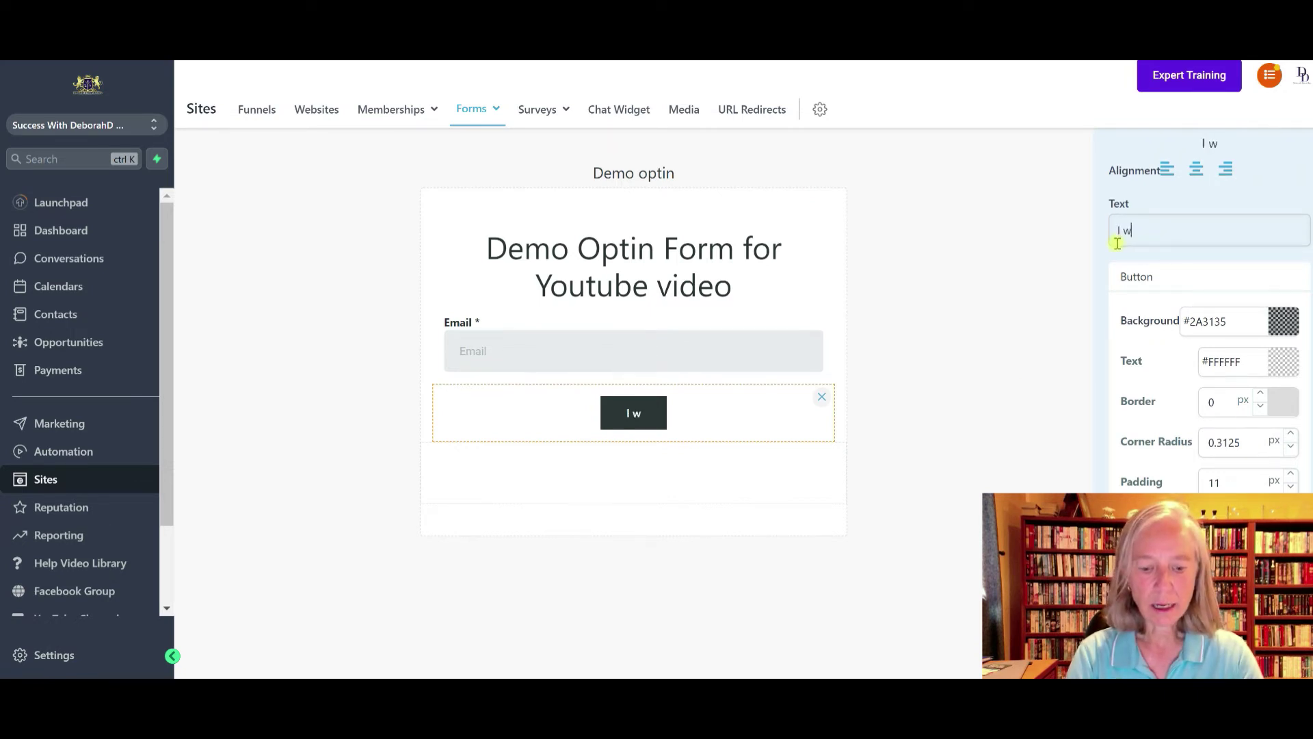
{"action": "type", "text": "ant this aweso"}
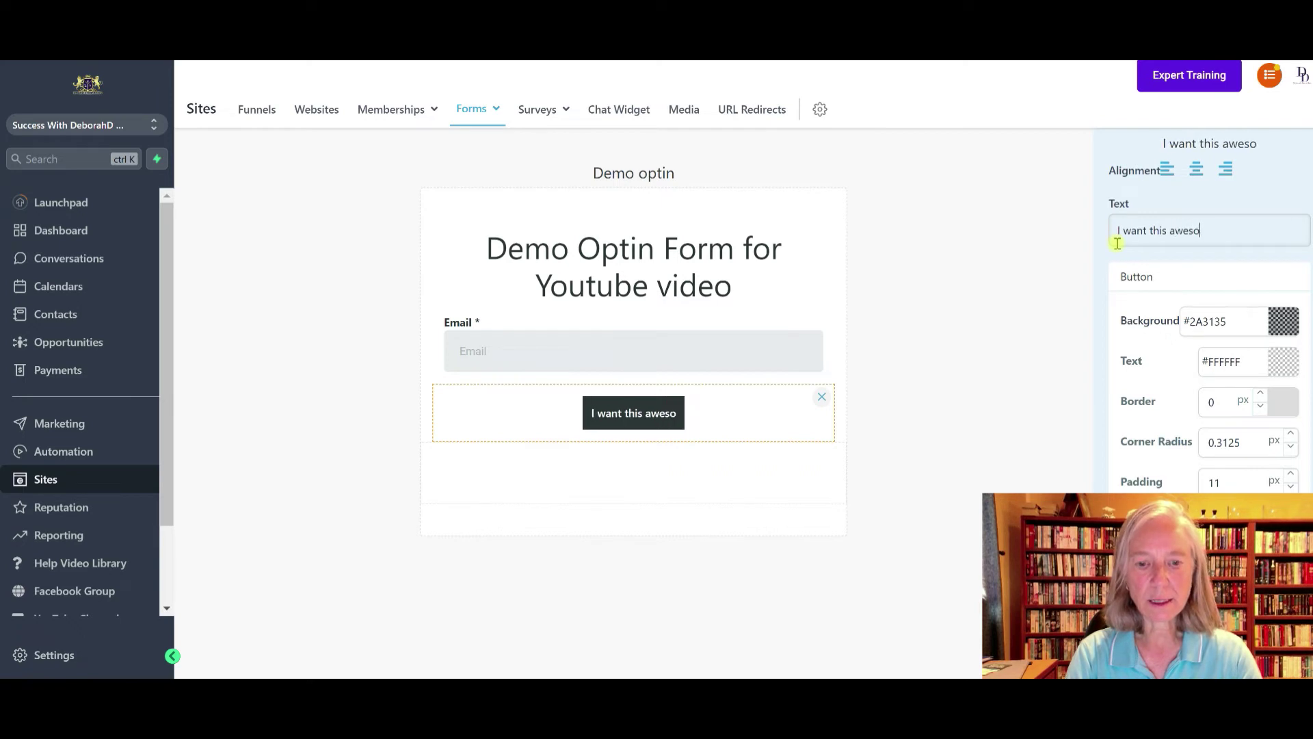
{"action": "type", "text": "me optin form"}
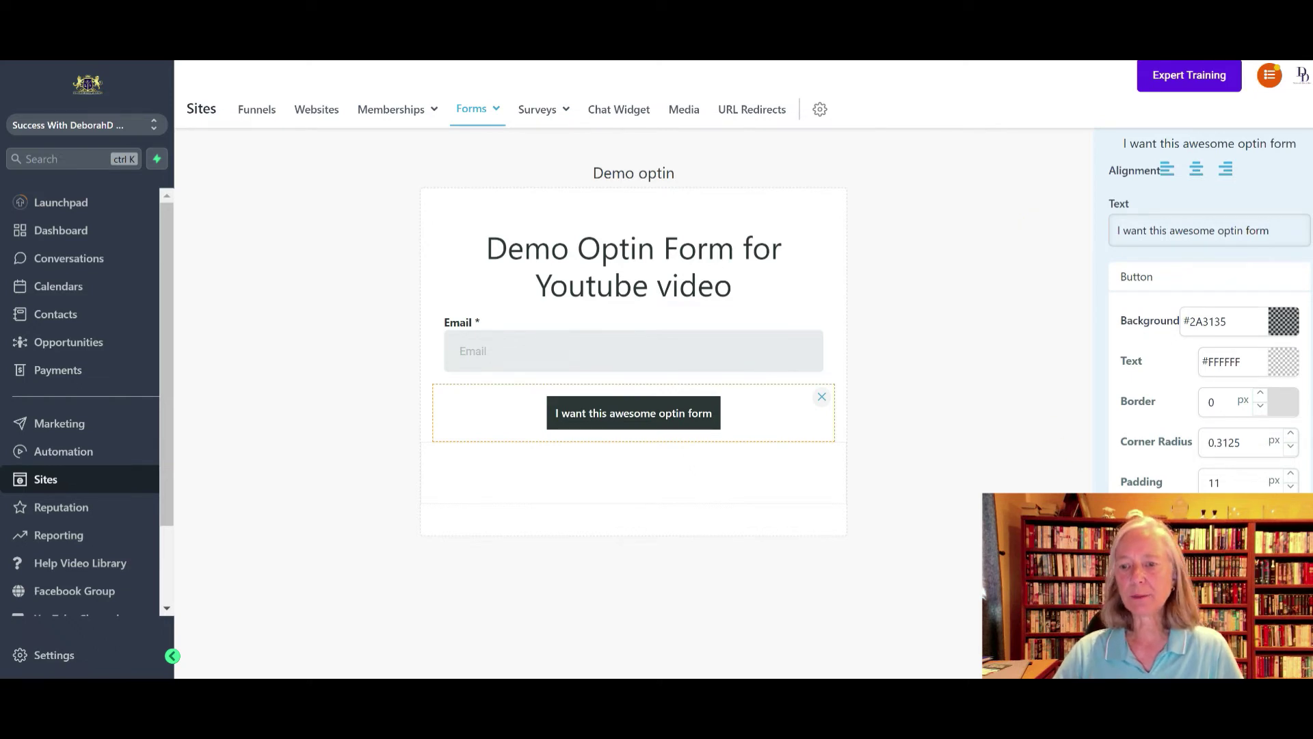
{"action": "left_click", "coordinate": [1231, 534]}
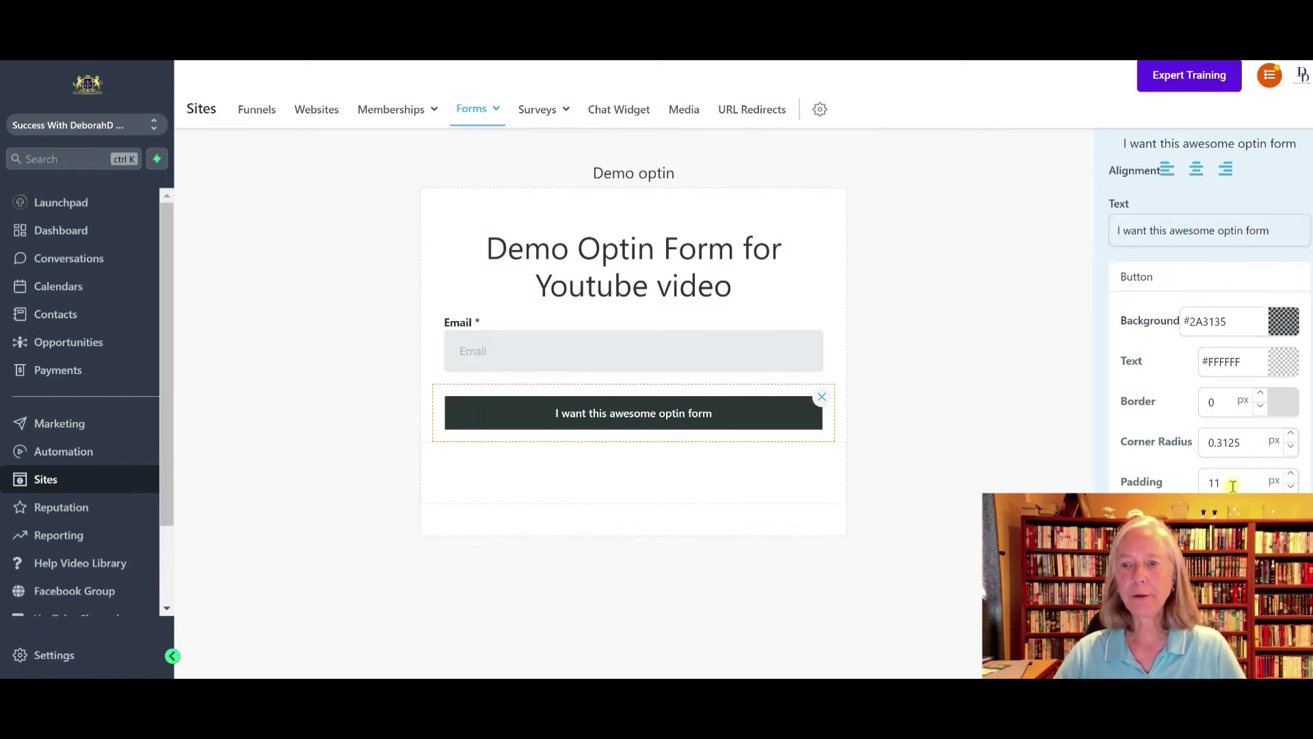
Set the form button's background to the bright blue #0898EAFF.
{"action": "left_click", "coordinate": [1272, 331]}
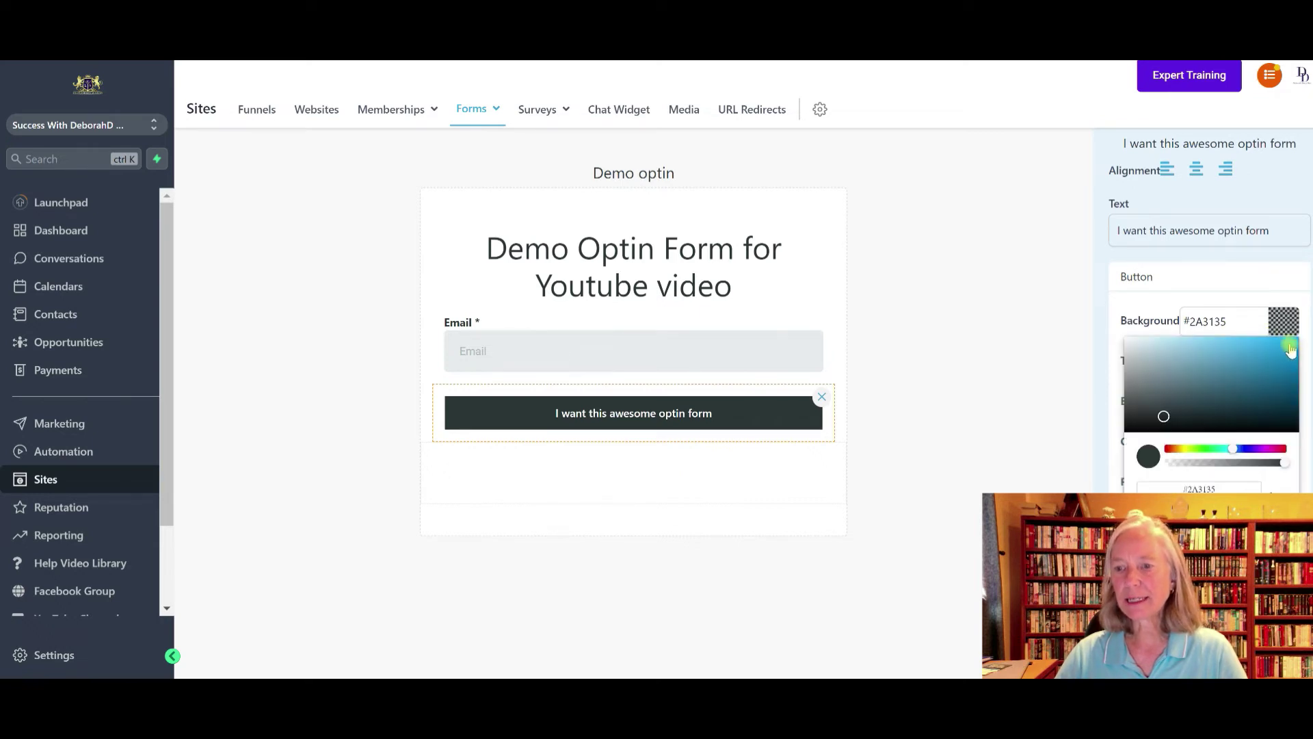
{"action": "left_click", "coordinate": [1294, 348]}
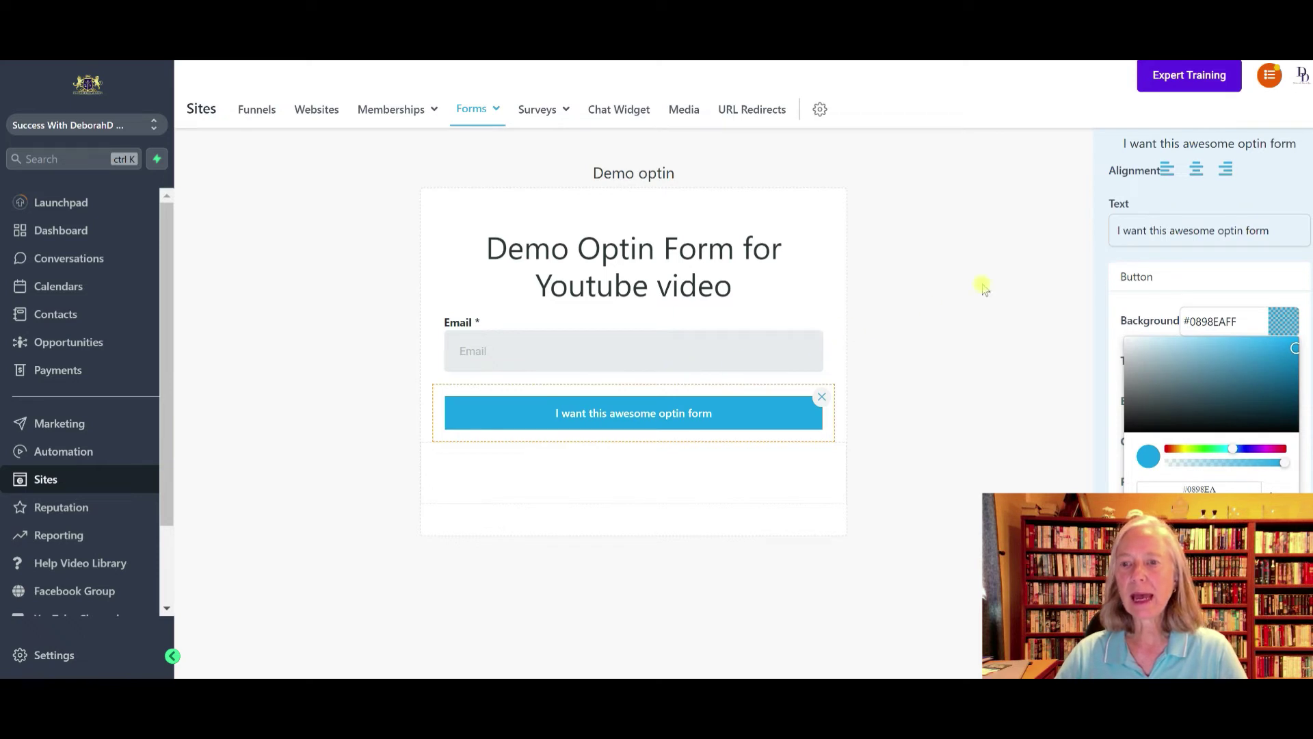
{"action": "left_click", "coordinate": [920, 311]}
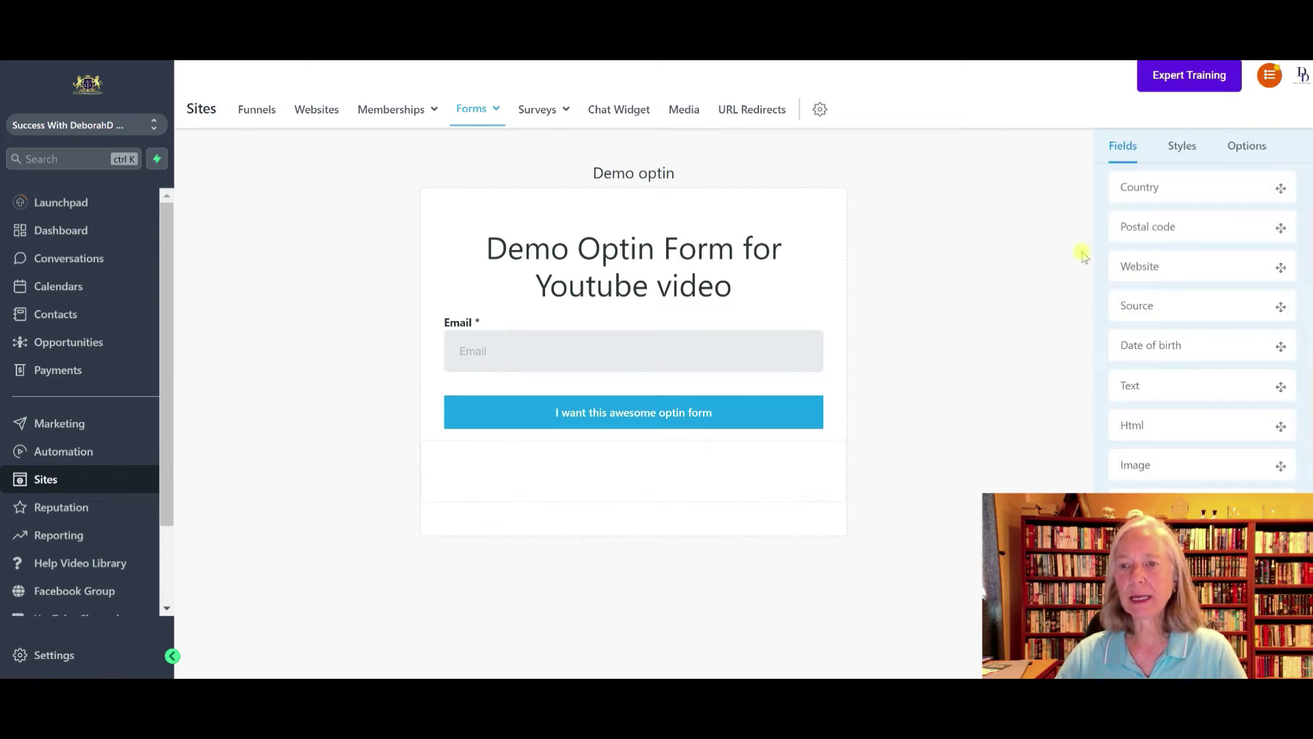
{"action": "left_click", "coordinate": [1244, 154]}
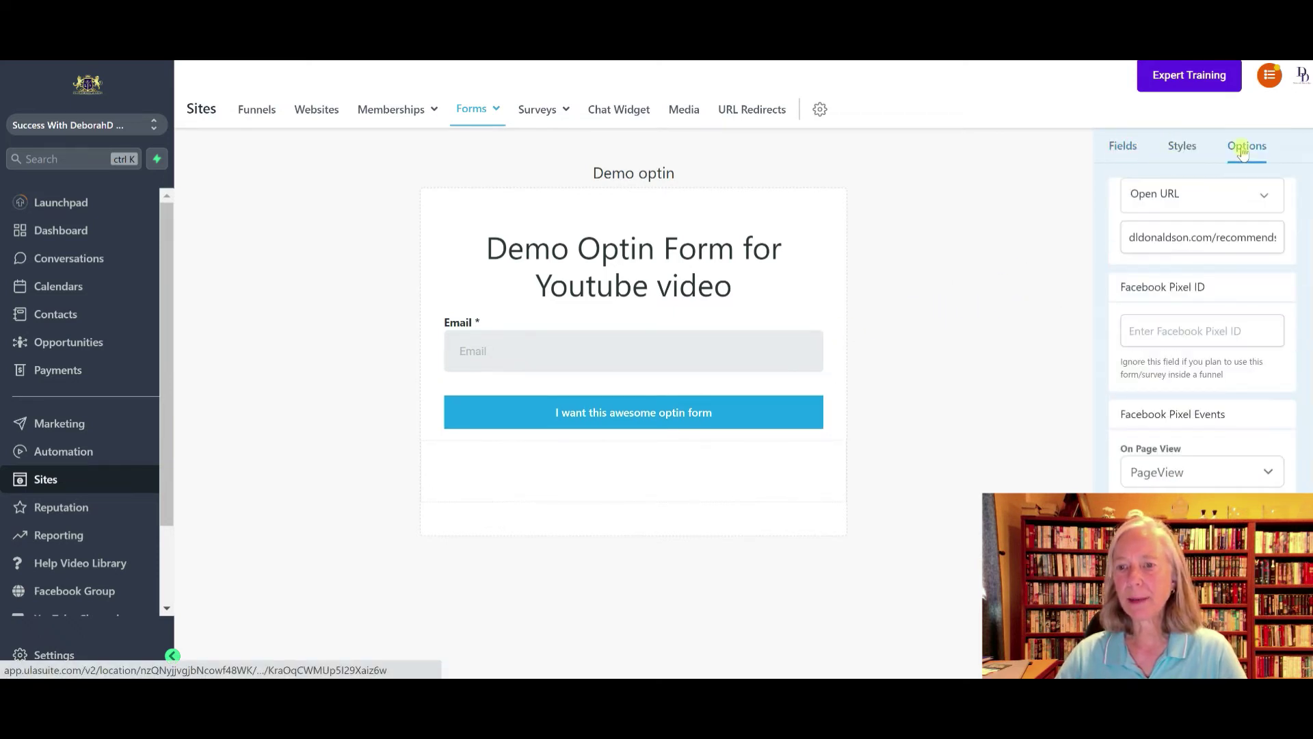
{"action": "left_click", "coordinate": [1187, 152]}
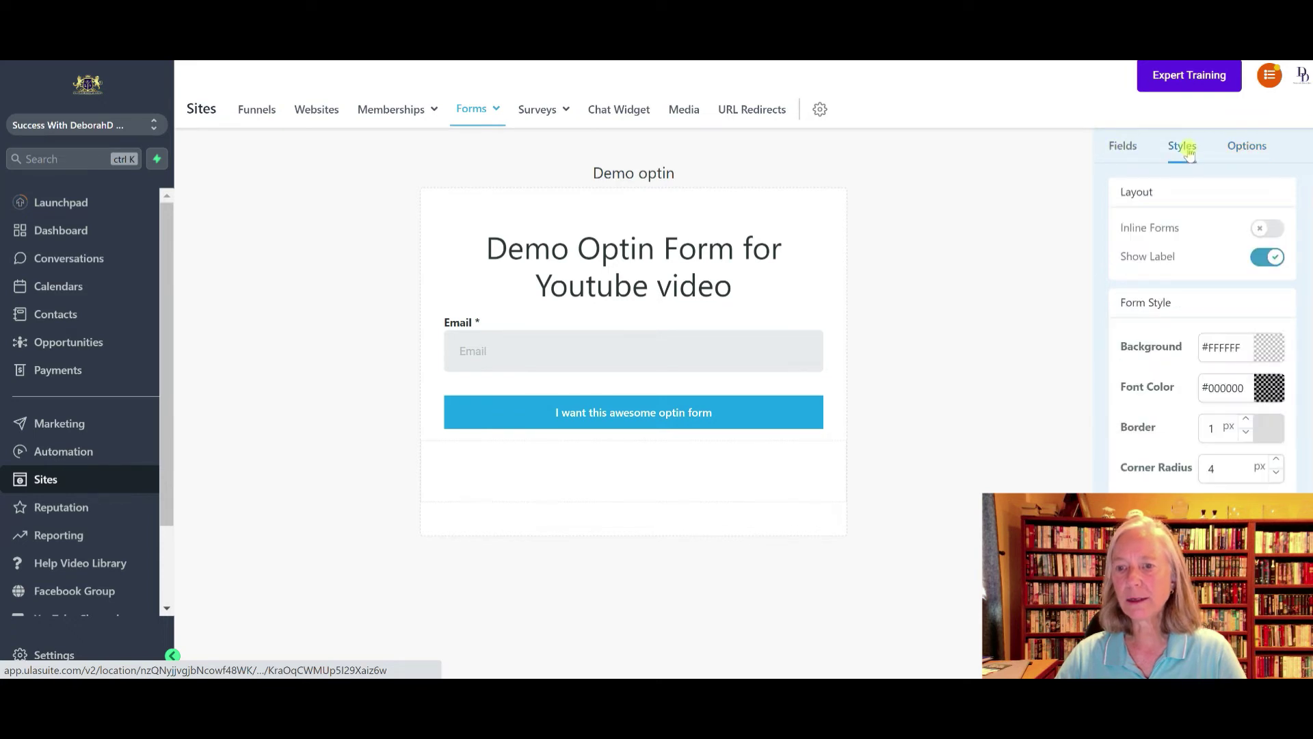
{"action": "left_click", "coordinate": [1272, 389]}
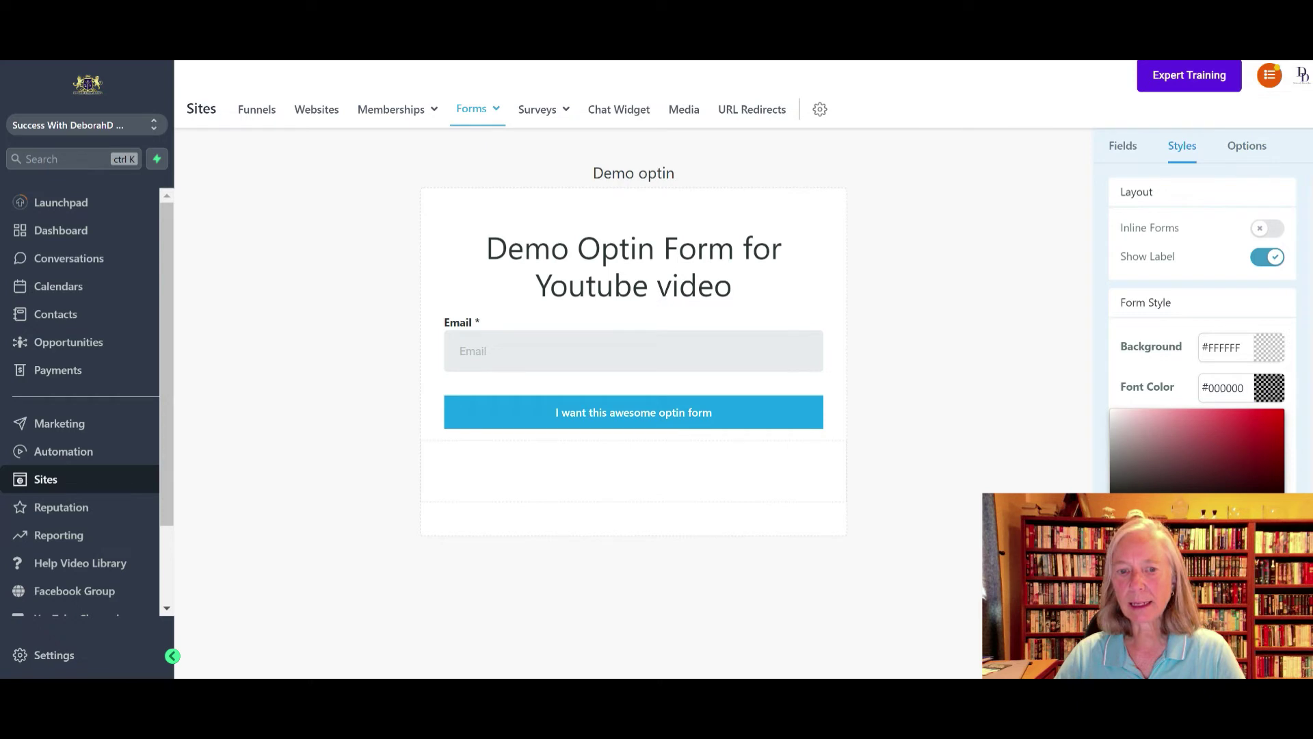
Set the text colour of the form's blue button to black.
{"action": "left_click", "coordinate": [751, 414]}
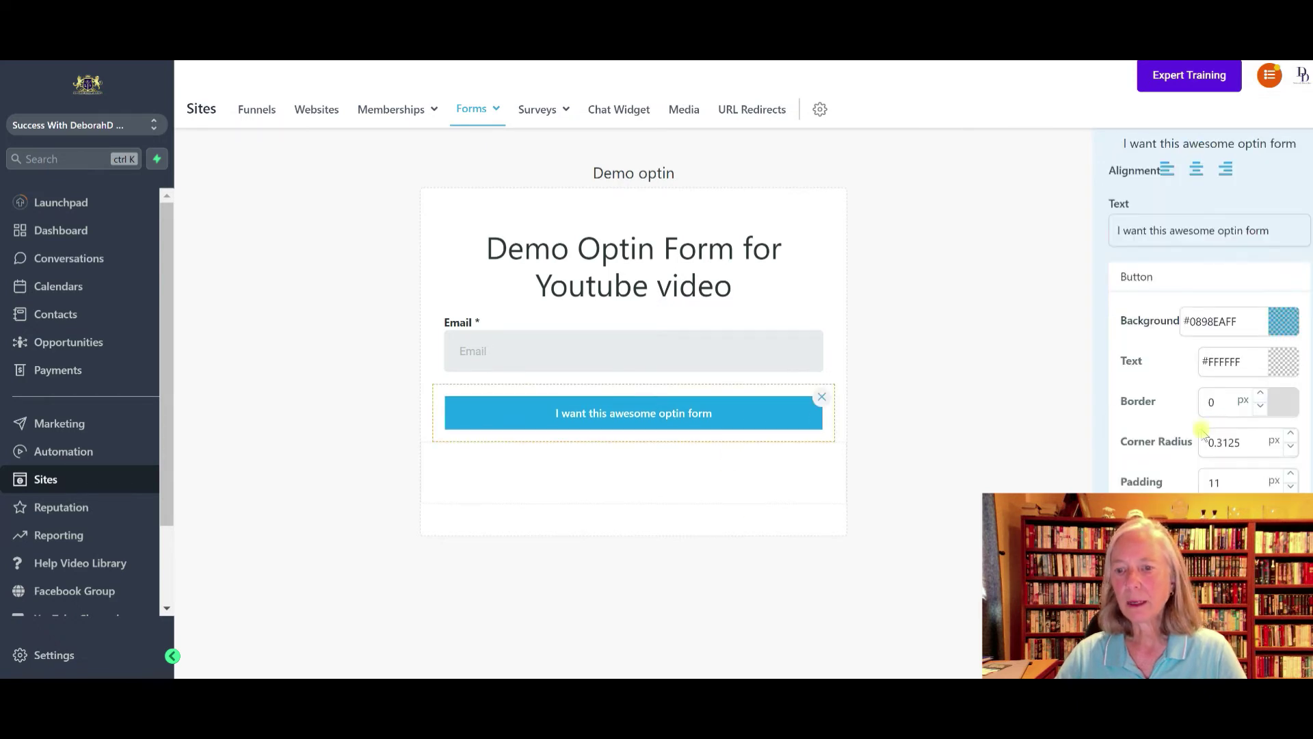
{"action": "left_click", "coordinate": [1287, 367]}
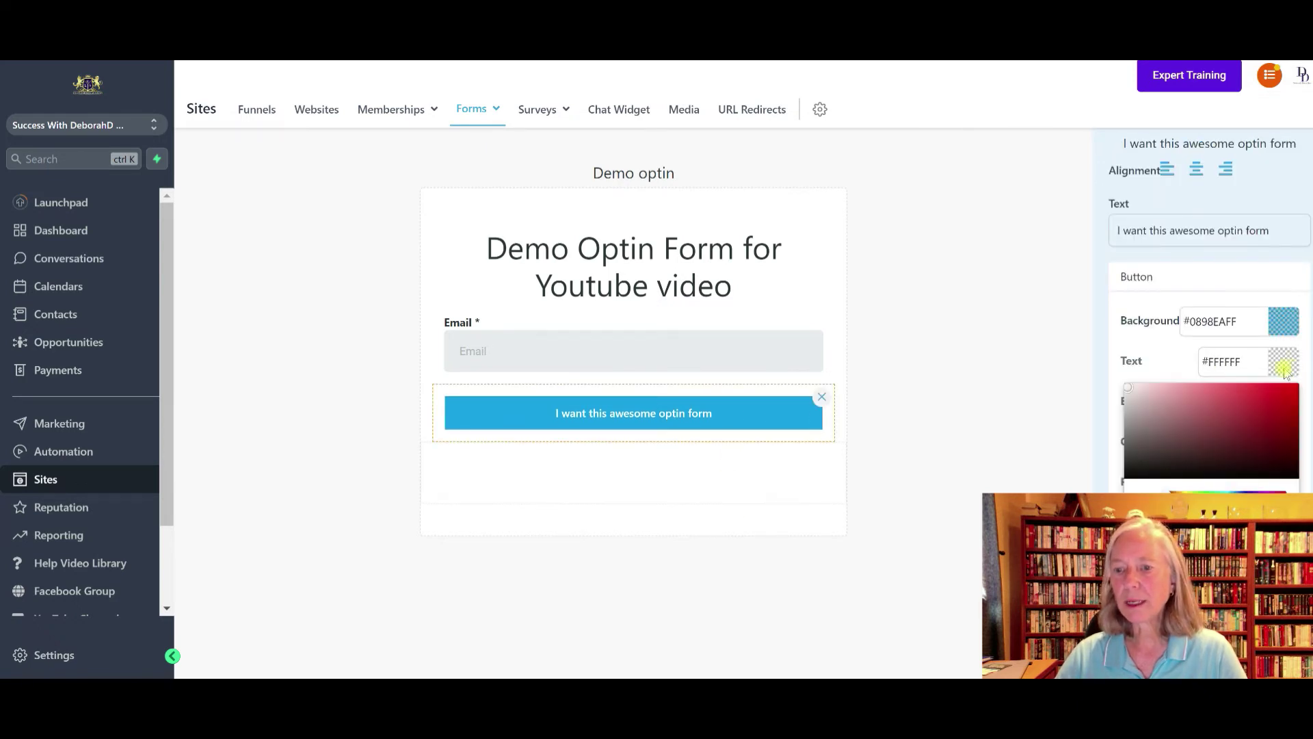
{"action": "left_click", "coordinate": [1130, 478]}
{"action": "left_click", "coordinate": [912, 450]}
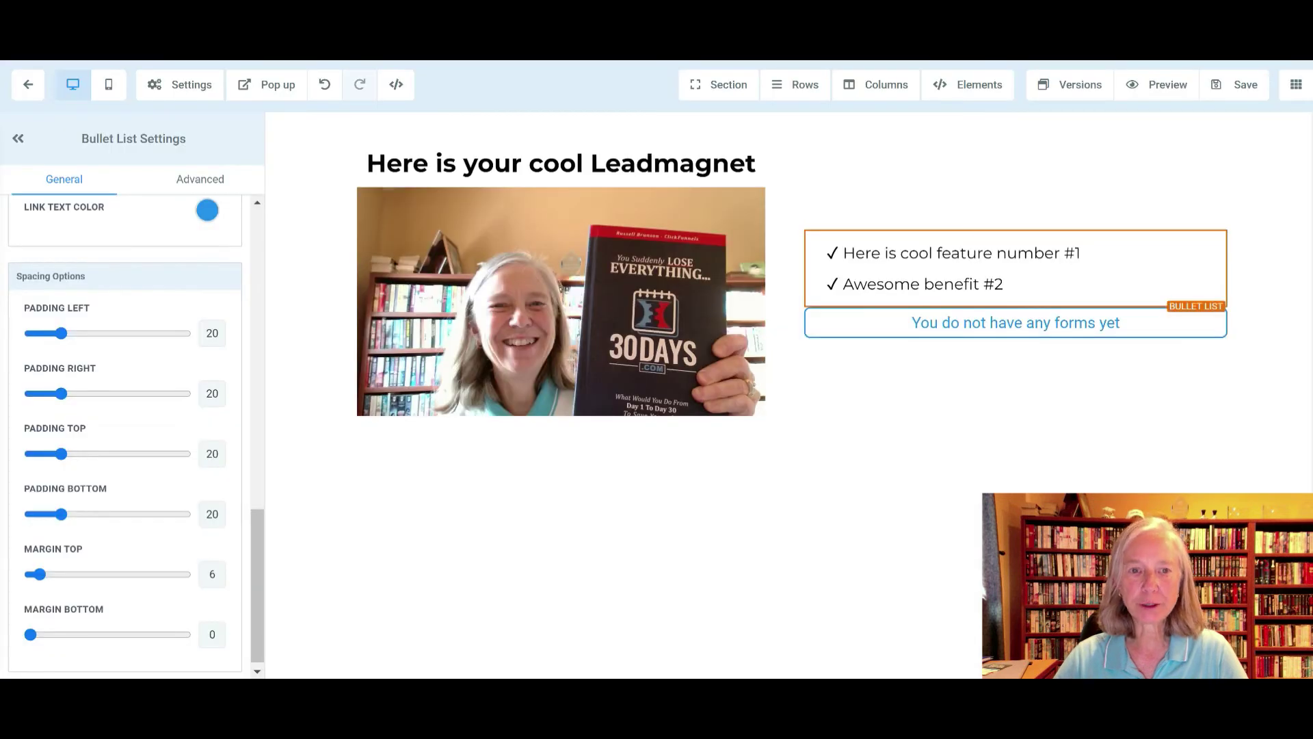
In the page builder, assign the "Demo optin" form to the form element below the bullet list.
{"action": "left_click", "coordinate": [1000, 326]}
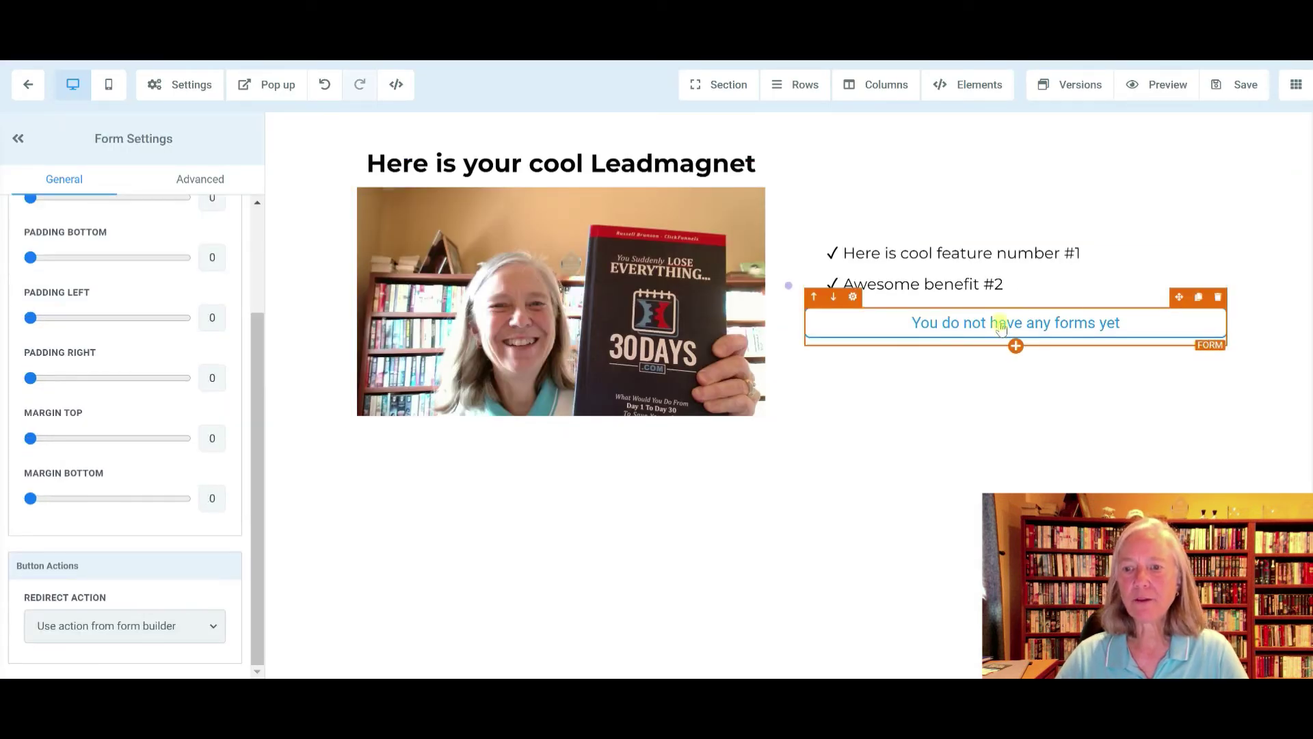
{"action": "left_click", "coordinate": [1000, 326]}
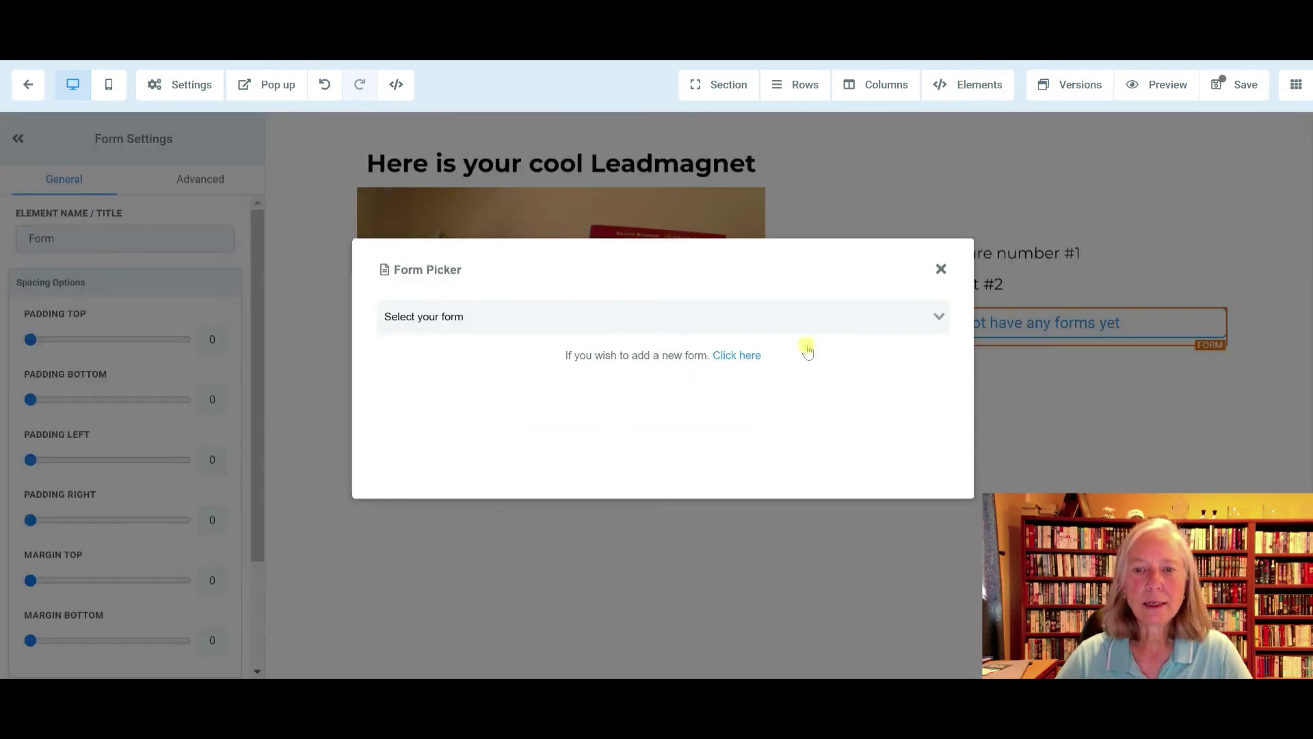
{"action": "left_click", "coordinate": [940, 319]}
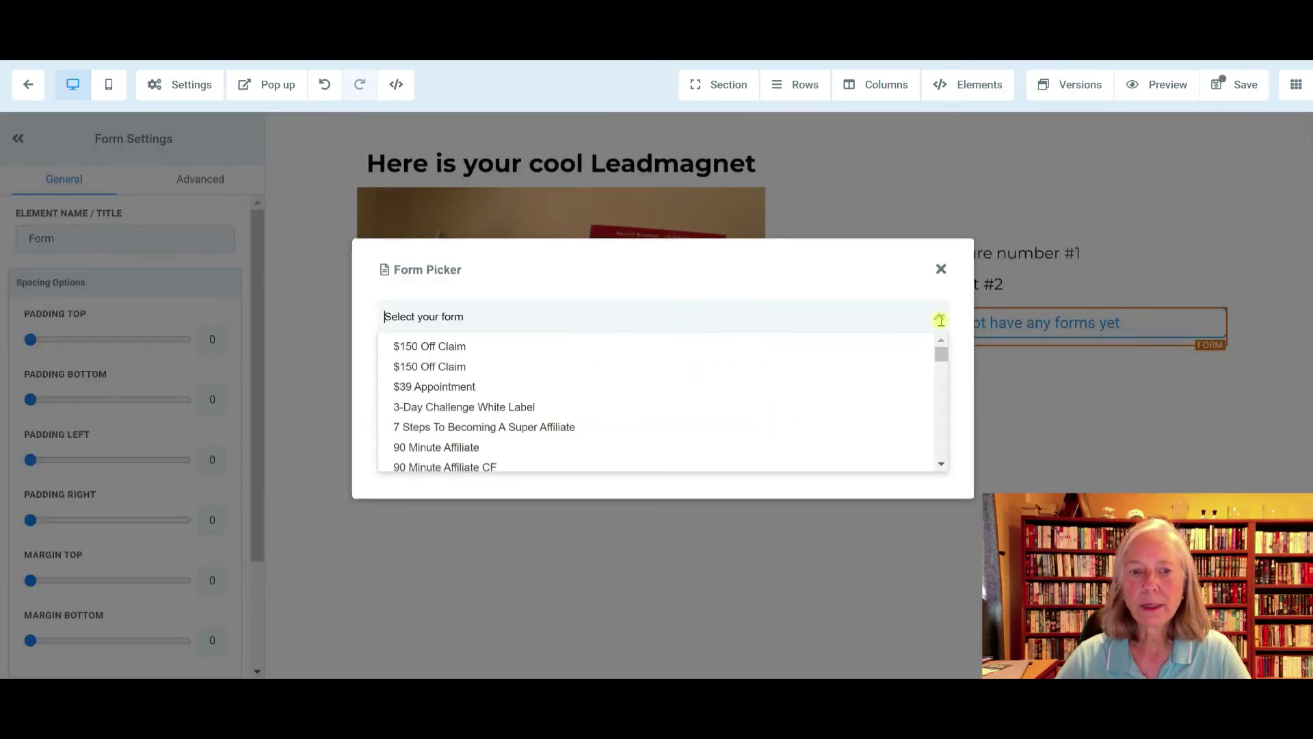
{"action": "scroll", "coordinate": [780, 363], "scroll_direction": "down", "scroll_amount": 5}
{"action": "scroll", "coordinate": [780, 365], "scroll_direction": "down", "scroll_amount": 8}
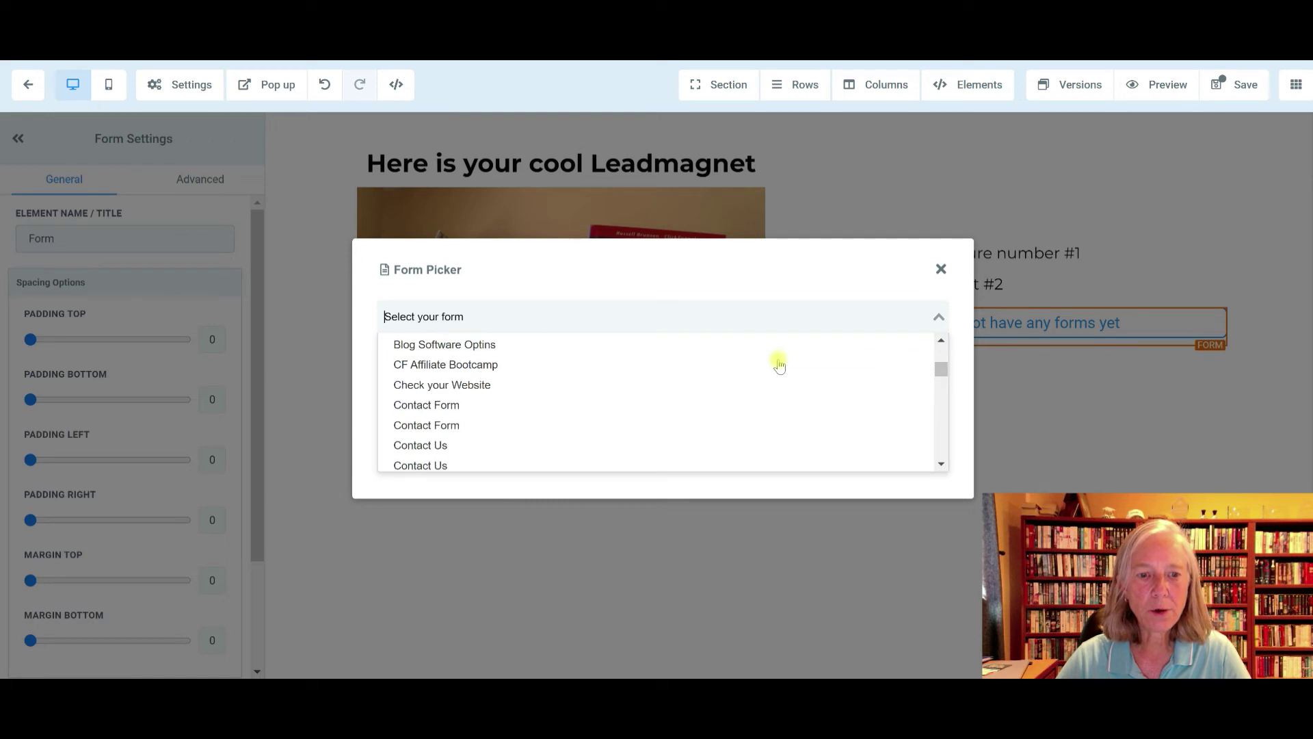
{"action": "scroll", "coordinate": [780, 366], "scroll_direction": "down", "scroll_amount": 1}
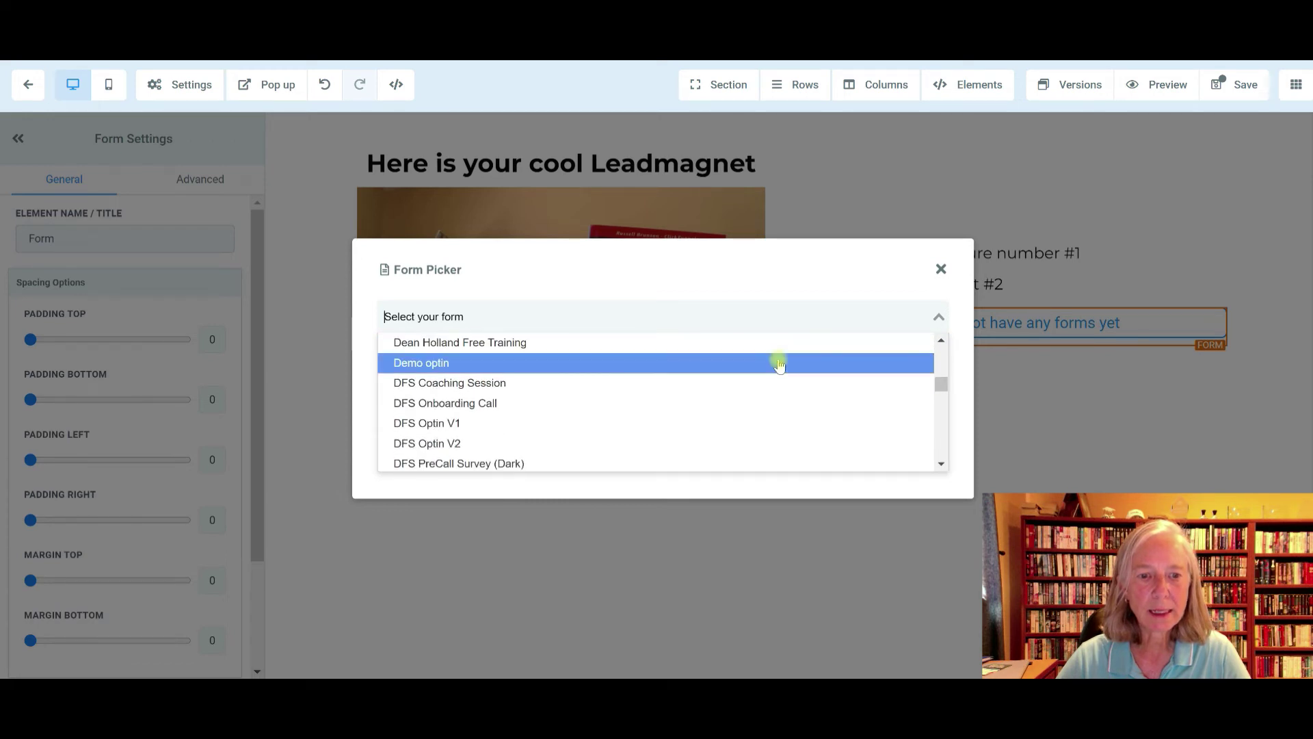
{"action": "left_click", "coordinate": [711, 365]}
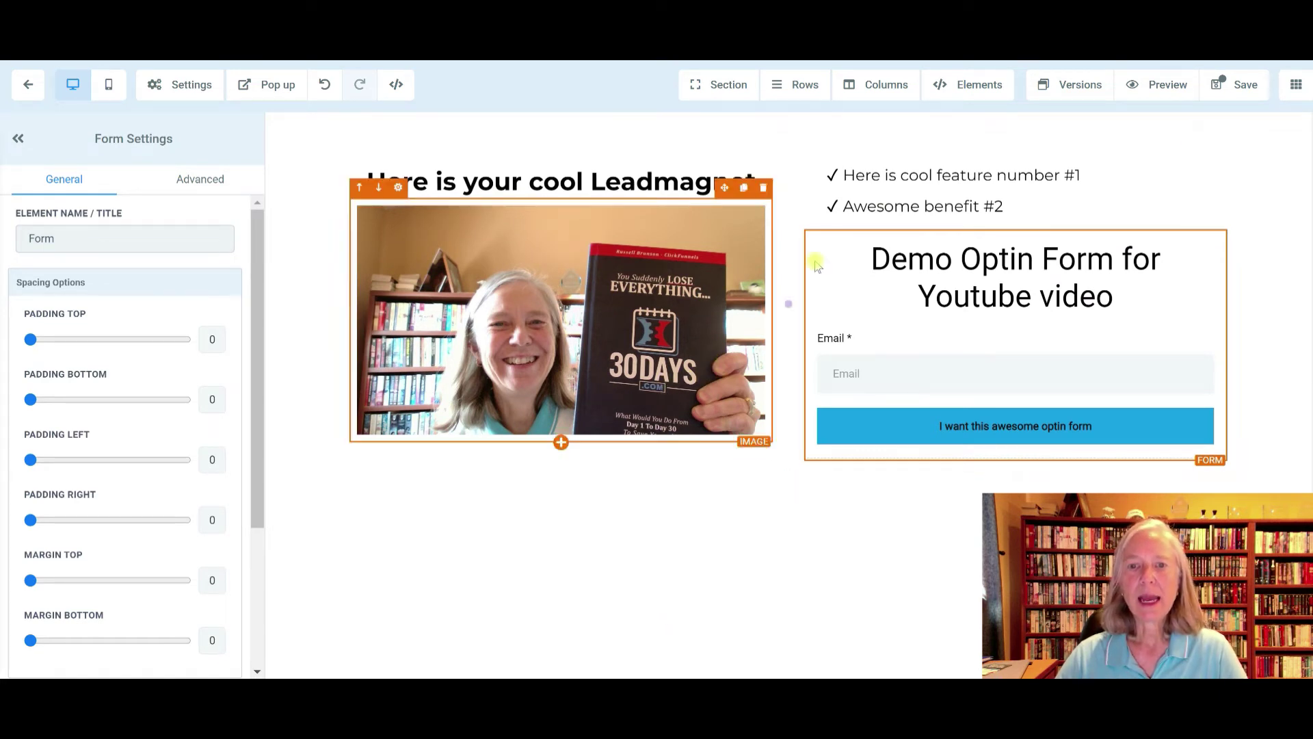
Set the top padding of the "Here is your cool Leadmagnet" headline to 5.
{"action": "left_click", "coordinate": [669, 182]}
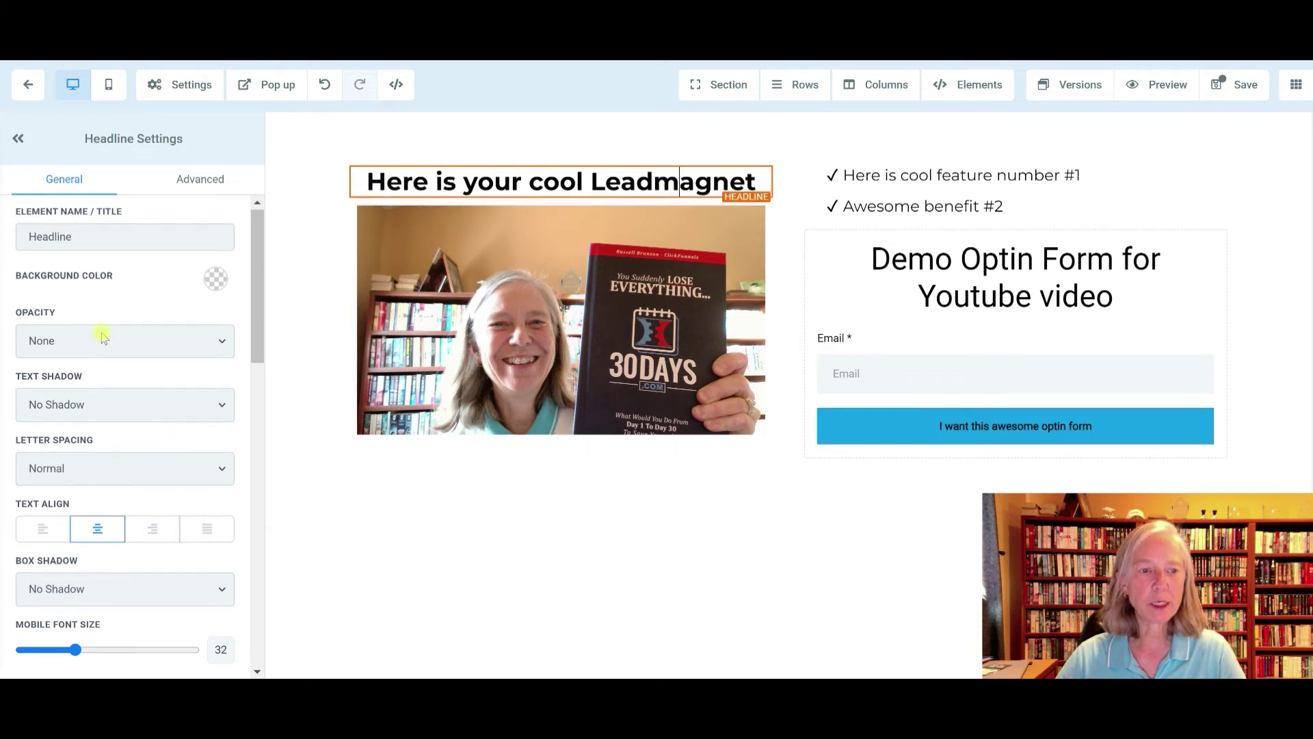
{"action": "scroll", "coordinate": [110, 333], "scroll_direction": "down", "scroll_amount": 7}
{"action": "scroll", "coordinate": [102, 333], "scroll_direction": "down", "scroll_amount": 5}
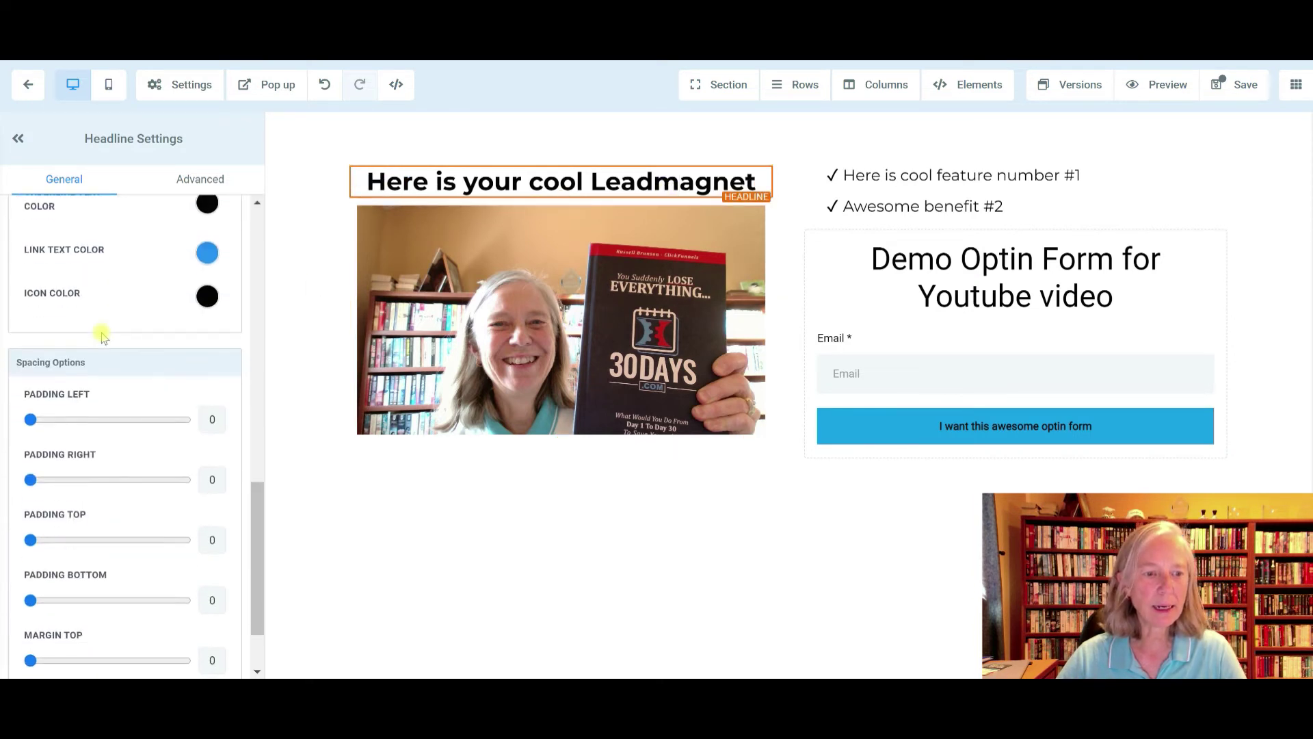
{"action": "mouse_move", "coordinate": [31, 546]}
{"action": "left_mouse_down"}
{"action": "mouse_move", "coordinate": [54, 546]}
{"action": "mouse_move", "coordinate": [38, 546]}
{"action": "left_mouse_up"}
{"action": "scroll", "coordinate": [27, 614], "scroll_direction": "down", "scroll_amount": 1}
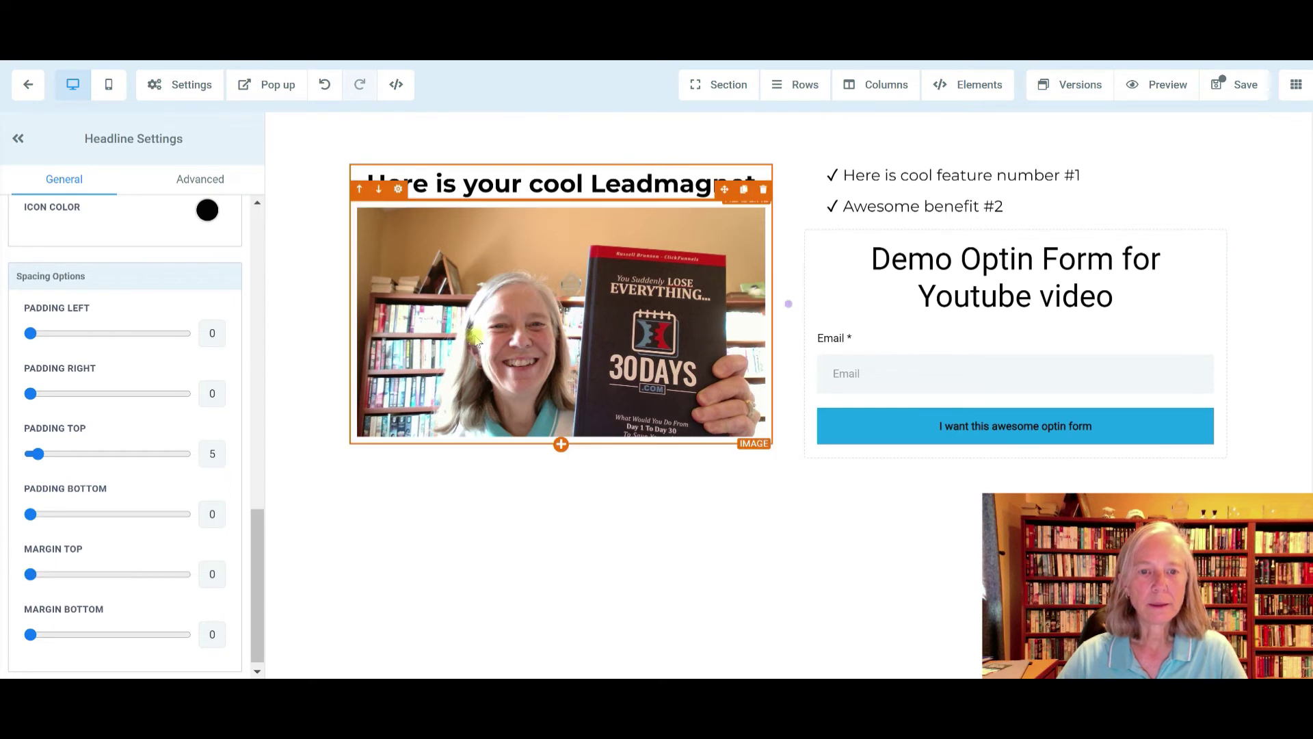
Set the top margin of the image below the headline to 26 and save the page.
{"action": "left_click", "coordinate": [435, 386]}
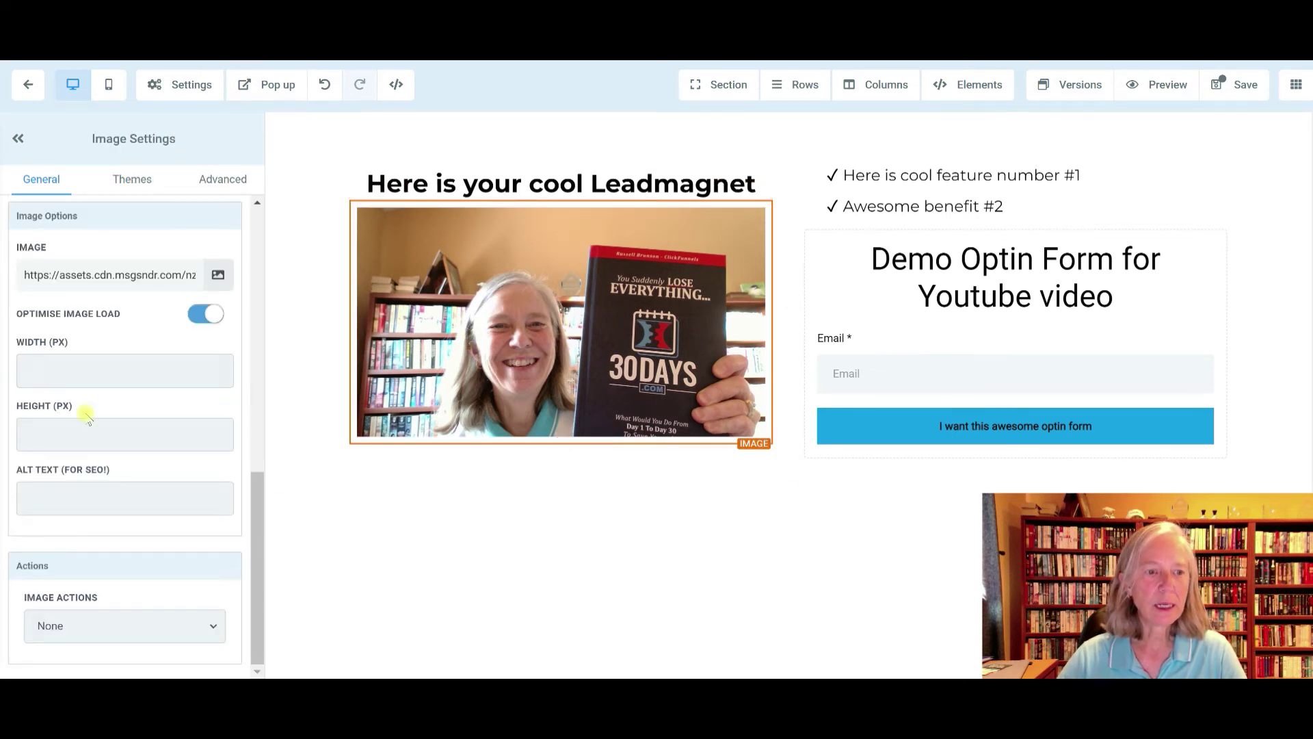
{"action": "scroll", "coordinate": [86, 414], "scroll_direction": "up", "scroll_amount": 6}
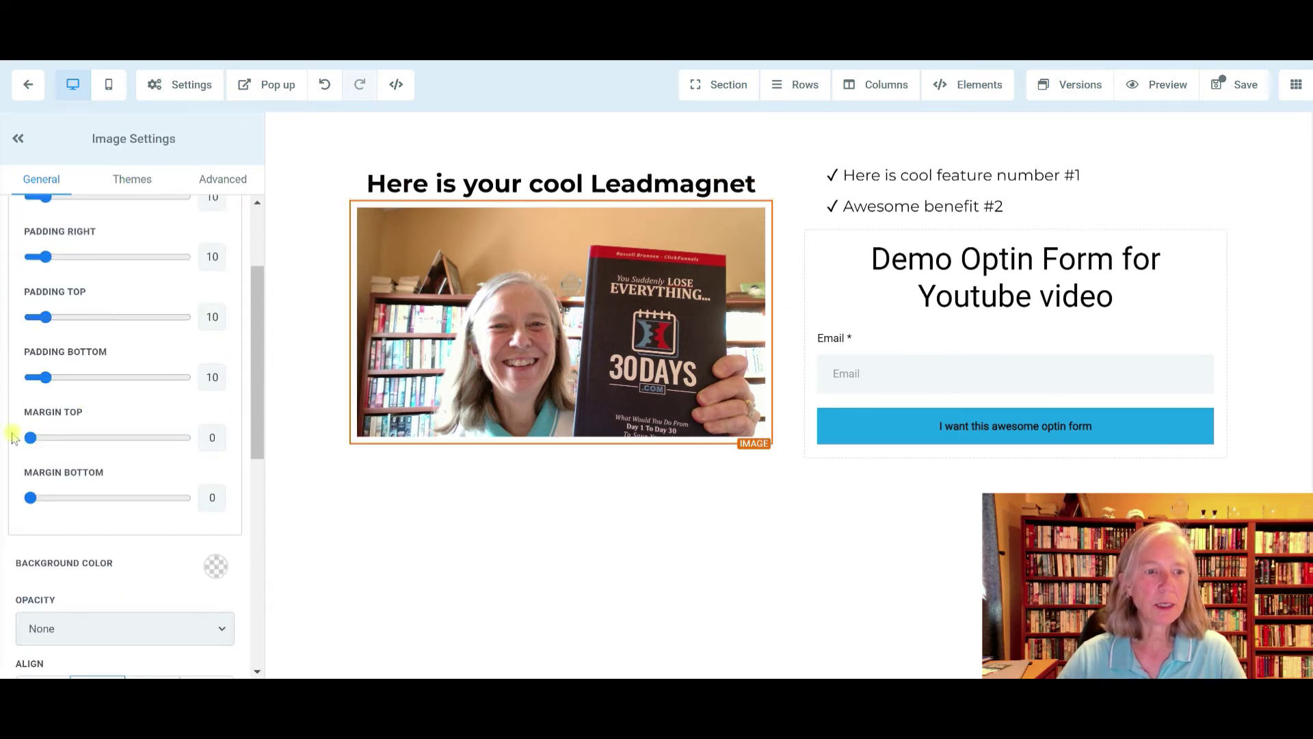
{"action": "left_click_drag", "start_coordinate": [30, 437], "coordinate": [71, 439]}
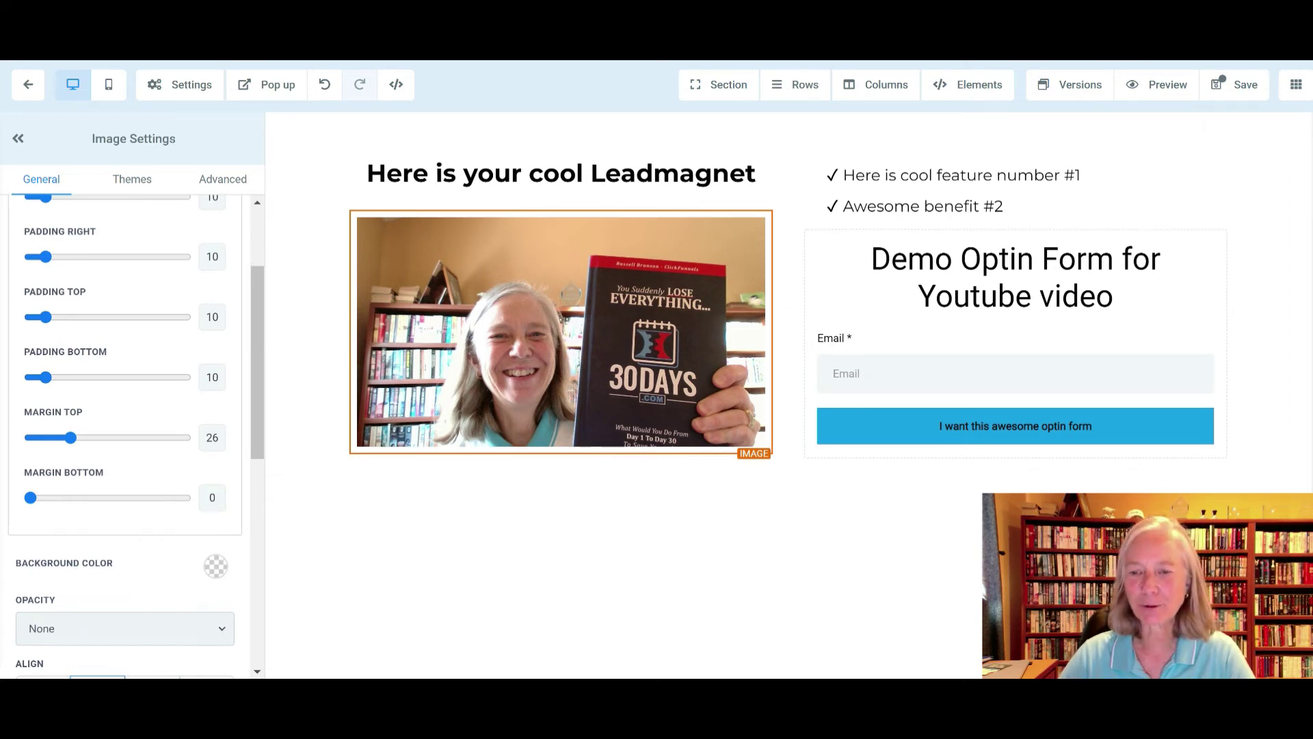
{"action": "left_click", "coordinate": [1247, 86]}
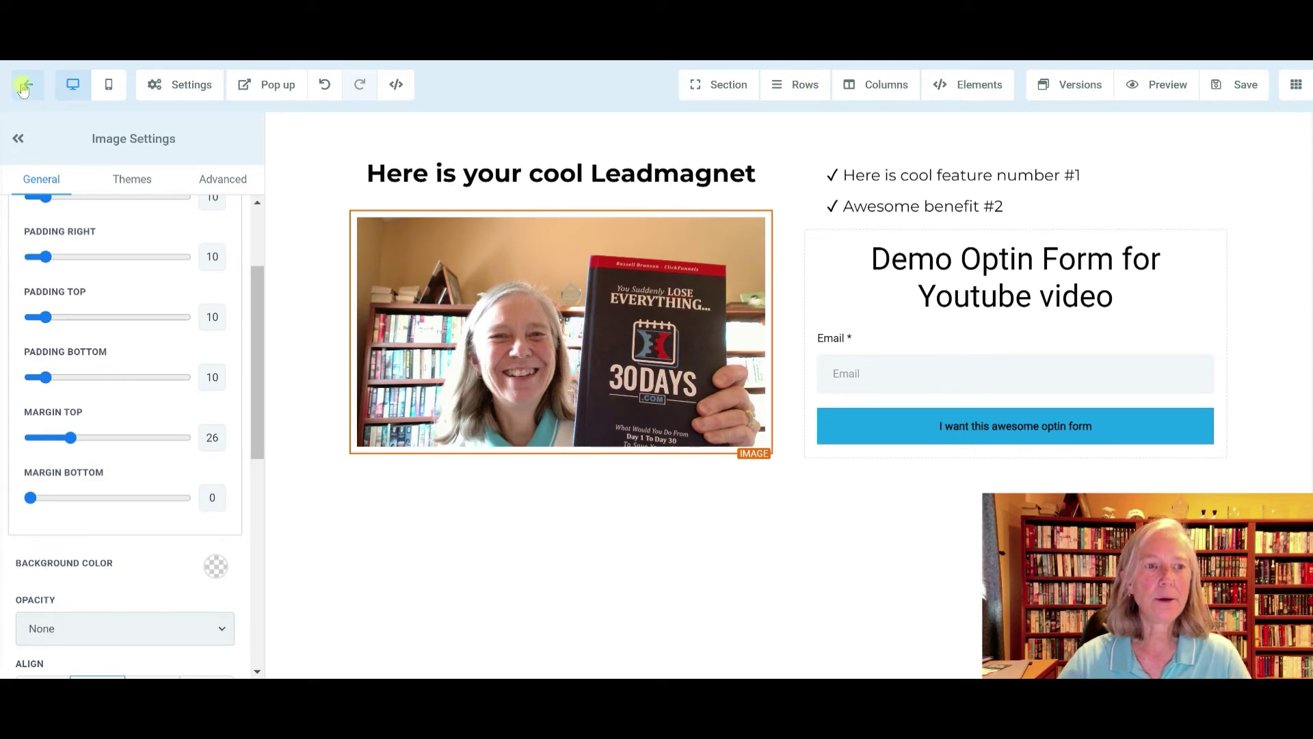
Return to the funnel, add a step named "Demo Bridge" with the path demo-bridge, and create its page from blank.
{"action": "left_click", "coordinate": [24, 87]}
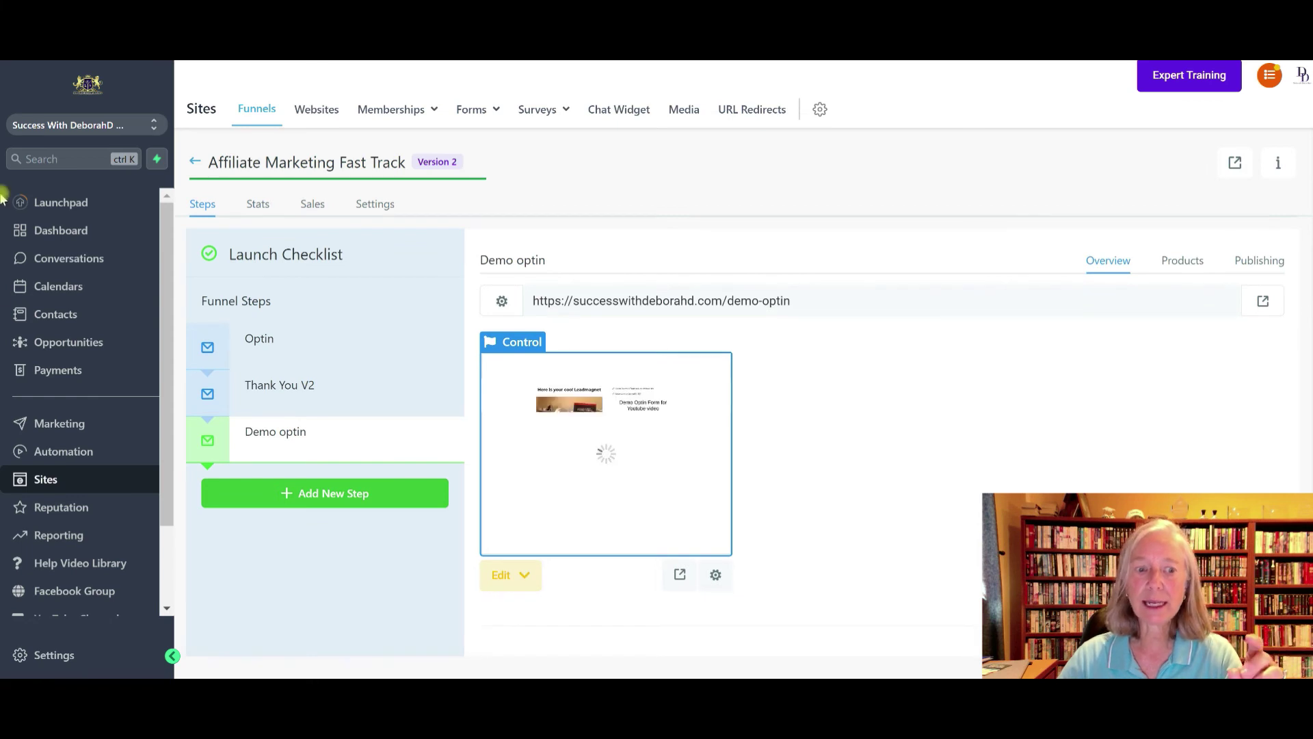
{"action": "left_click", "coordinate": [315, 495]}
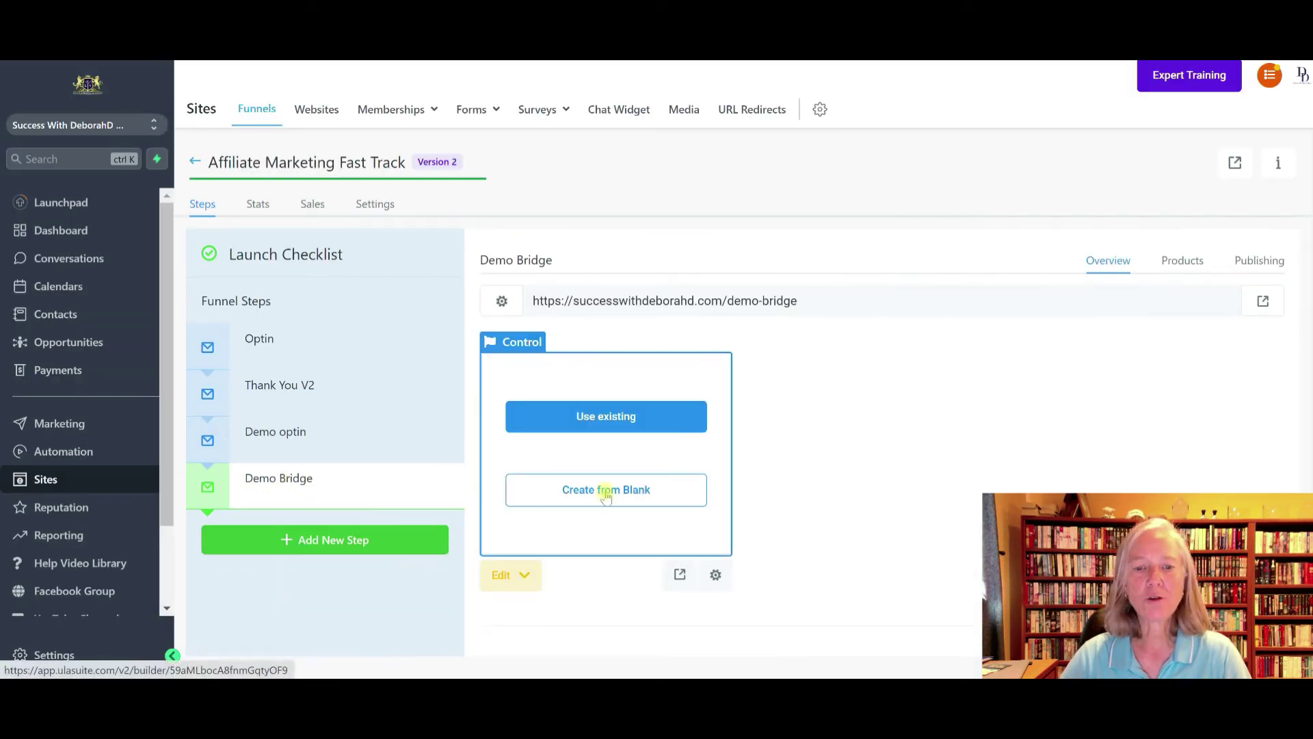
{"action": "left_click", "coordinate": [606, 495]}
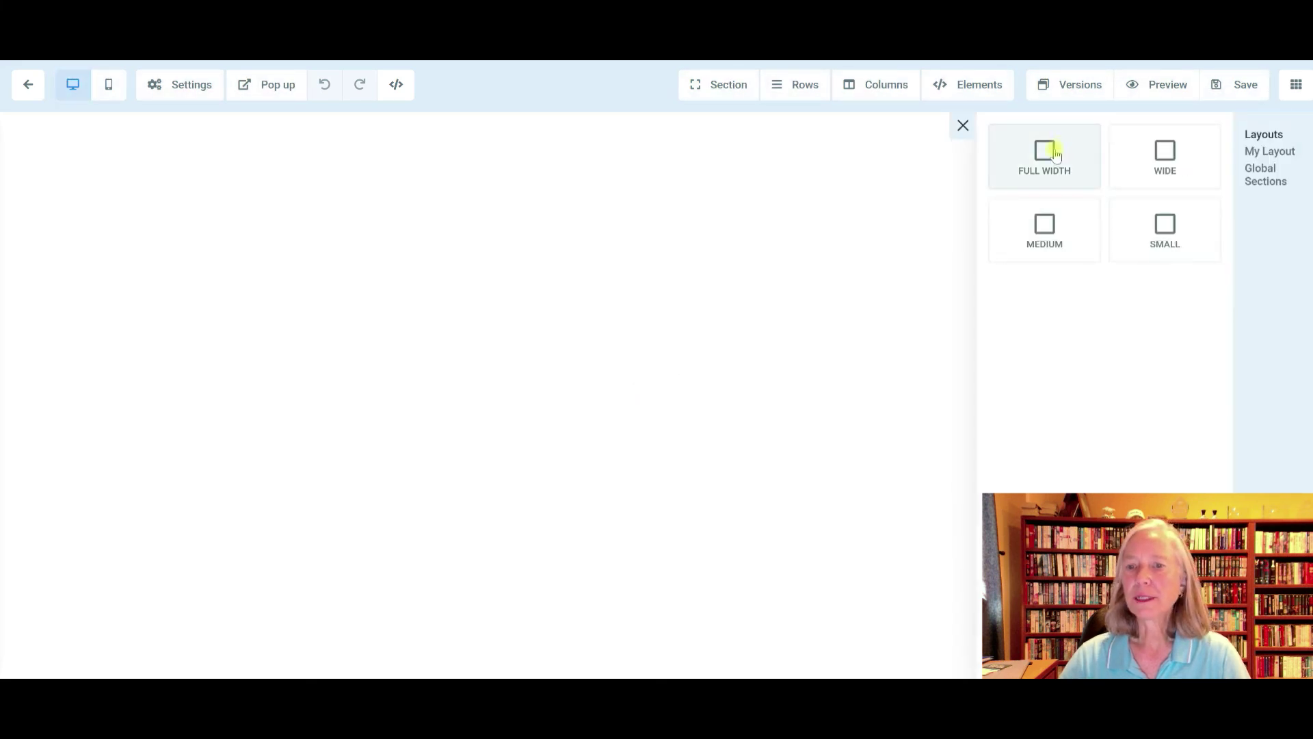
Add a full-width section containing a one-column row to the blank Demo Bridge page.
{"action": "left_click", "coordinate": [1045, 156]}
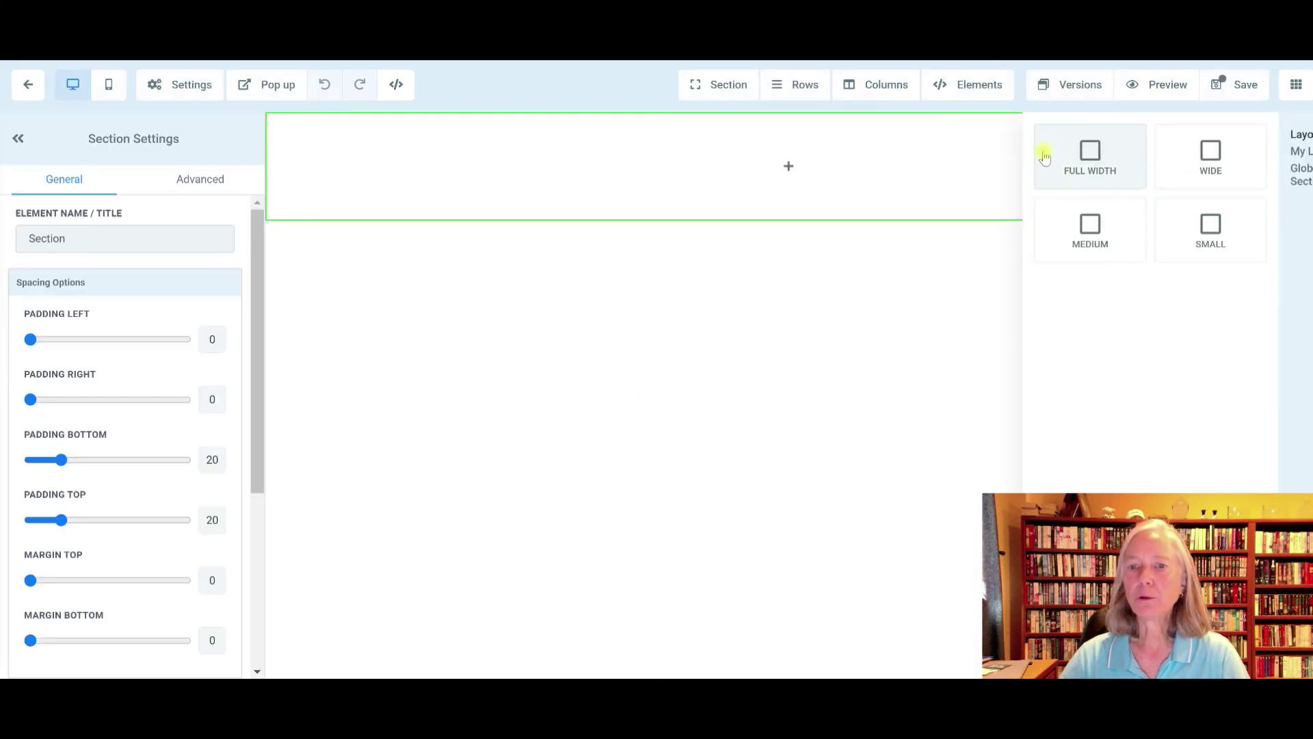
{"action": "left_click", "coordinate": [793, 166]}
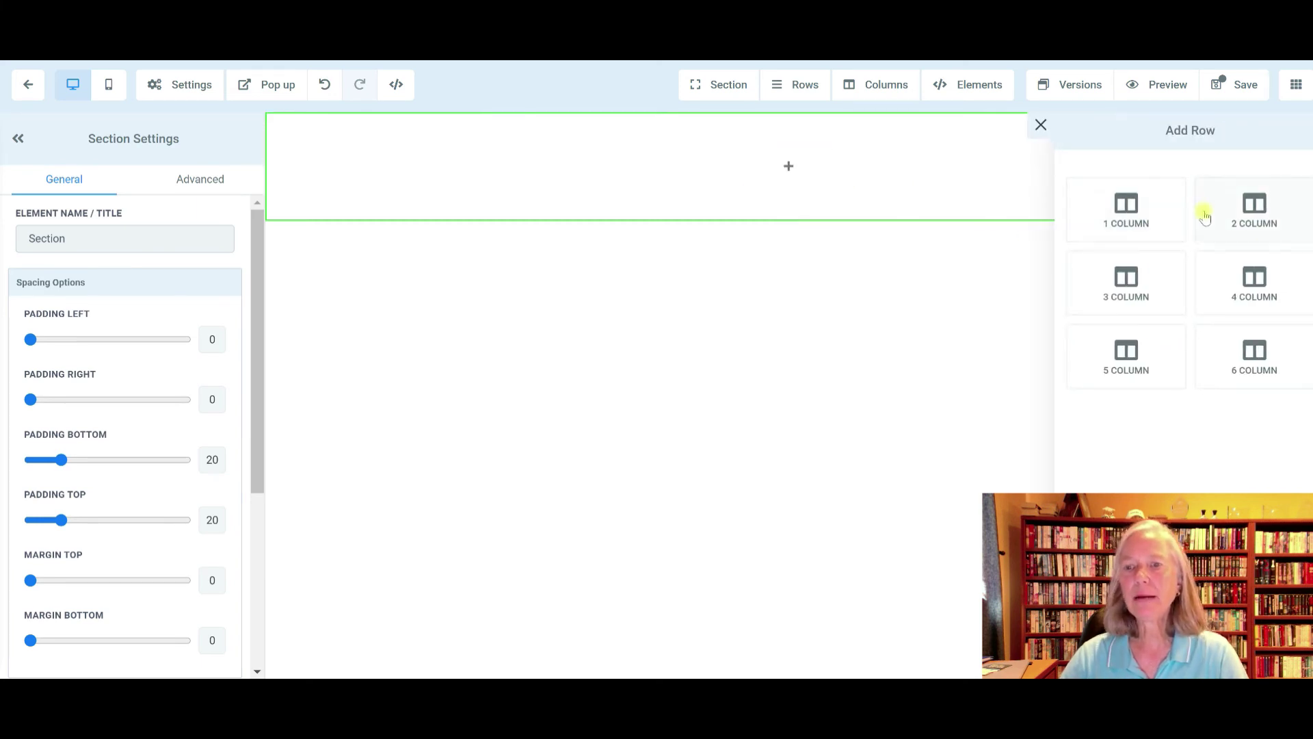
{"action": "left_click", "coordinate": [1123, 204]}
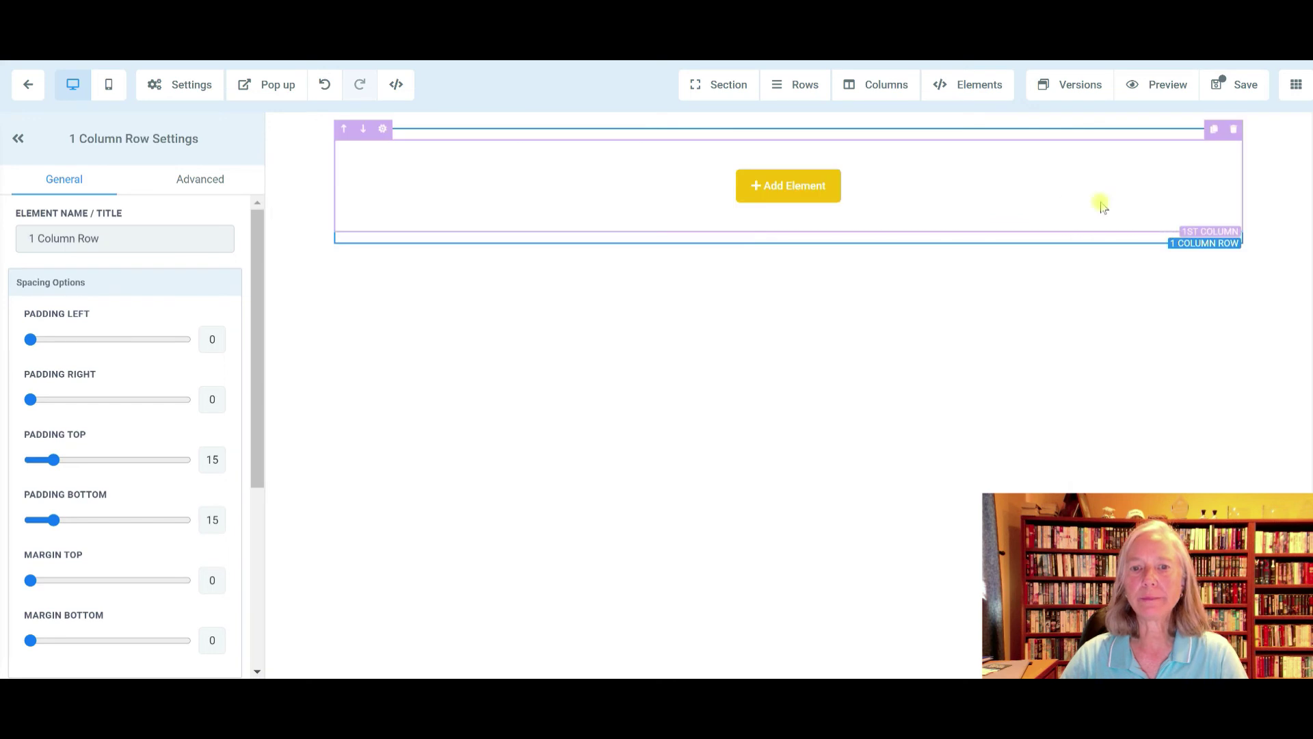
Add a headline to the column reading "Check your email for access to this product".
{"action": "left_click", "coordinate": [810, 188]}
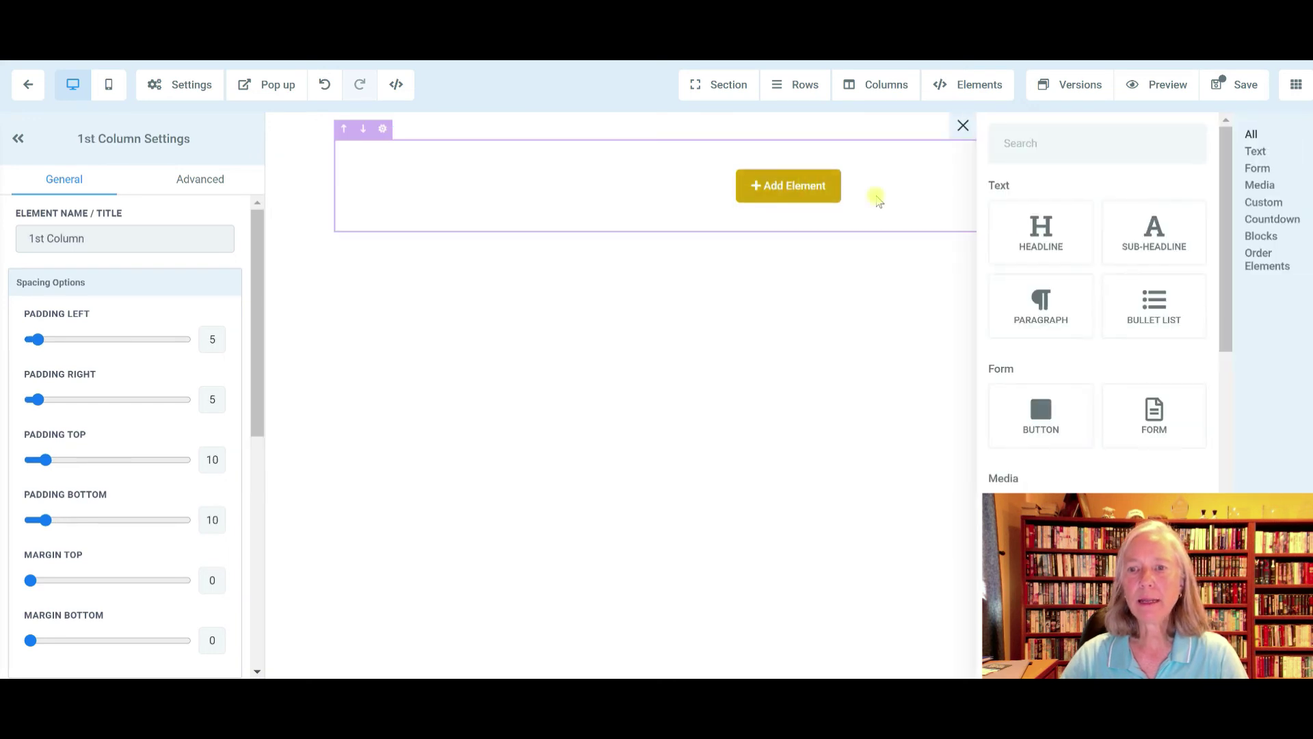
{"action": "left_click", "coordinate": [1039, 222]}
{"action": "left_click_drag", "start_coordinate": [992, 165], "coordinate": [567, 160]}
{"action": "type", "text": "Check ou"}
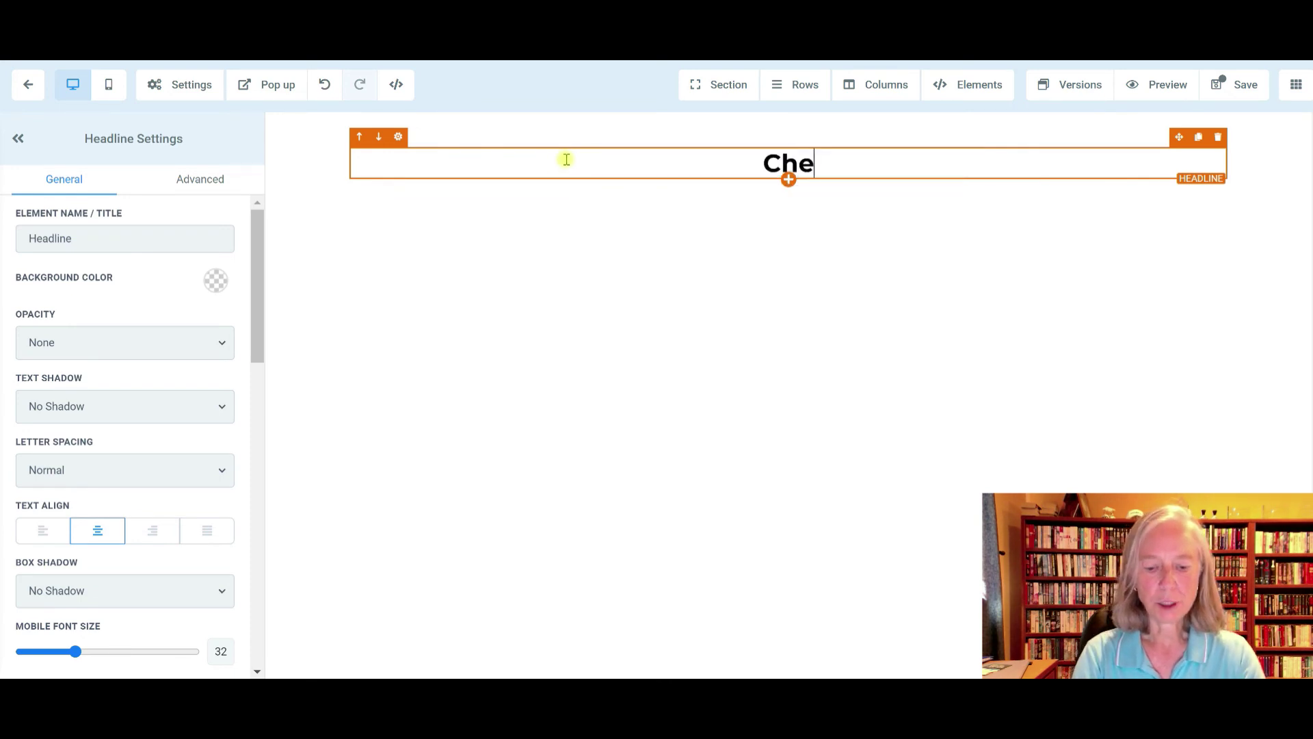
{"action": "key", "text": "BackSpace"}
{"action": "key", "text": "BackSpace"}
{"action": "type", "text": "your email for access to this product"}
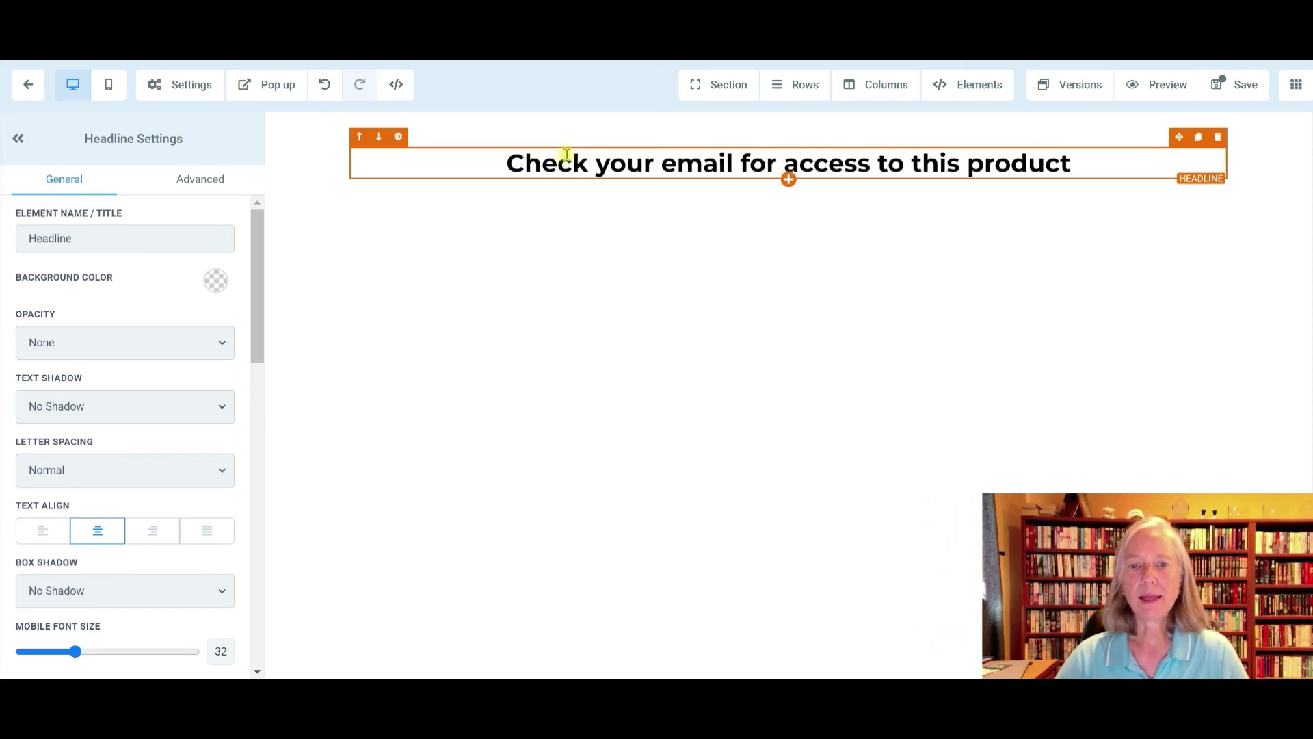
Add a sub-headline below the headline with the text "Email is from xxxxx .".
{"action": "left_click", "coordinate": [788, 179]}
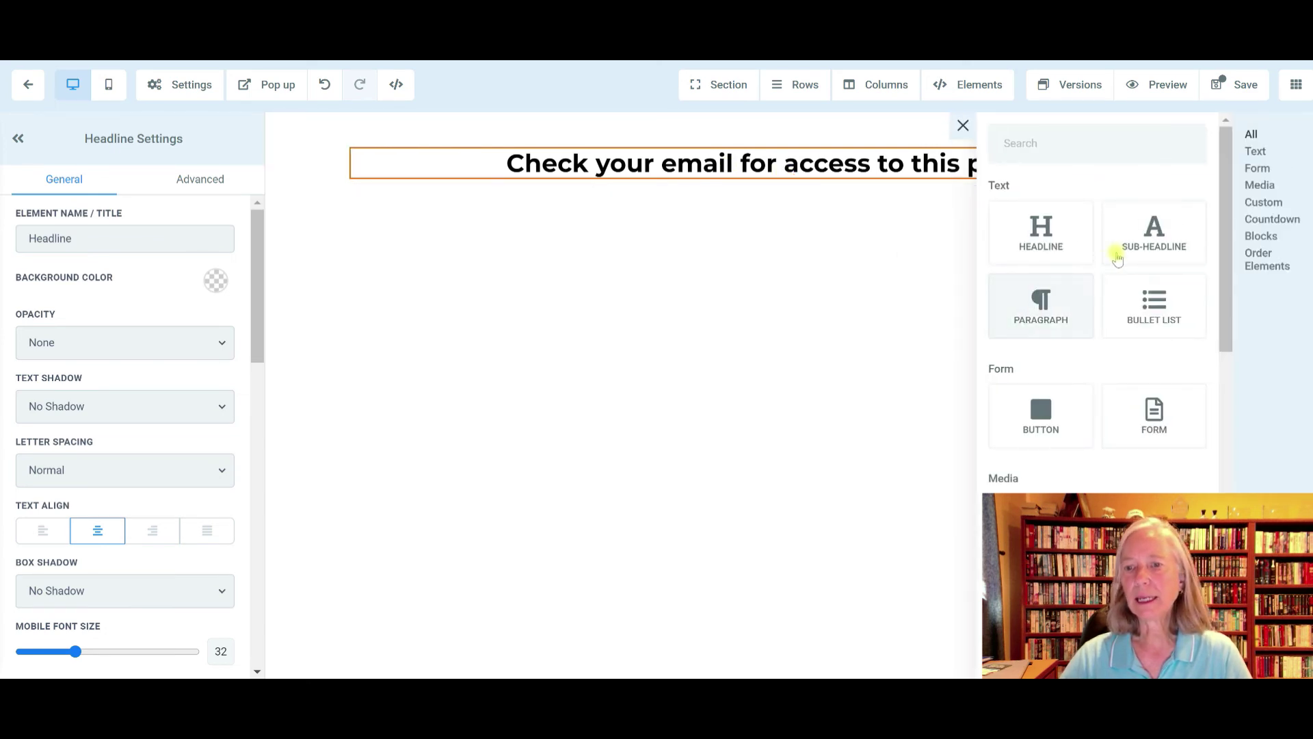
{"action": "left_click", "coordinate": [1127, 248]}
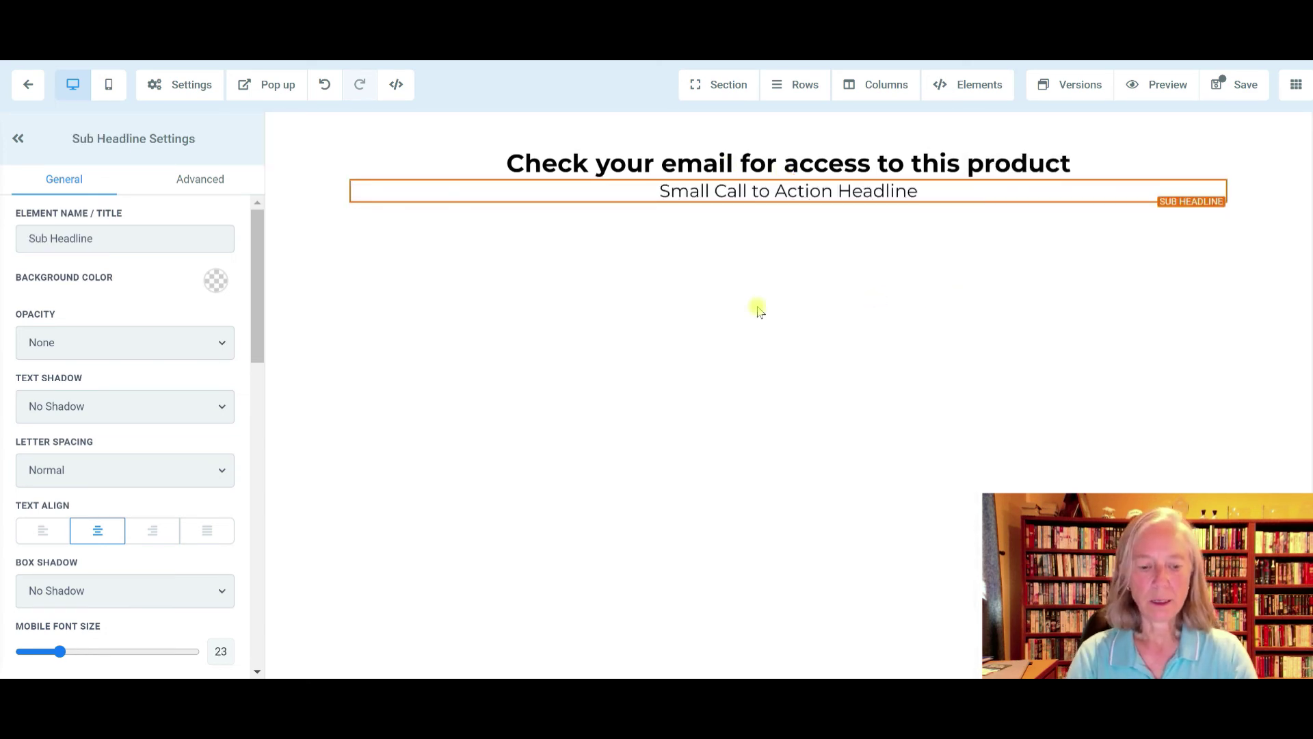
{"action": "left_click_drag", "start_coordinate": [920, 191], "coordinate": [658, 191]}
{"action": "type", "text": "Em"}
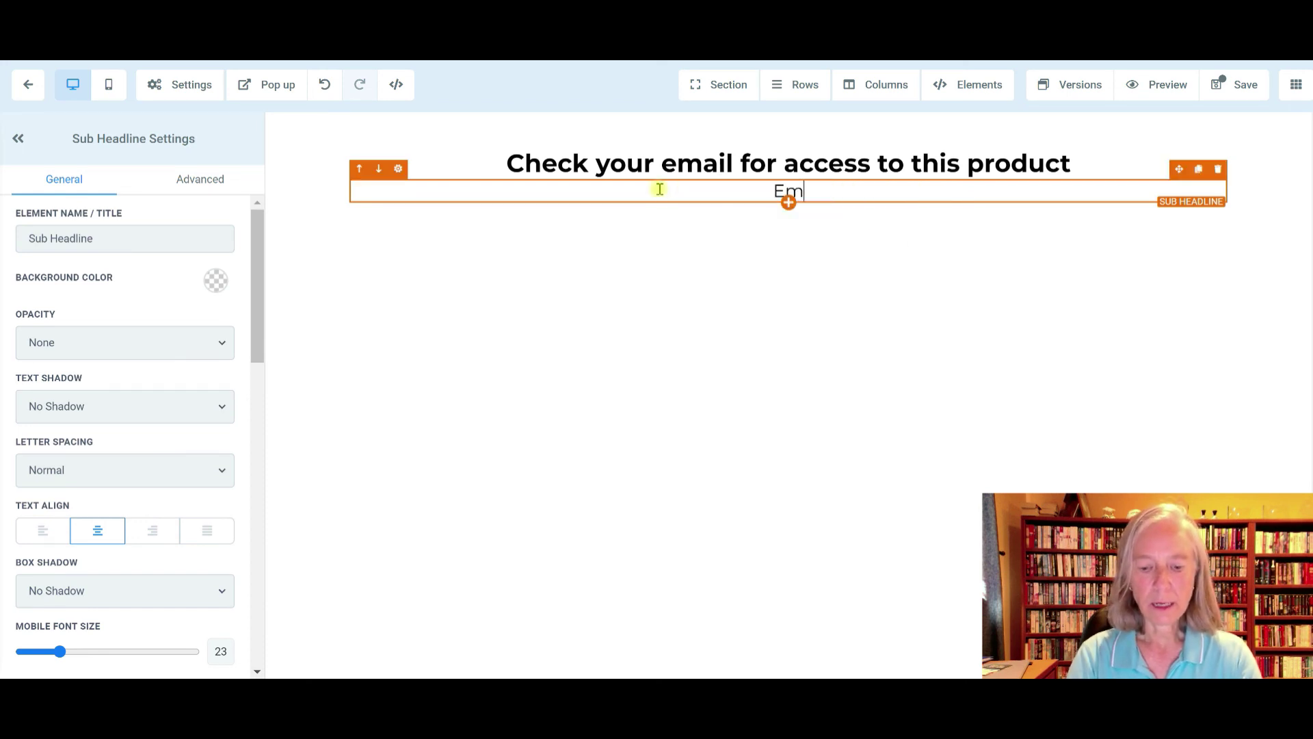
{"action": "type", "text": "ail is from "}
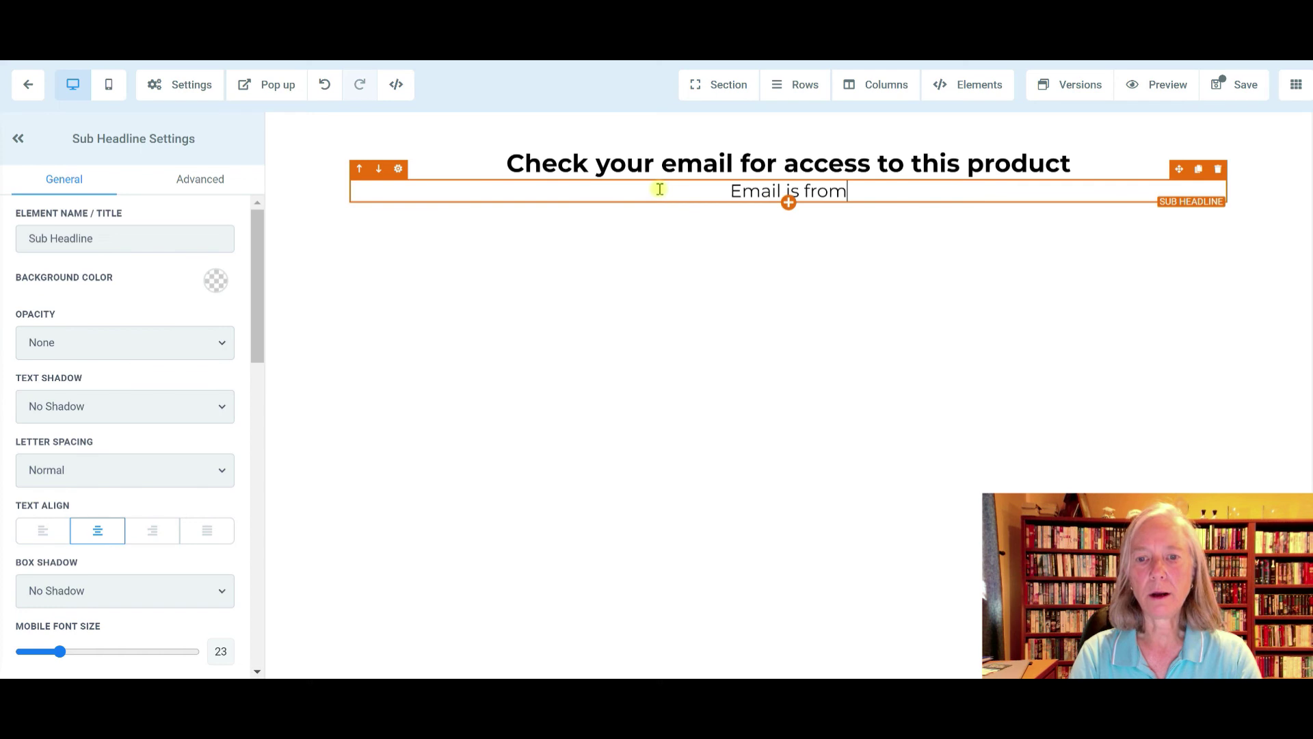
{"action": "type", "text": "xxxxx "}
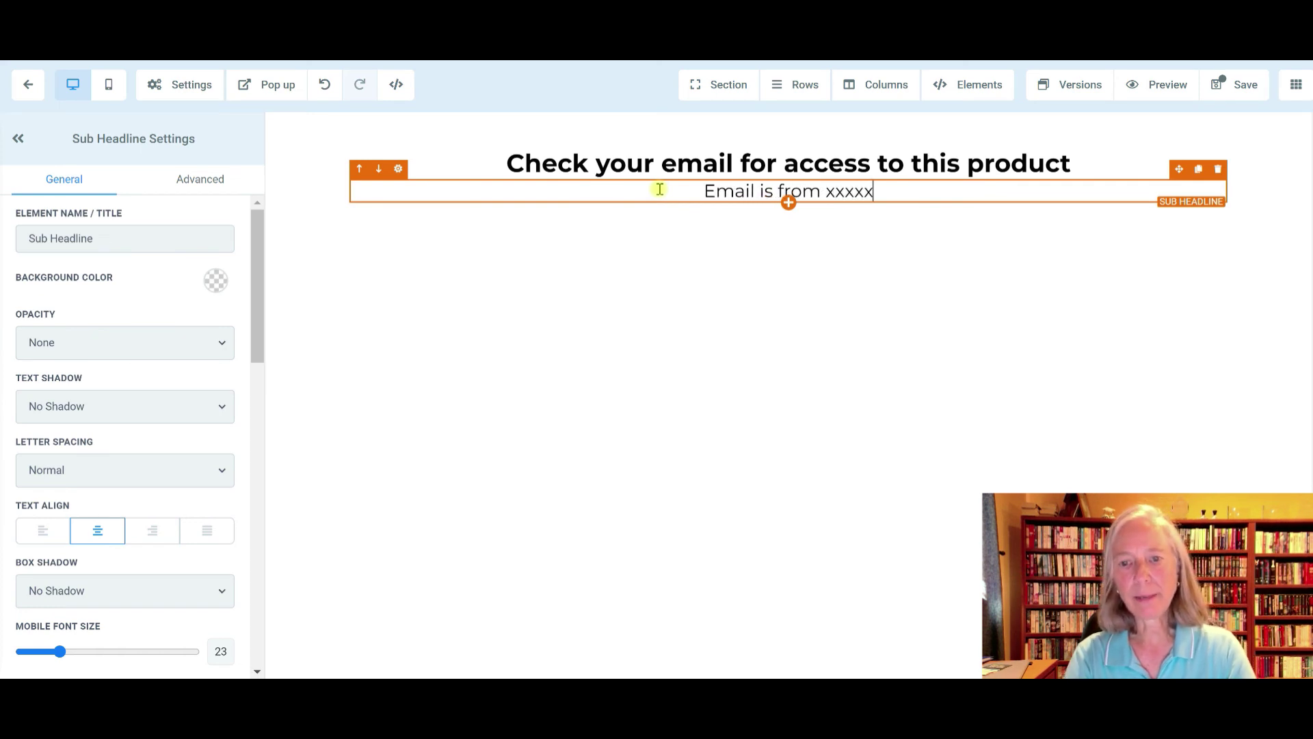
{"action": "type", "text": "."}
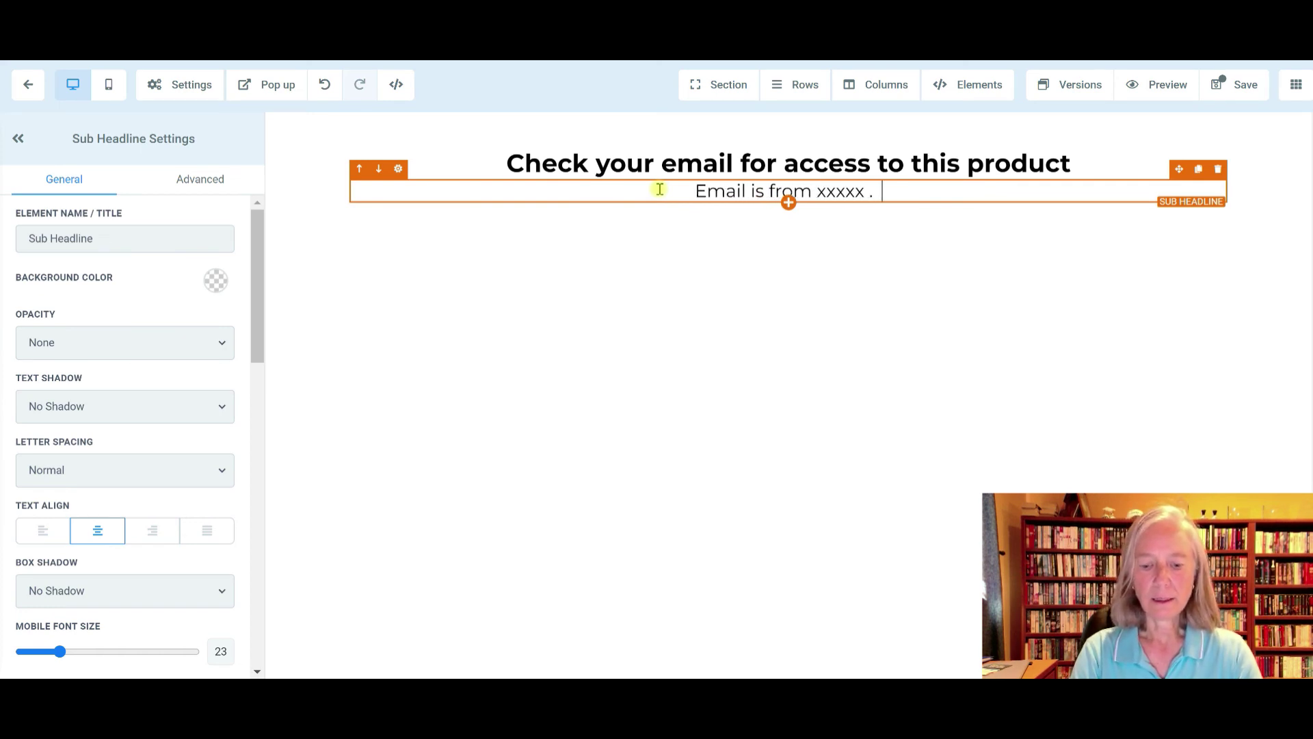
Add a second sub-headline line reading "Make sure to check your spam or junk folder if you do not see it right away".
{"action": "key", "text": "Return"}
{"action": "type", "text": "Make sure to che"}
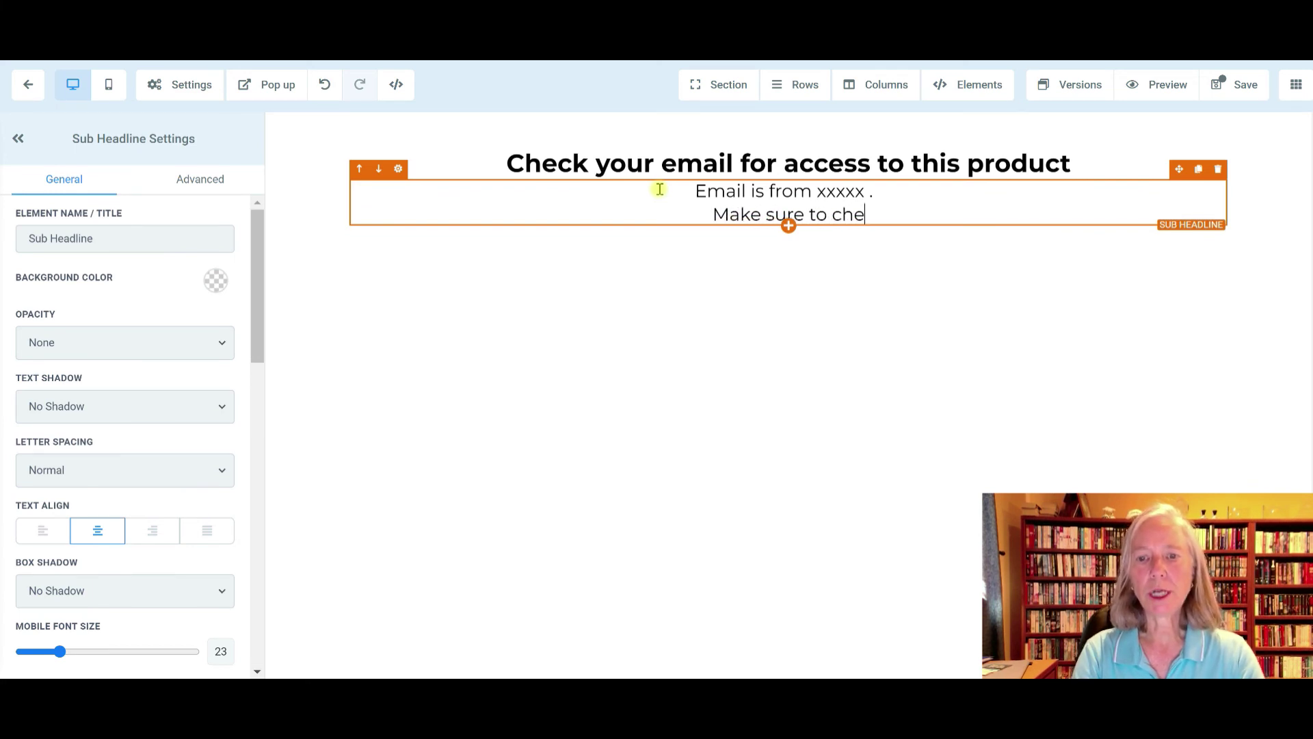
{"action": "type", "text": "ck your spam "}
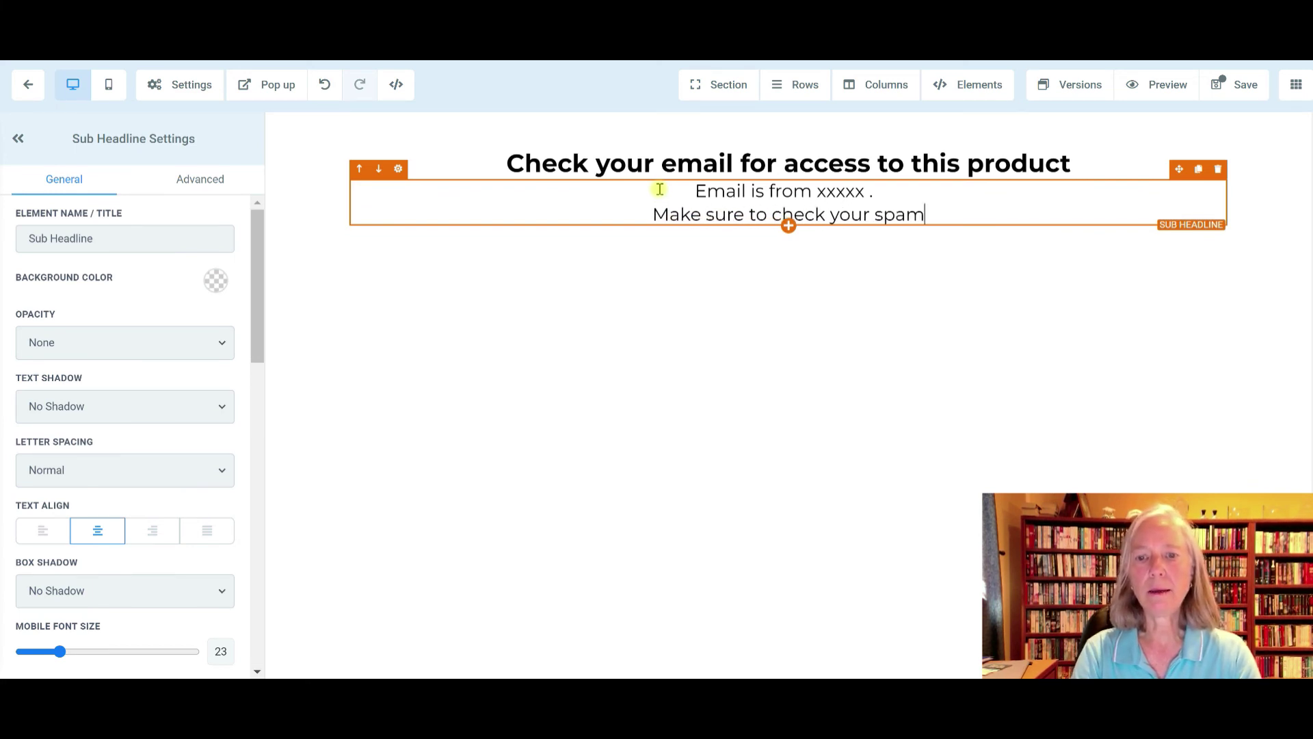
{"action": "type", "text": "or ju"}
{"action": "key", "text": "BackSpace"}
{"action": "type", "text": "jum"}
{"action": "key", "text": "BackSpace"}
{"action": "type", "text": "nk "}
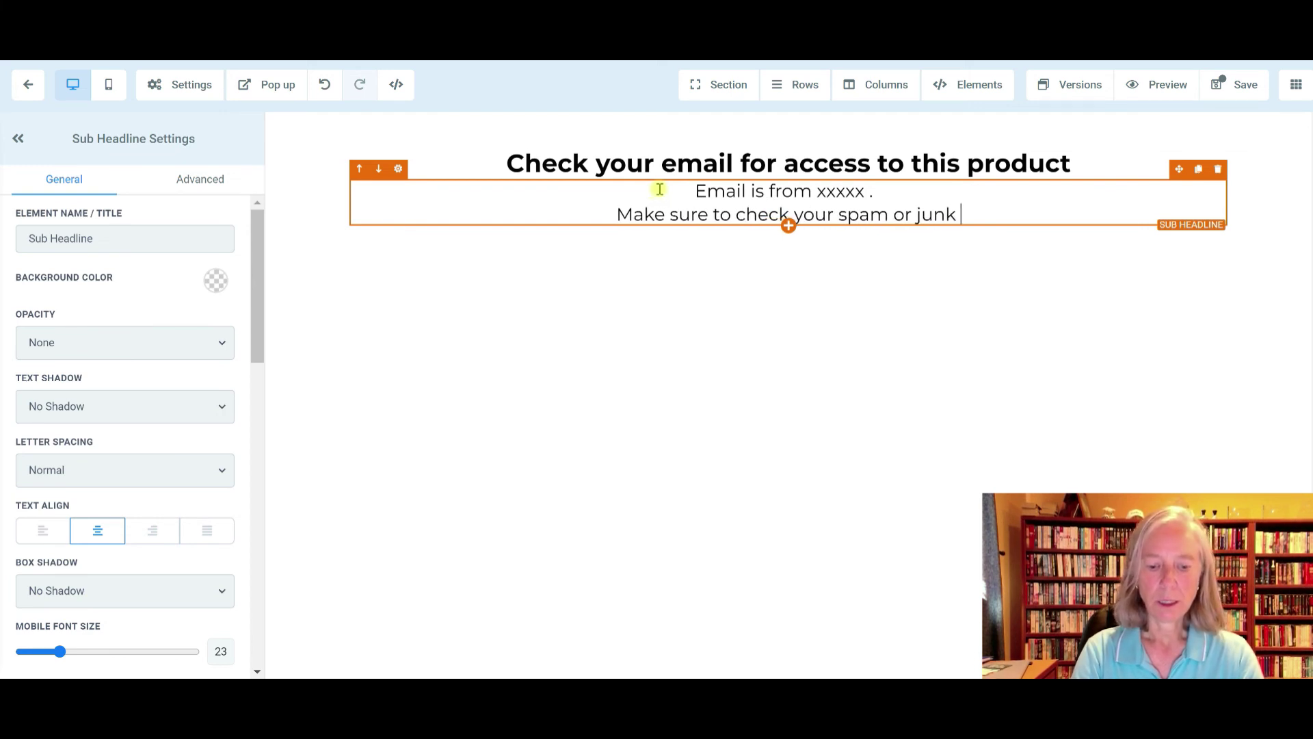
{"action": "type", "text": "folder if you "}
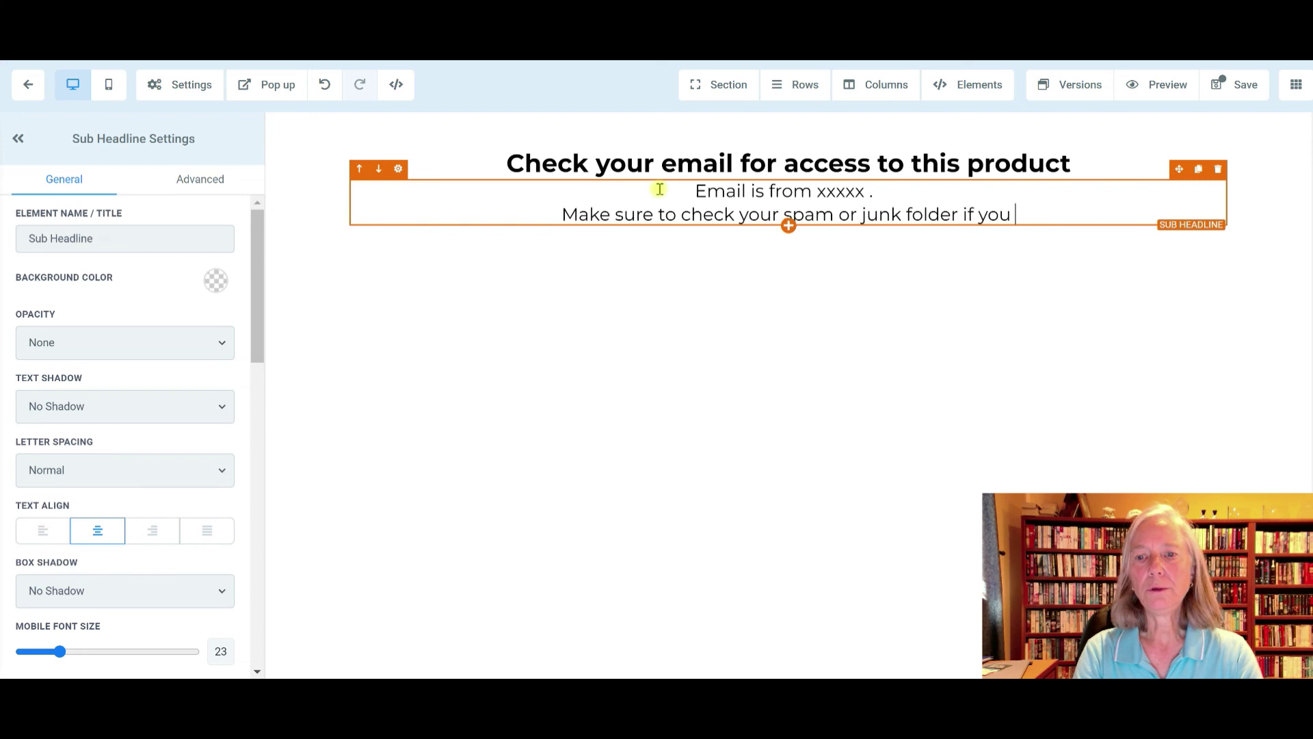
{"action": "type", "text": "do not see i"}
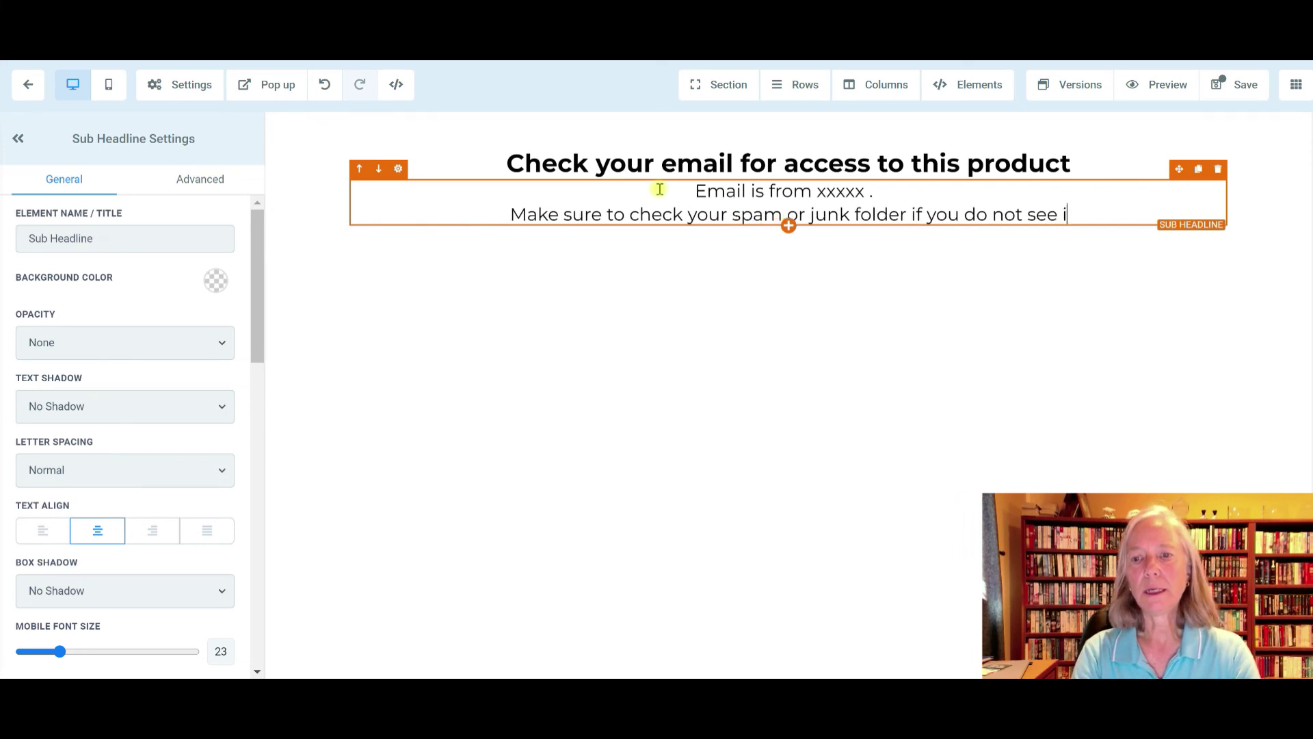
{"action": "type", "text": "t right away"}
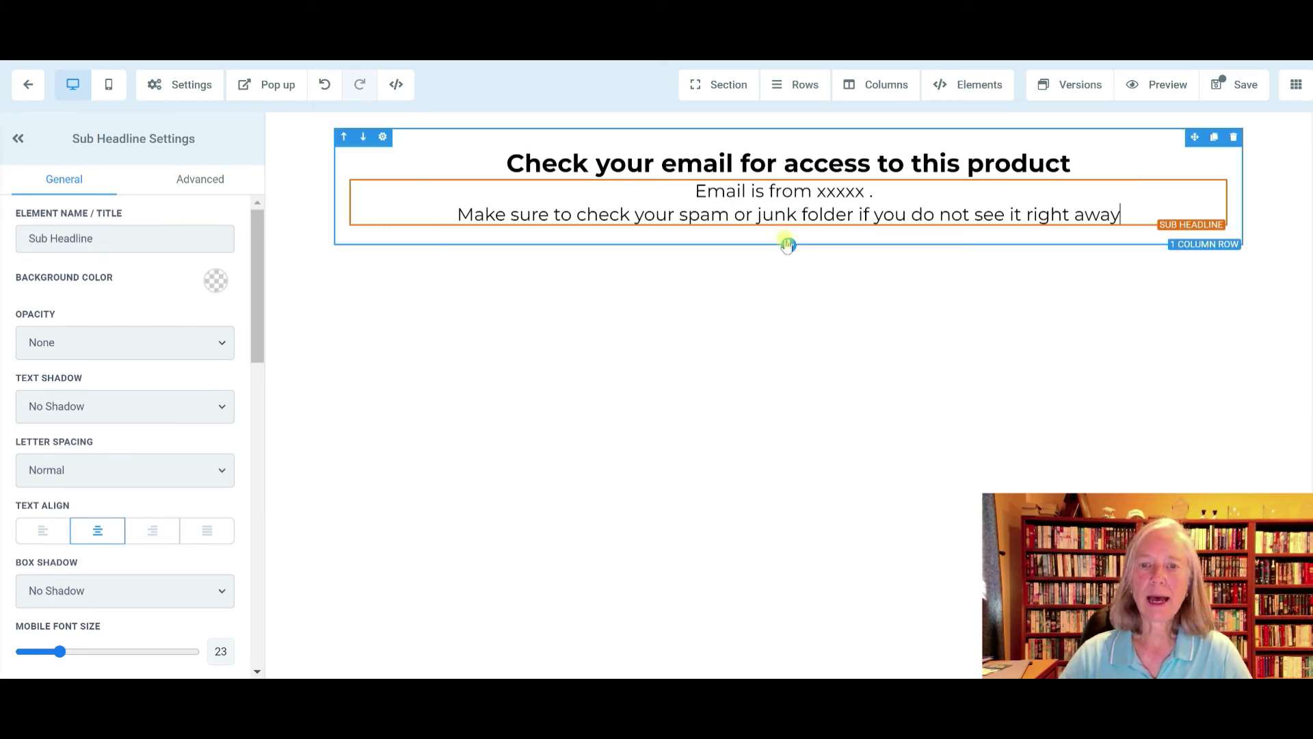
{"action": "left_click", "coordinate": [788, 245]}
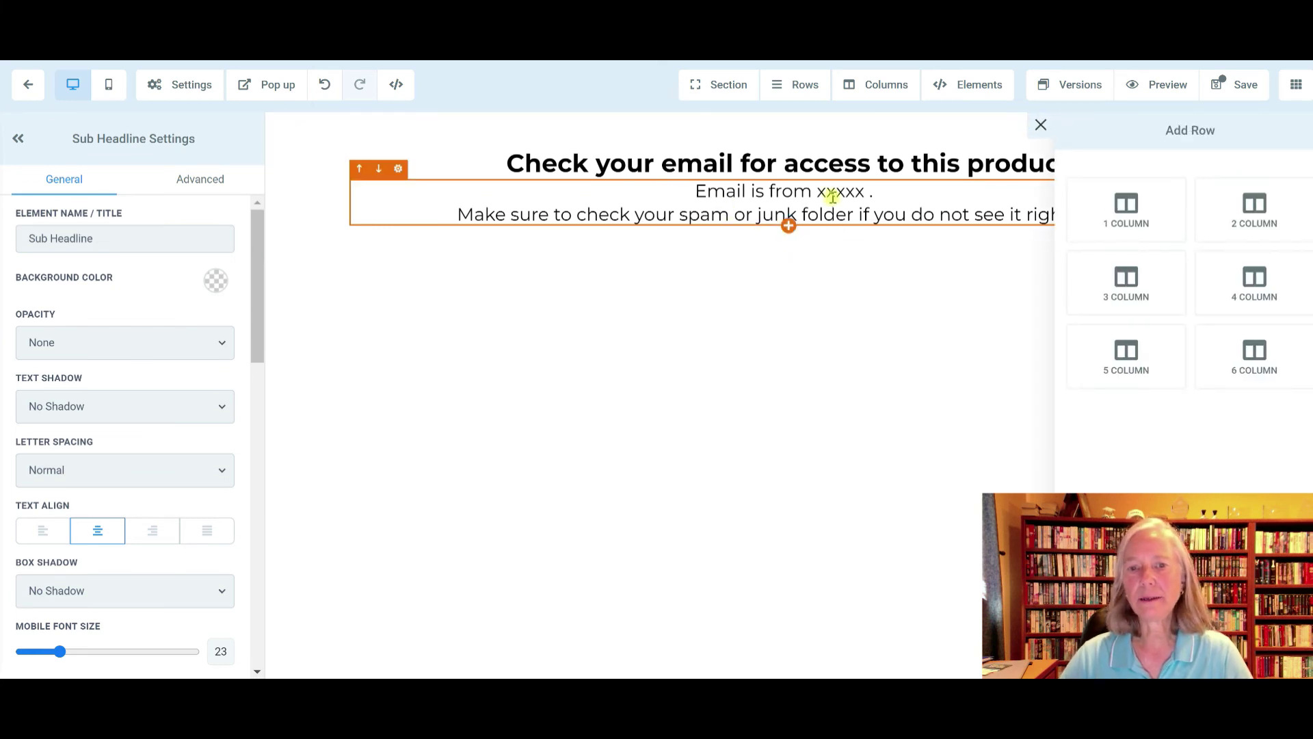
{"action": "left_click", "coordinate": [964, 199]}
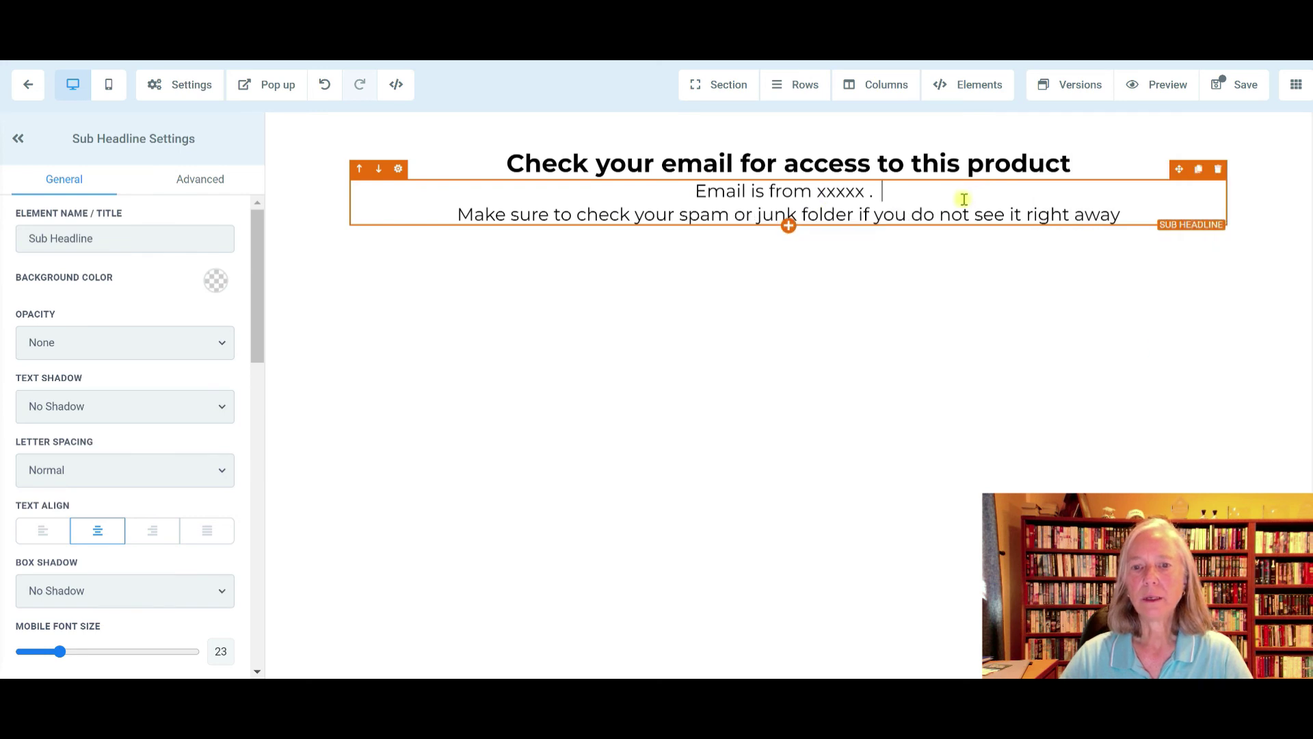
Add a button below the sub-headline and set its text to "click here to contact me with questions".
{"action": "left_click", "coordinate": [790, 226]}
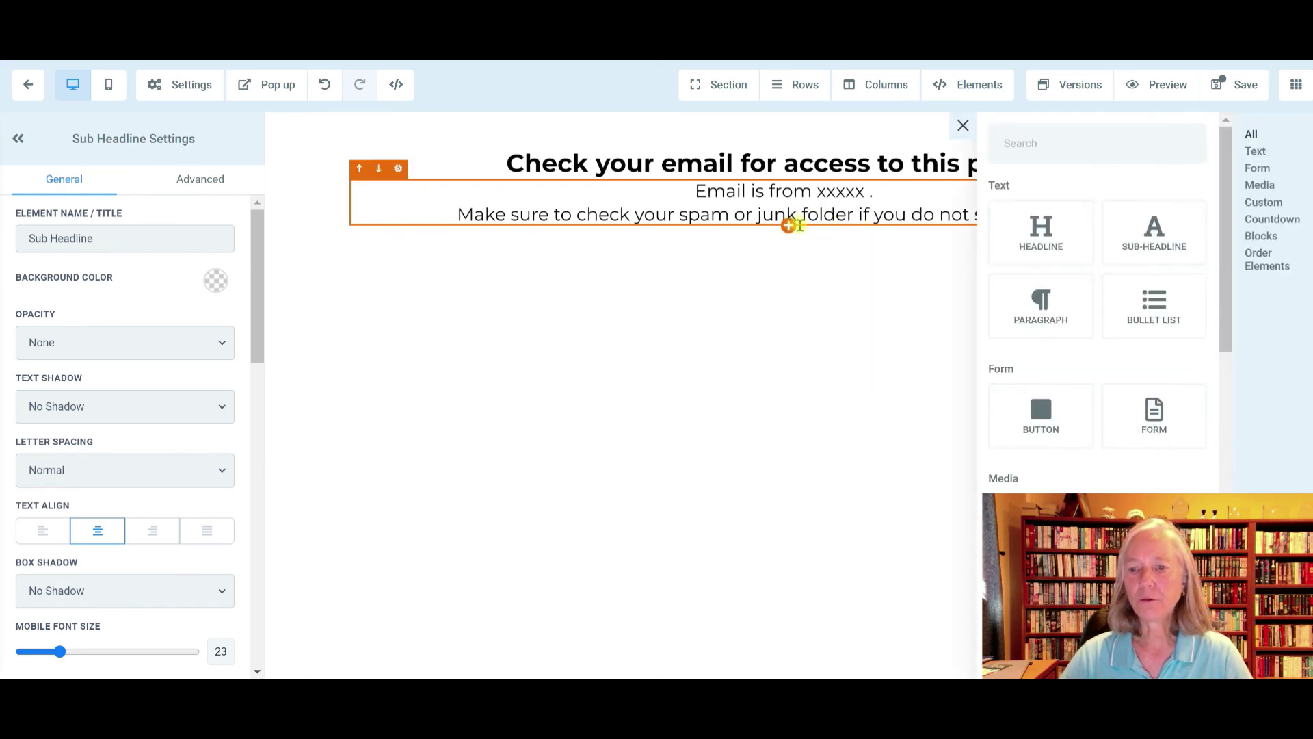
{"action": "left_click", "coordinate": [1042, 414]}
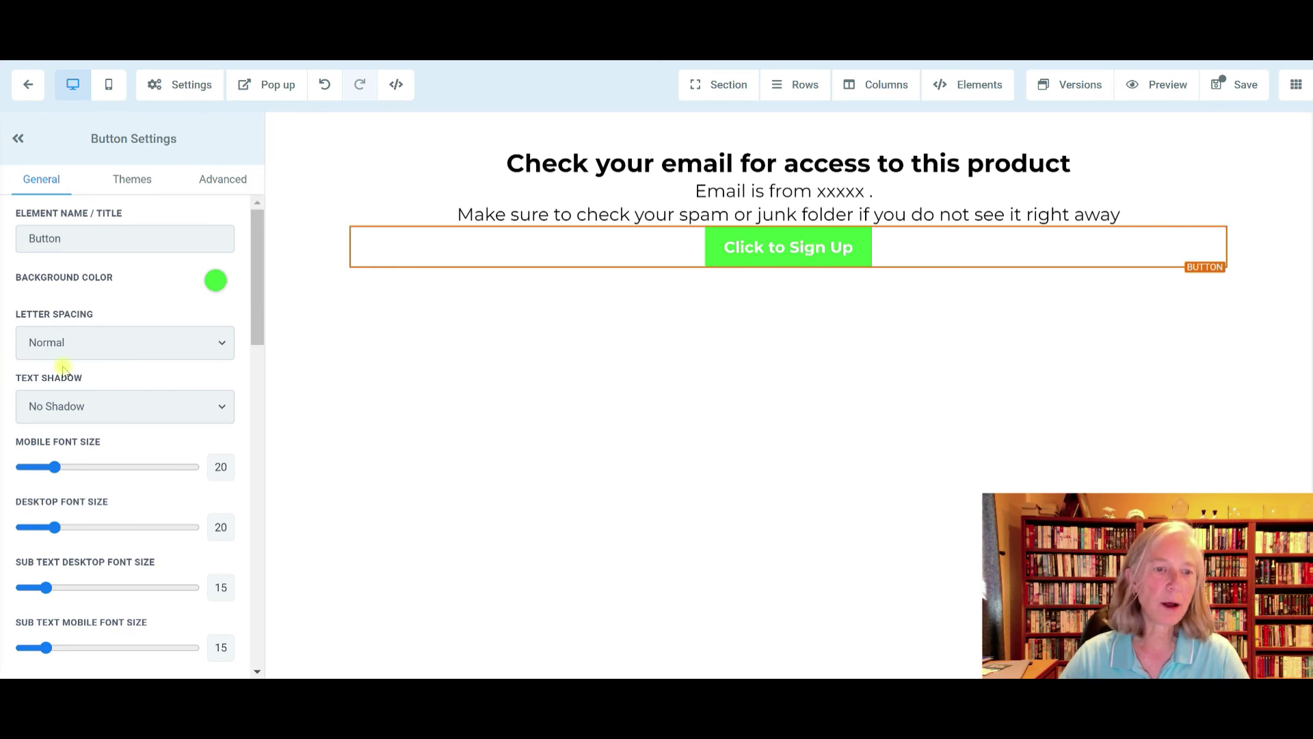
{"action": "scroll", "coordinate": [63, 369], "scroll_direction": "down", "scroll_amount": 10}
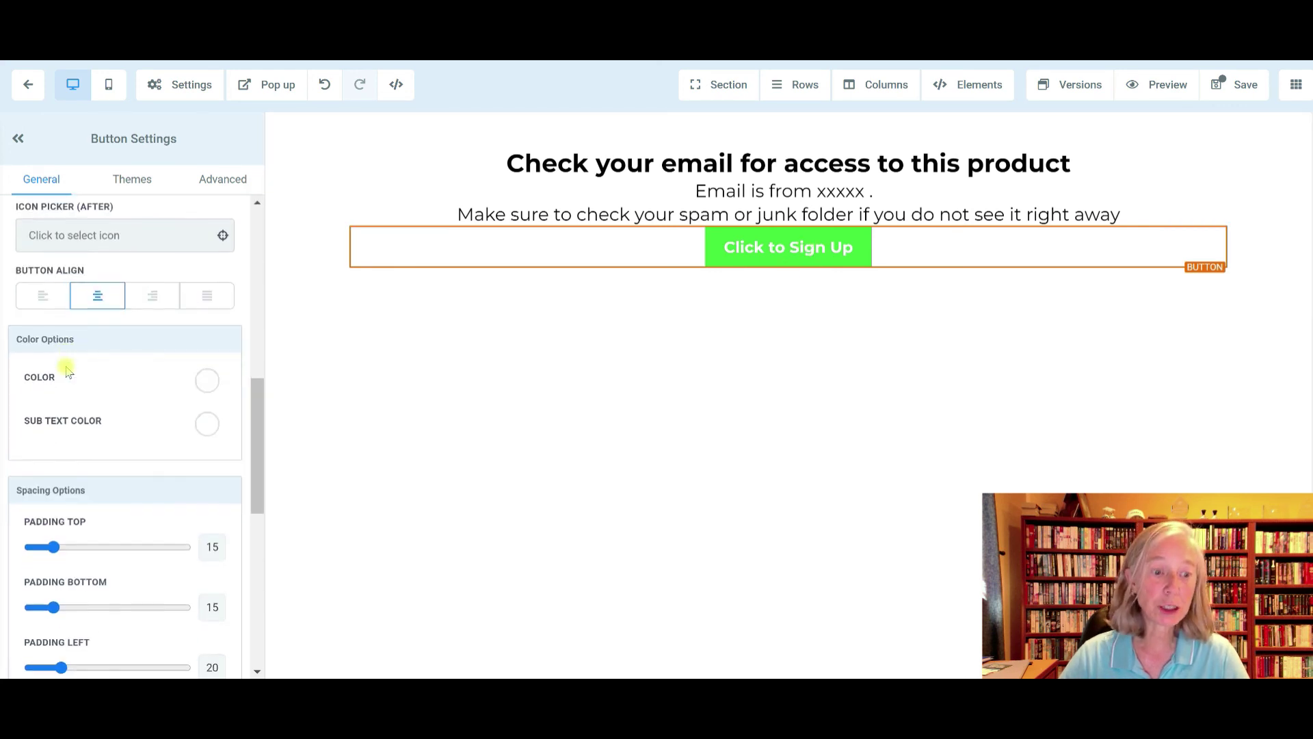
{"action": "scroll", "coordinate": [66, 370], "scroll_direction": "down", "scroll_amount": 6}
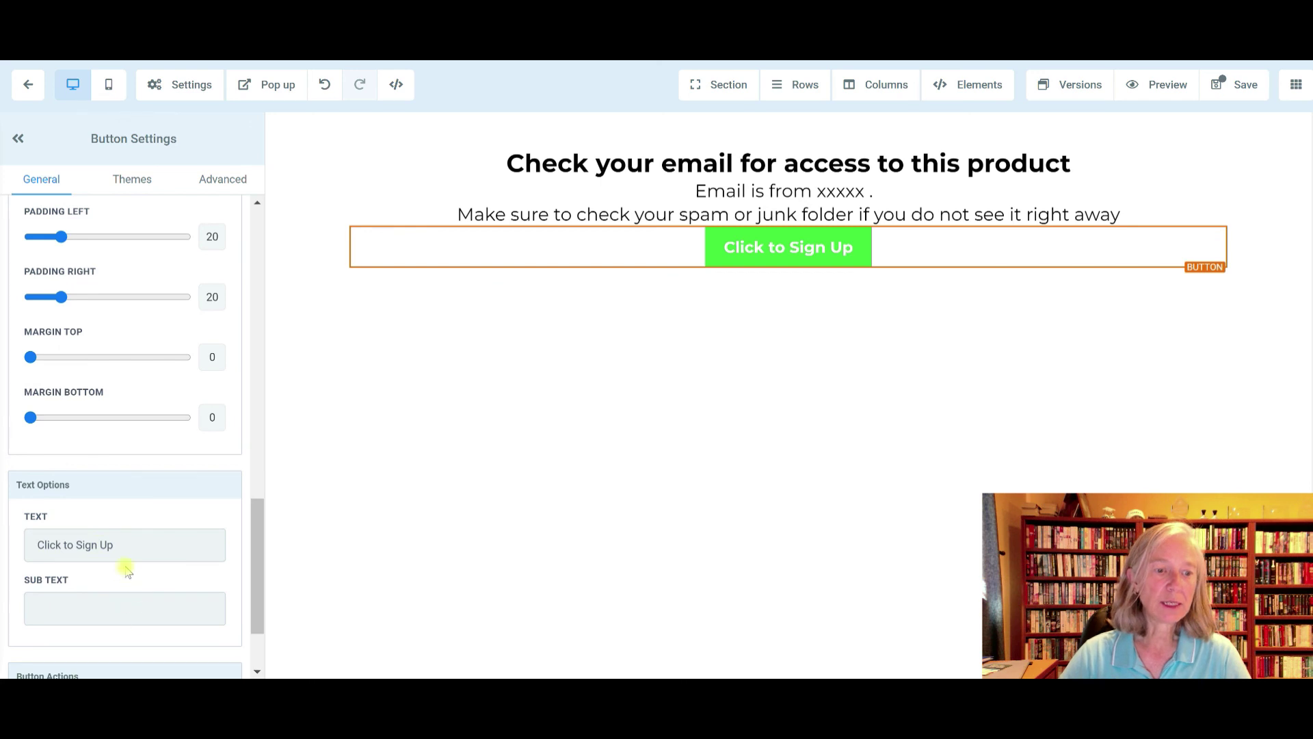
{"action": "left_click_drag", "start_coordinate": [122, 540], "coordinate": [2, 542]}
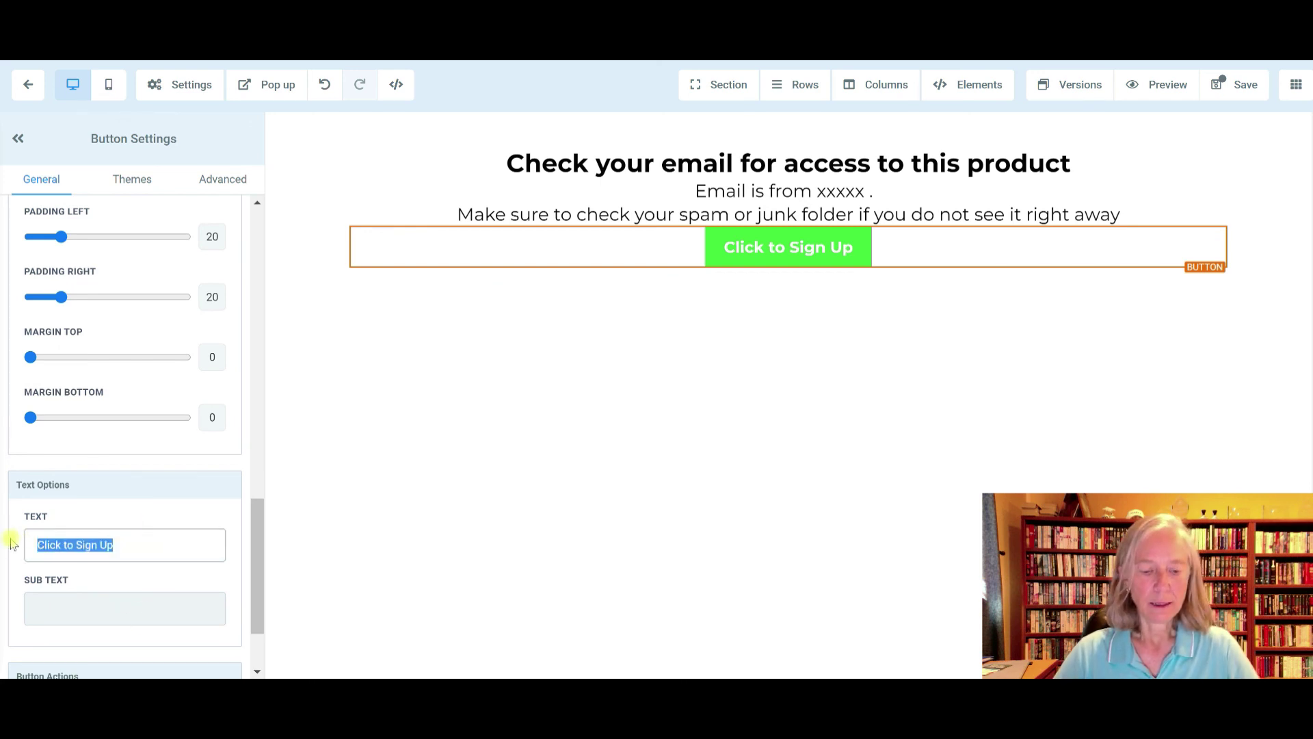
{"action": "type", "text": "click here "}
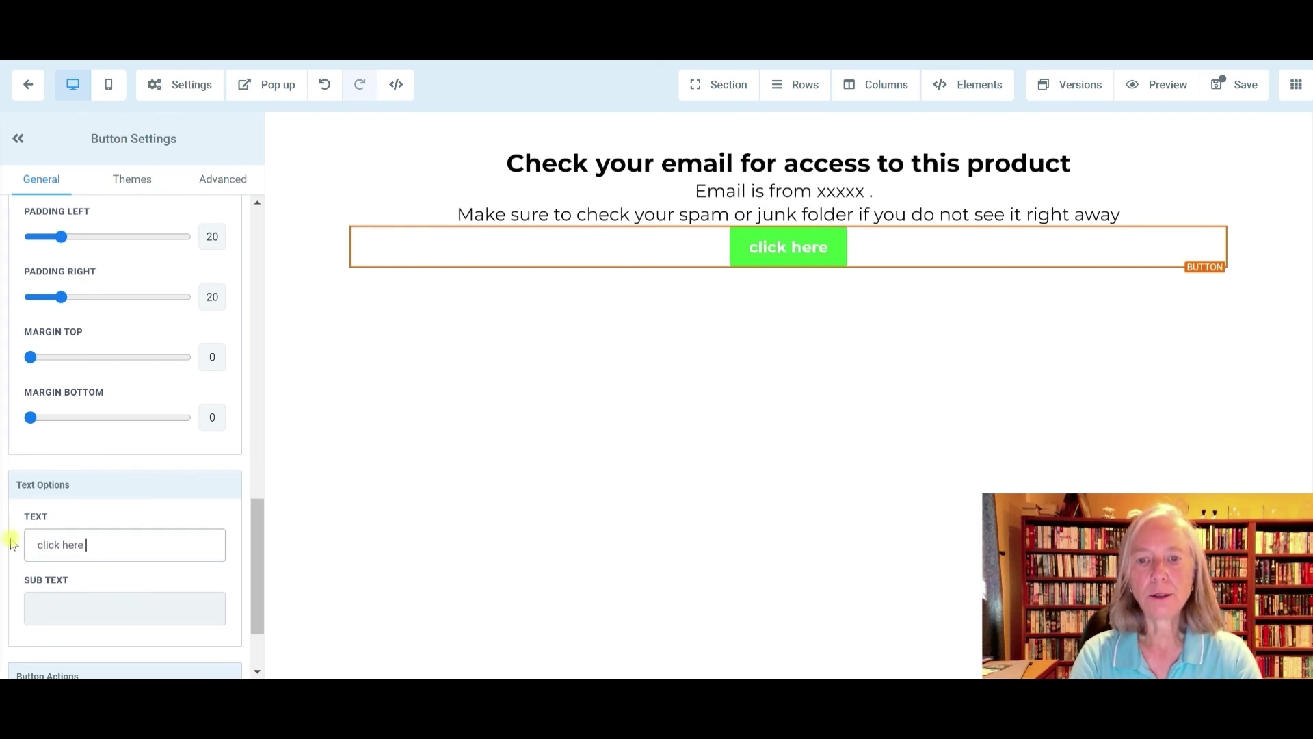
{"action": "type", "text": "to contact "}
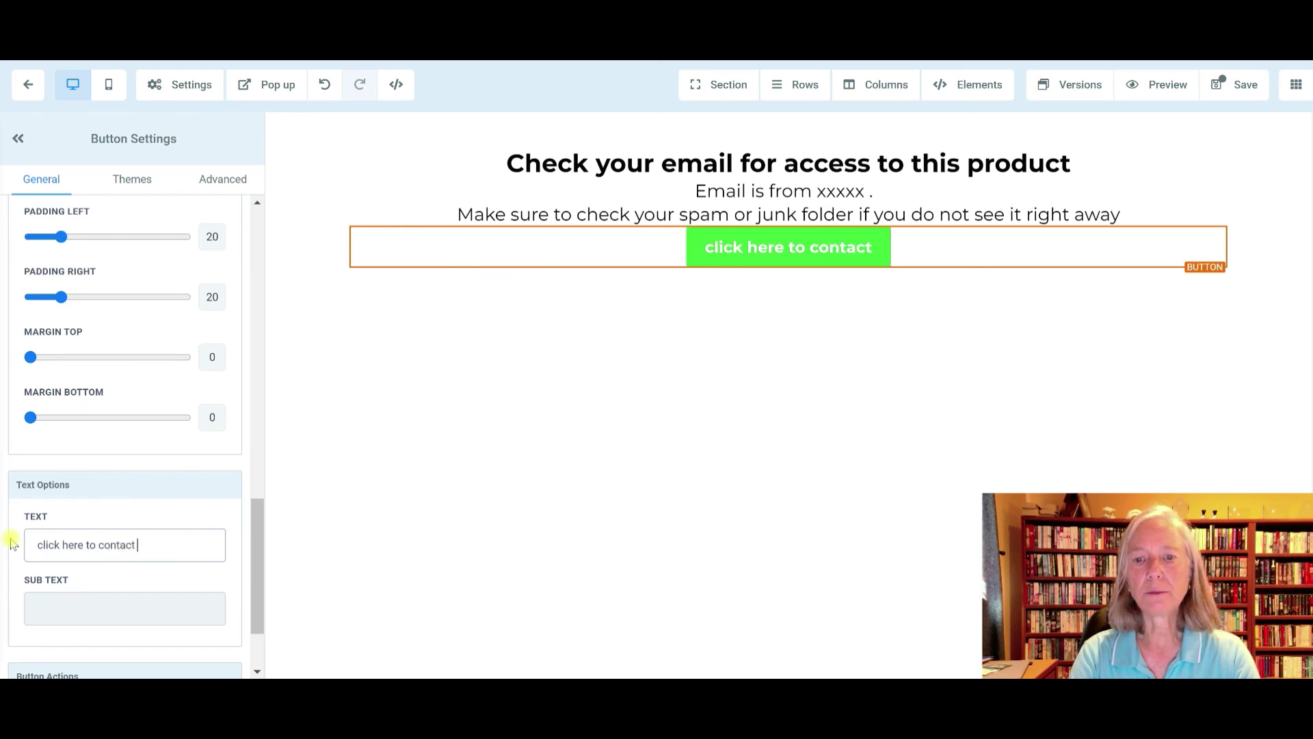
{"action": "type", "text": "me with questions"}
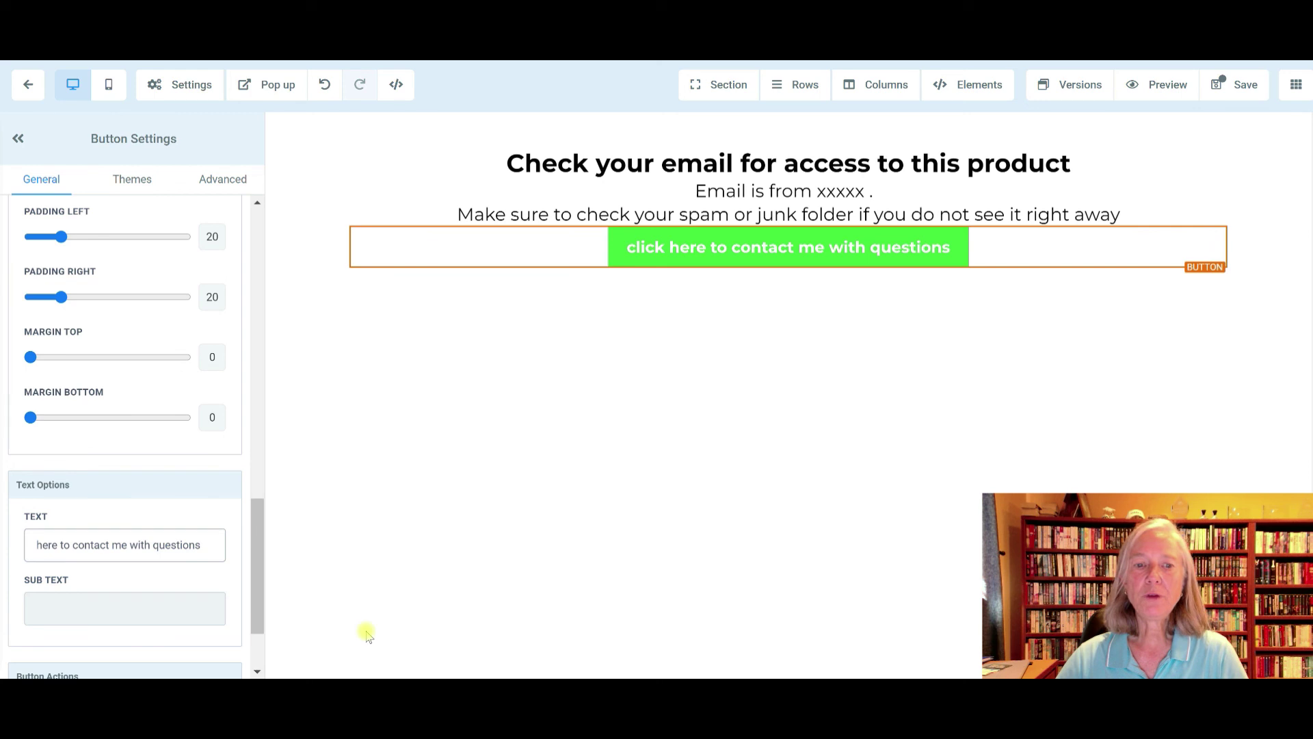
Set the section's background color to light blue and save the page before leaving the page builder.
{"action": "left_click", "coordinate": [306, 164]}
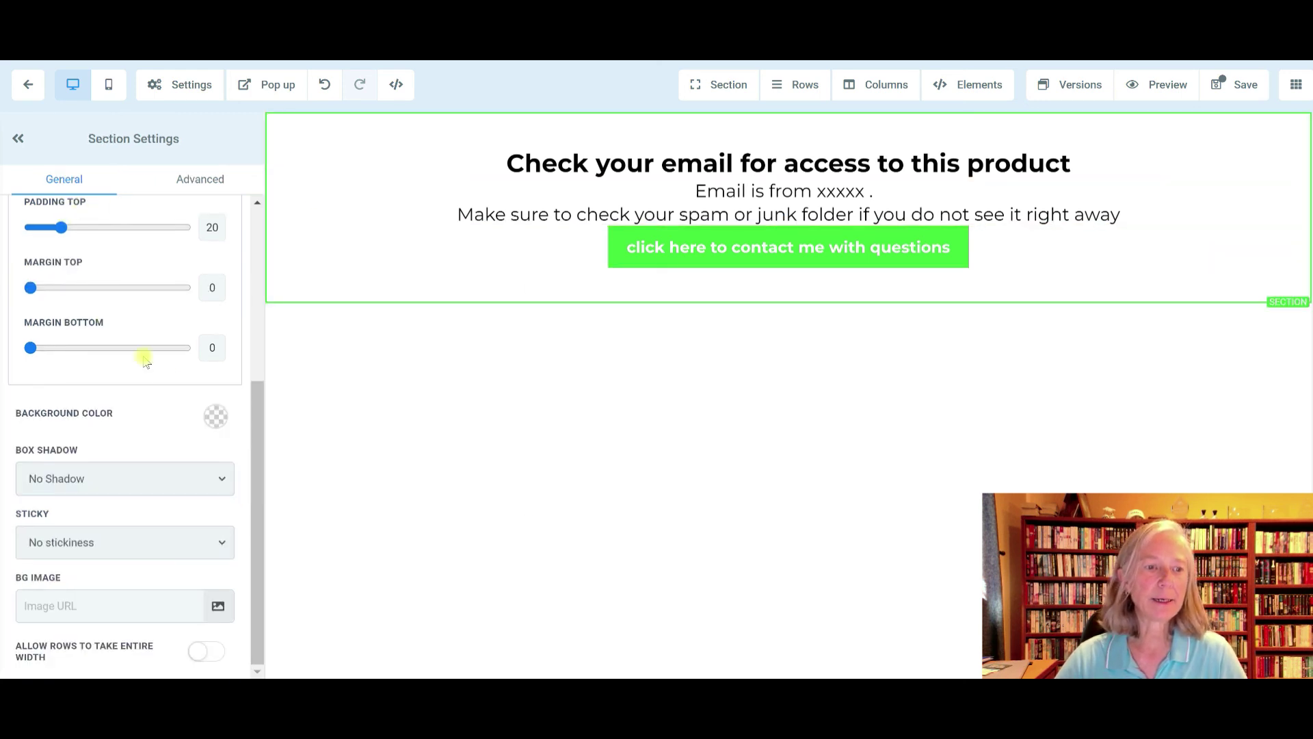
{"action": "left_click", "coordinate": [214, 418]}
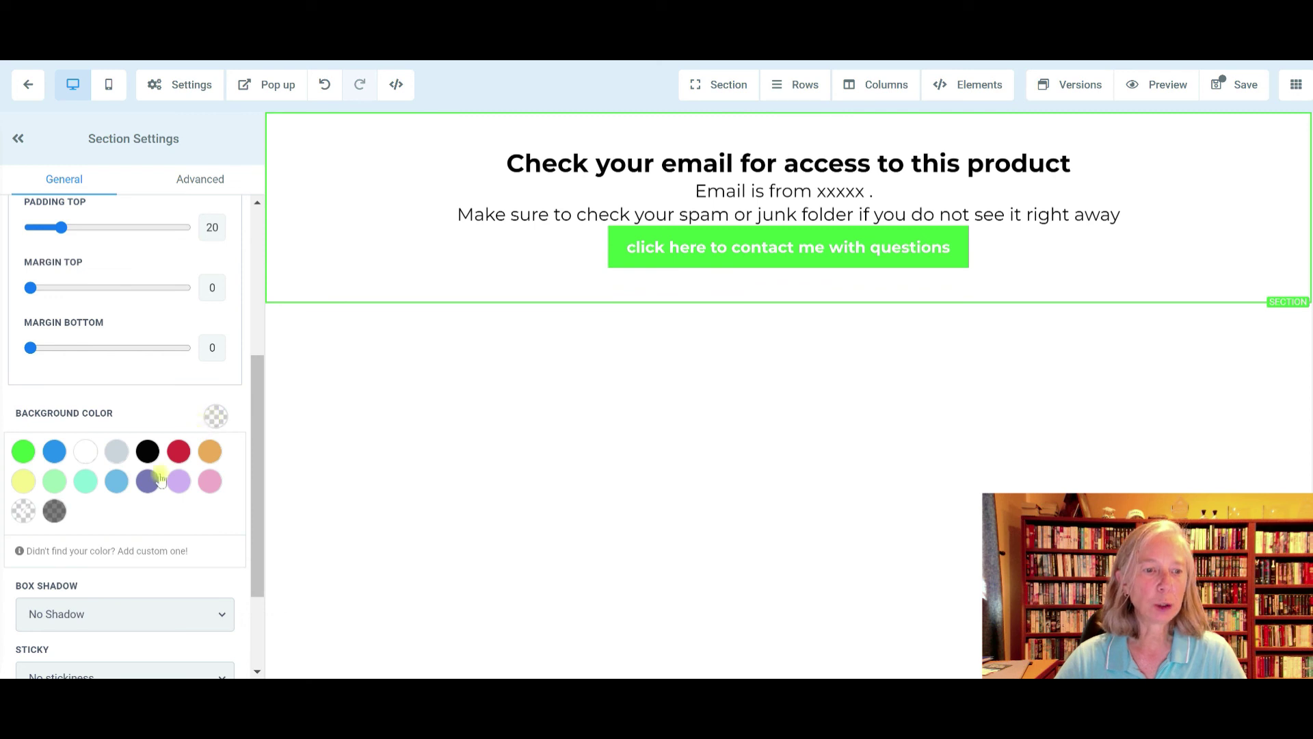
{"action": "left_click", "coordinate": [119, 483]}
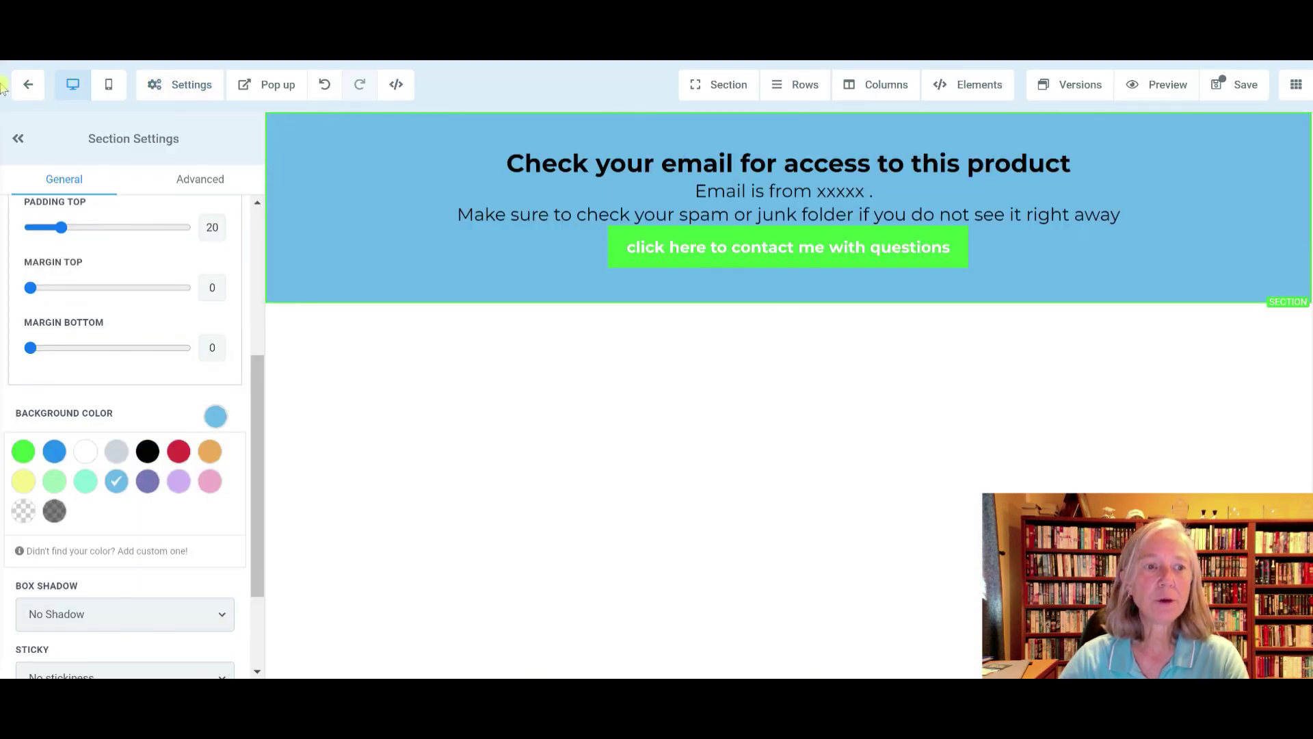
{"action": "left_click", "coordinate": [1231, 85]}
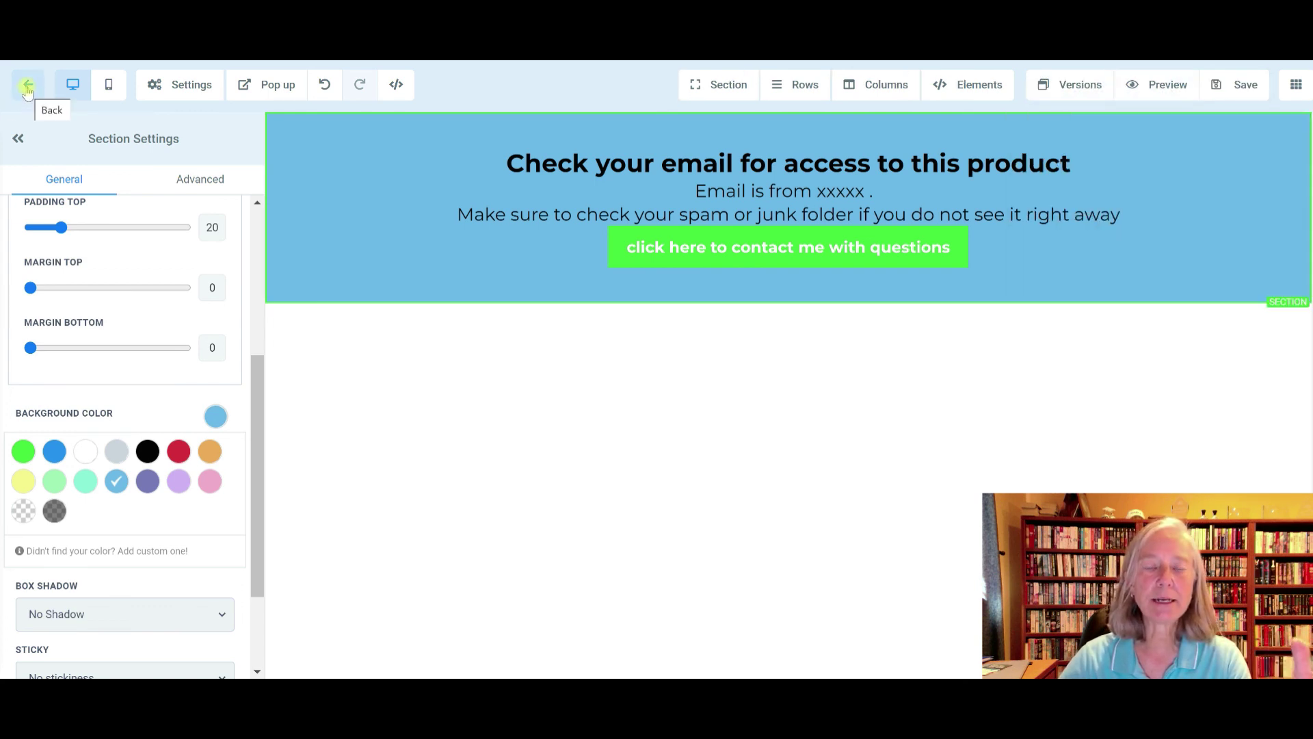
{"action": "left_click", "coordinate": [27, 89]}
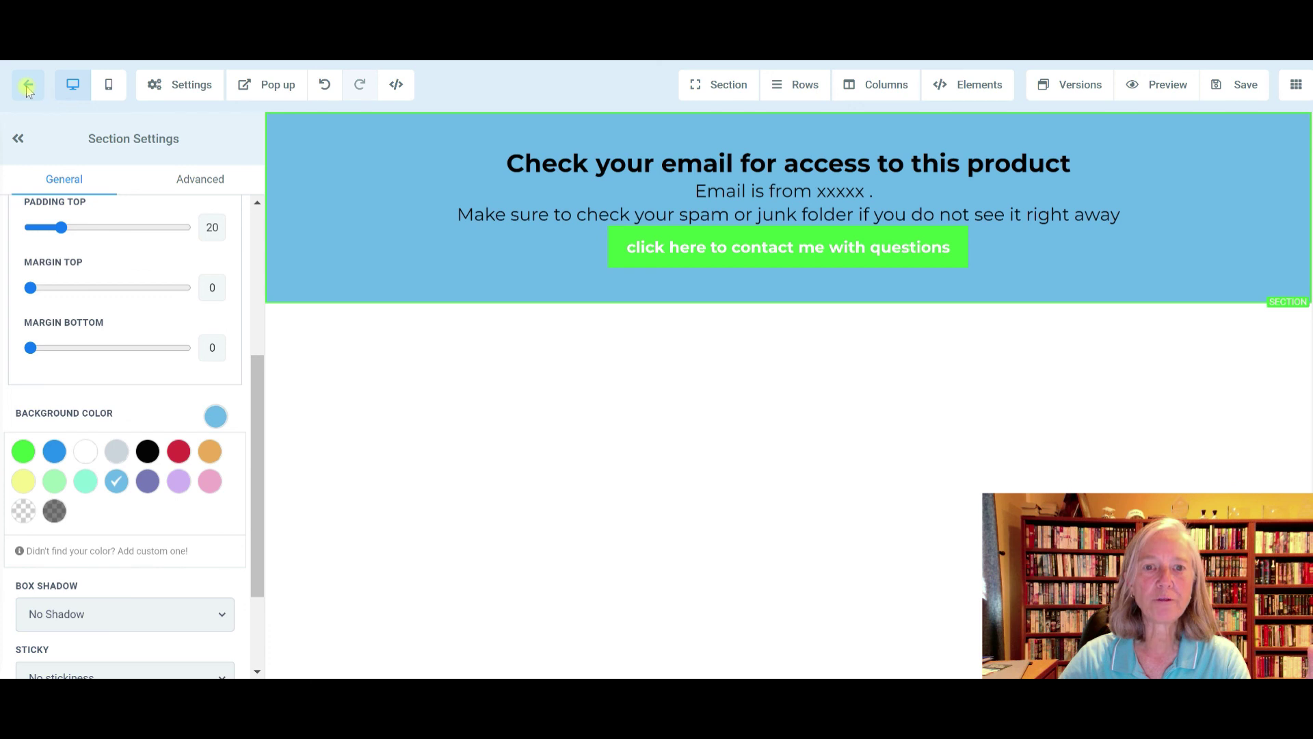